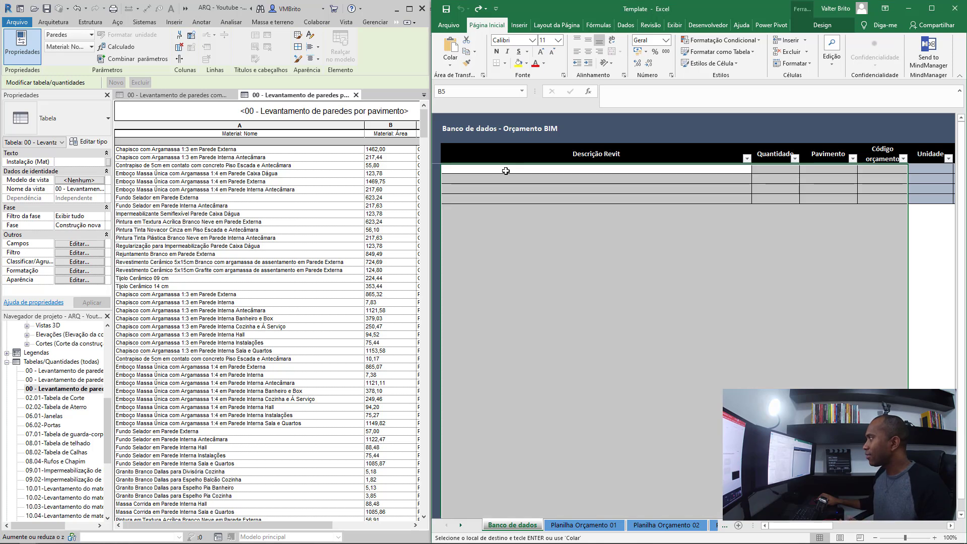
Step: Paste the copied Revit quantities at B5 of Banco de dados and refresh all pivot tables from Planilha Orçamento 01
{"action": "key", "text": "ctrl+v"}
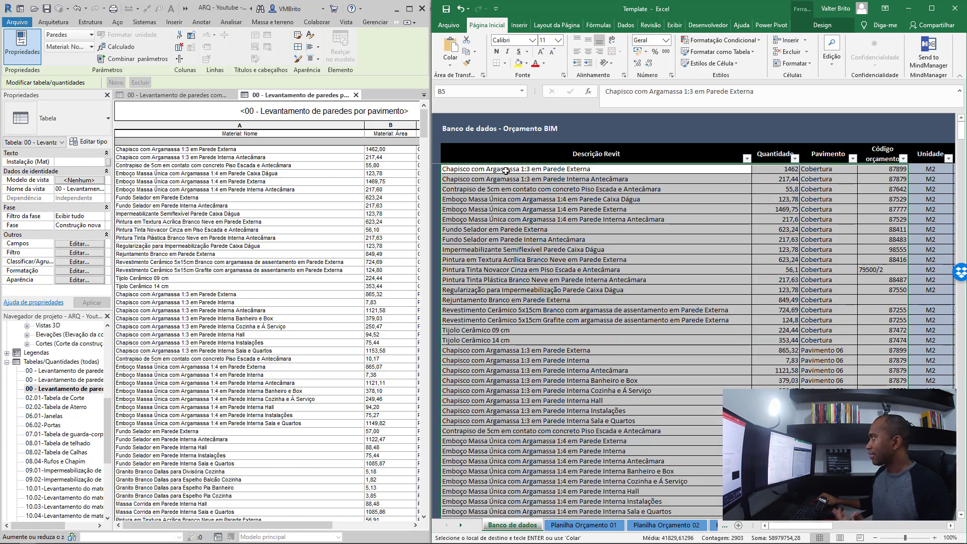
{"action": "left_click", "coordinate": [939, 11]}
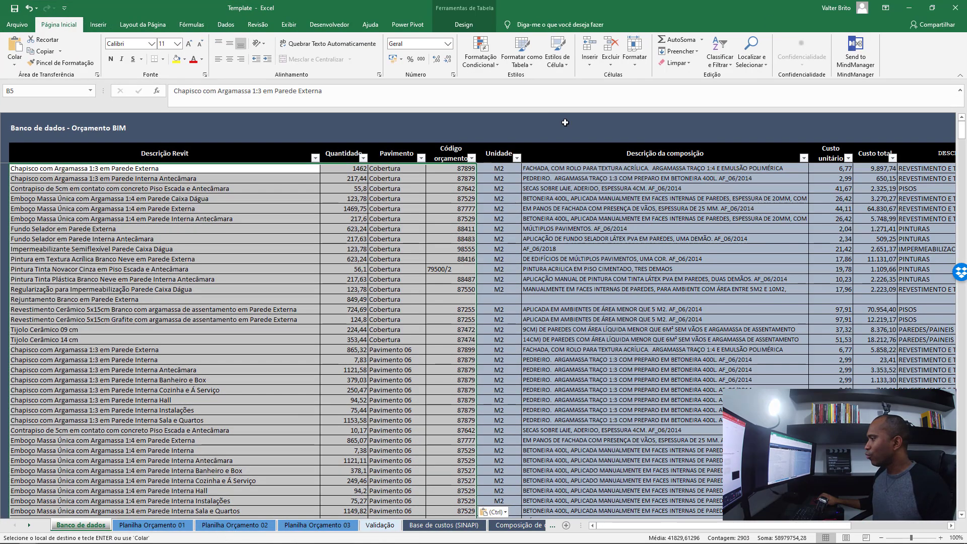
{"action": "left_click", "coordinate": [152, 526]}
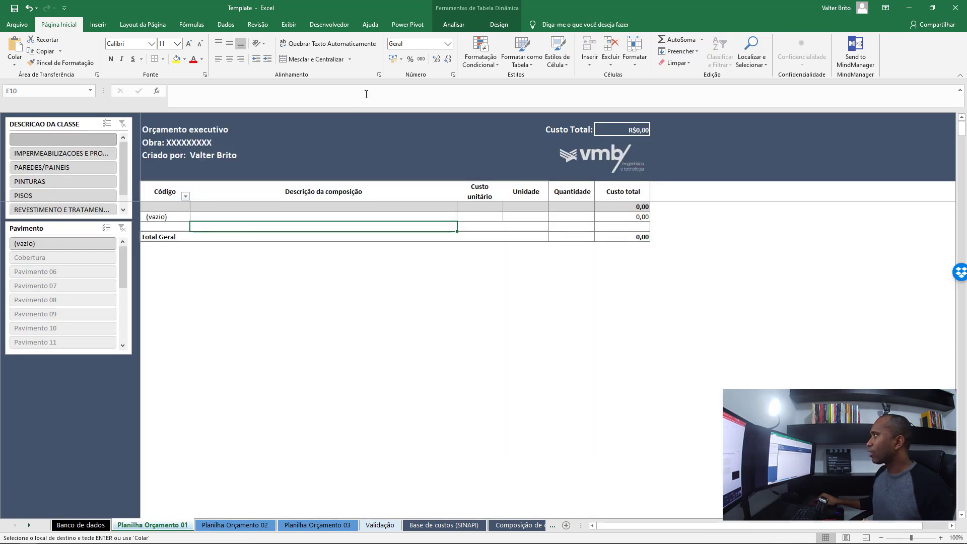
{"action": "left_click", "coordinate": [468, 25]}
{"action": "left_click", "coordinate": [501, 63]}
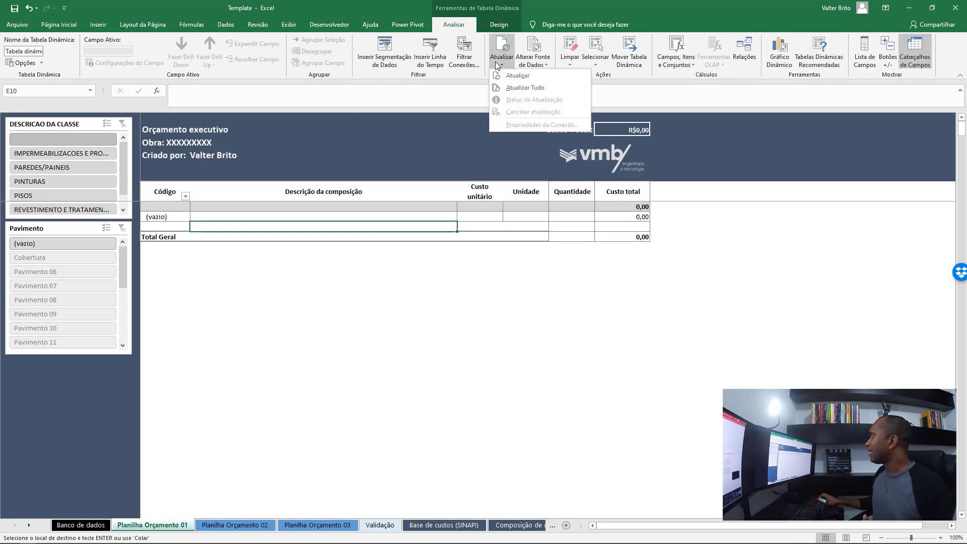
{"action": "left_click", "coordinate": [519, 87]}
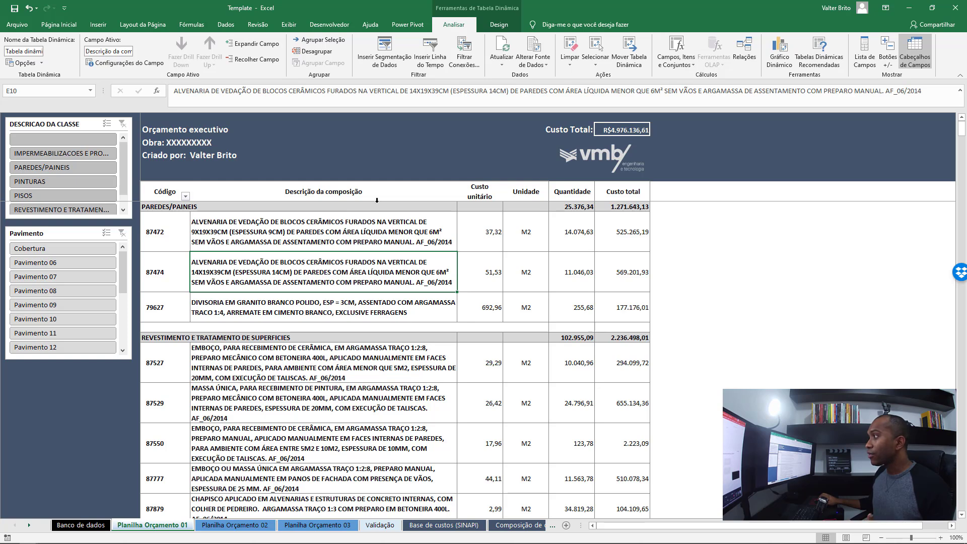
Step: Filter the Planilha Orçamento 02 budget to floors Pavimento 06 through 09, and finally to Pavimento 09 alone
{"action": "left_click", "coordinate": [234, 525]}
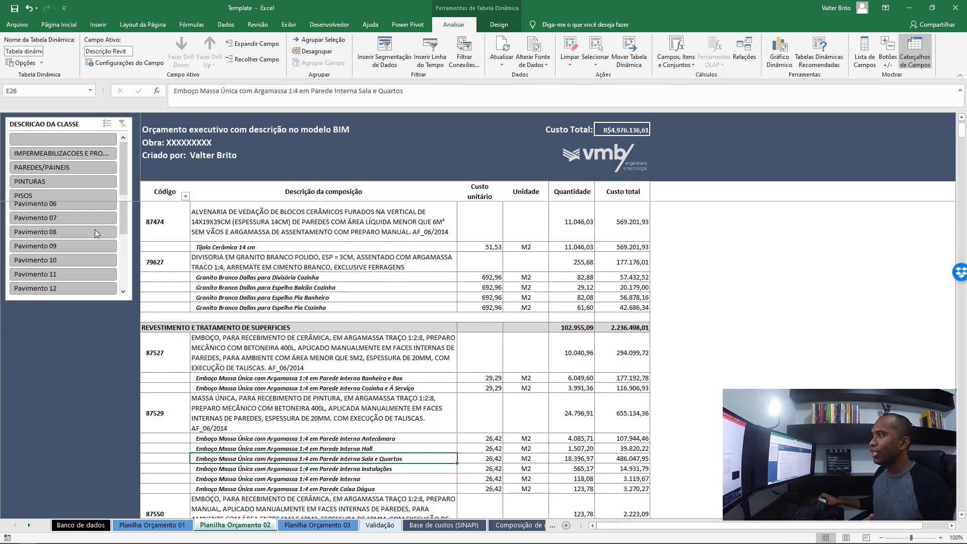
{"action": "left_click_drag", "start_coordinate": [76, 205], "coordinate": [82, 247]}
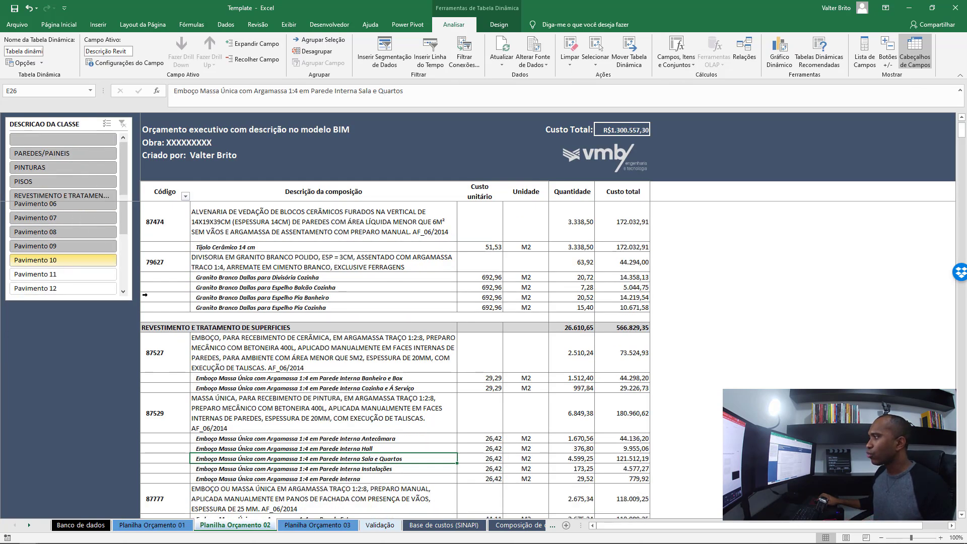
{"action": "left_click", "coordinate": [73, 255]}
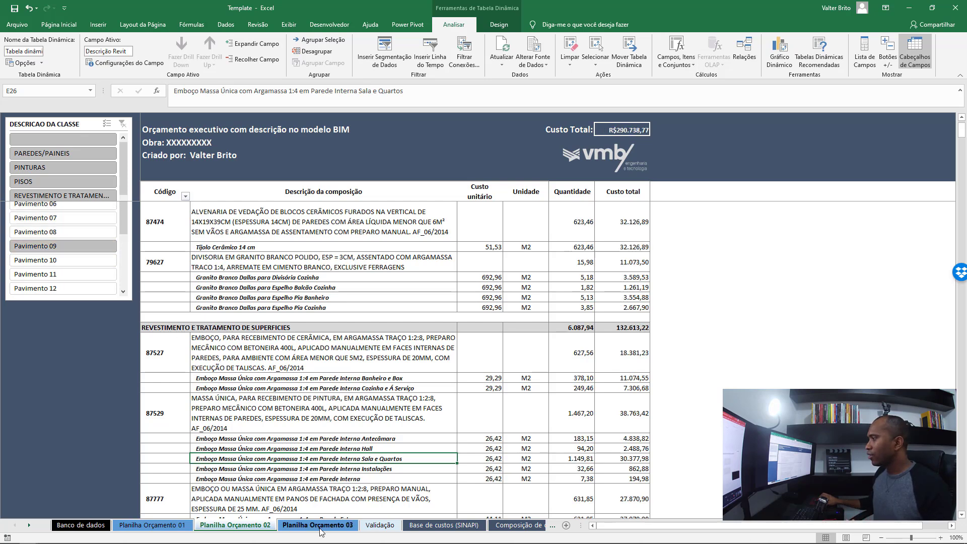
Step: Review the per-floor budget in Planilha Orçamento 03 and the quantities by floor in Validação
{"action": "left_click", "coordinate": [317, 525]}
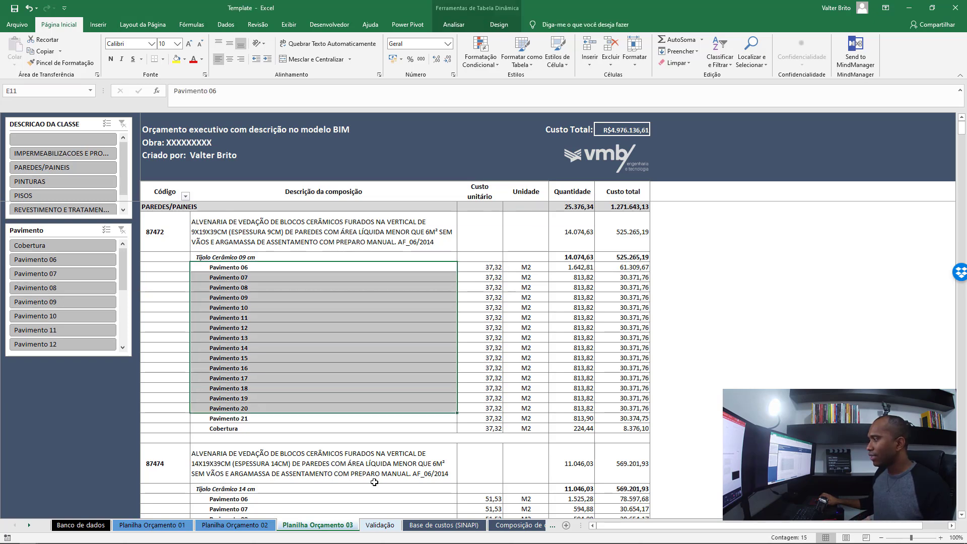
{"action": "left_click", "coordinate": [380, 525]}
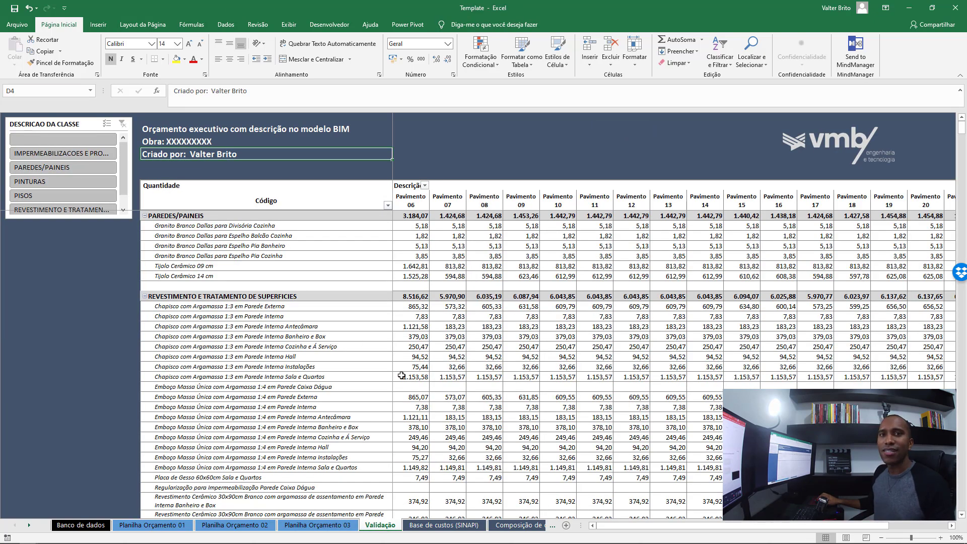
{"action": "mouse_move", "coordinate": [402, 376]}
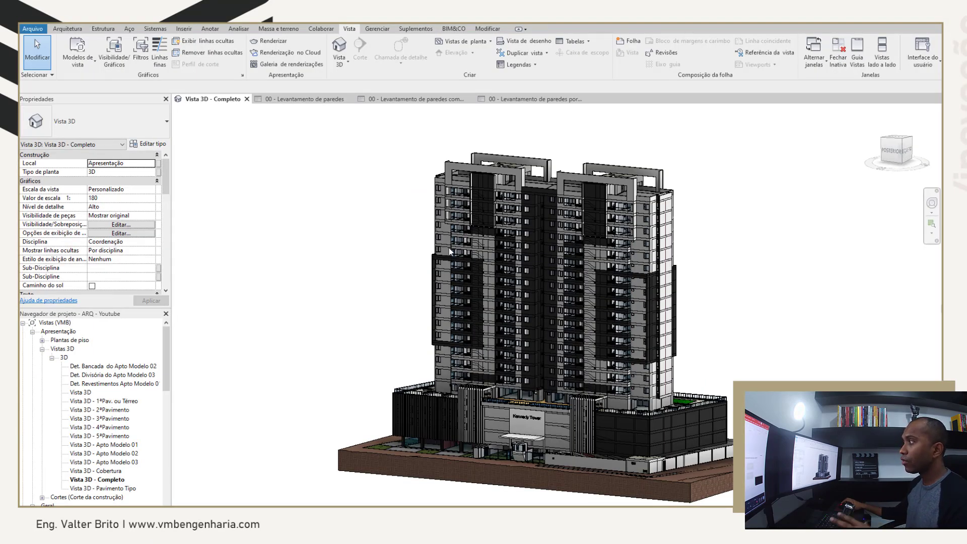
Step: In Revit's complete 3D view, examine the layer materials of a white 5x15cm ceramic façade wall's type, keeping its structure unchanged
{"action": "scroll", "coordinate": [532, 227], "scroll_direction": "up", "scroll_amount": 3}
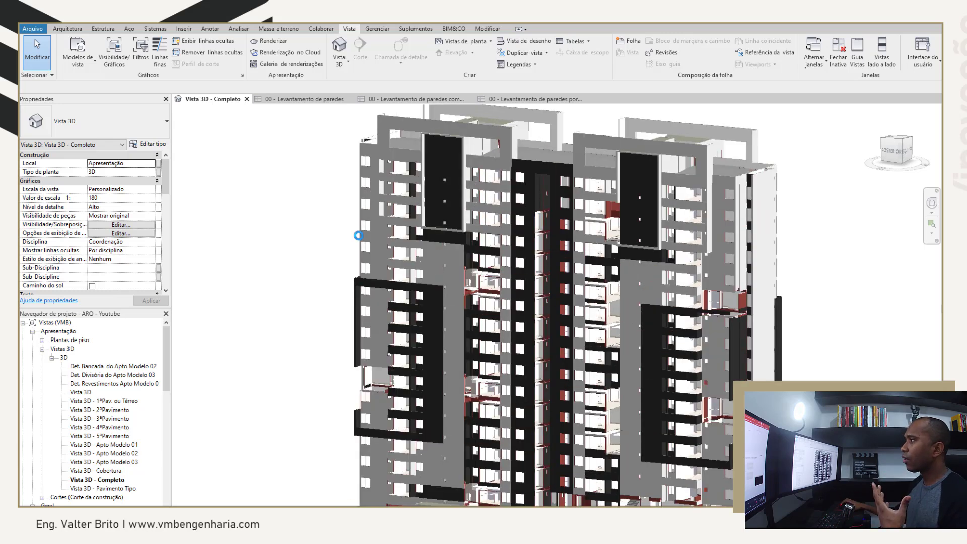
{"action": "scroll", "coordinate": [358, 236], "scroll_direction": "up", "scroll_amount": 3}
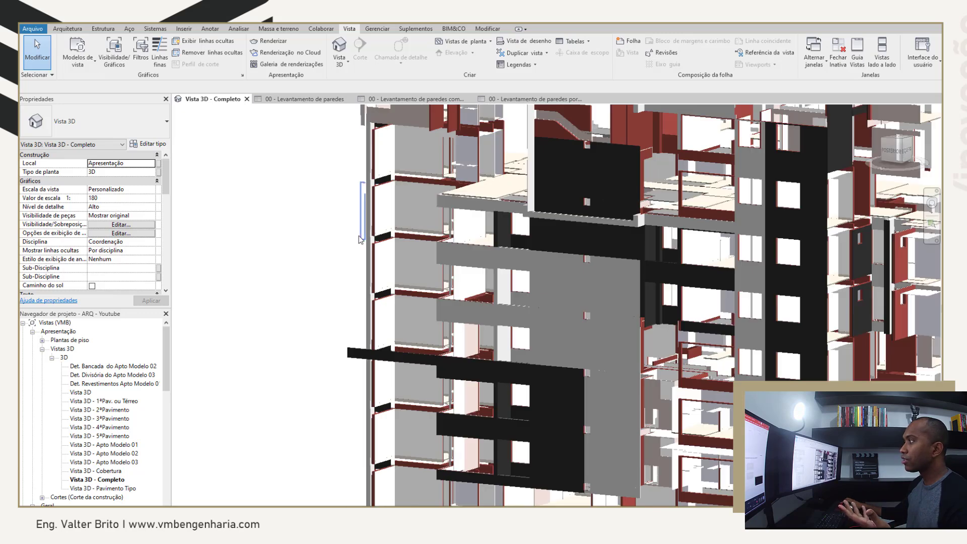
{"action": "scroll", "coordinate": [361, 240], "scroll_direction": "up", "scroll_amount": 2}
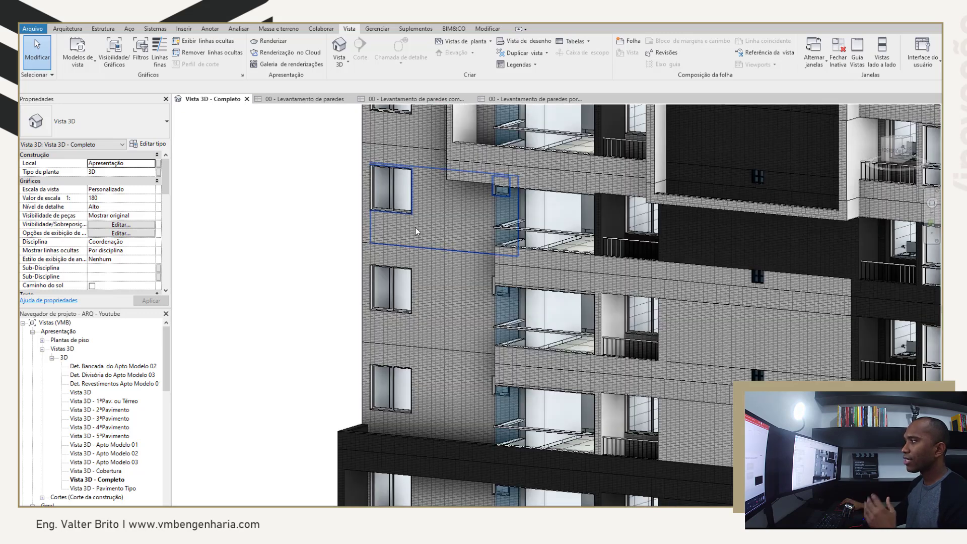
{"action": "left_click", "coordinate": [416, 232]}
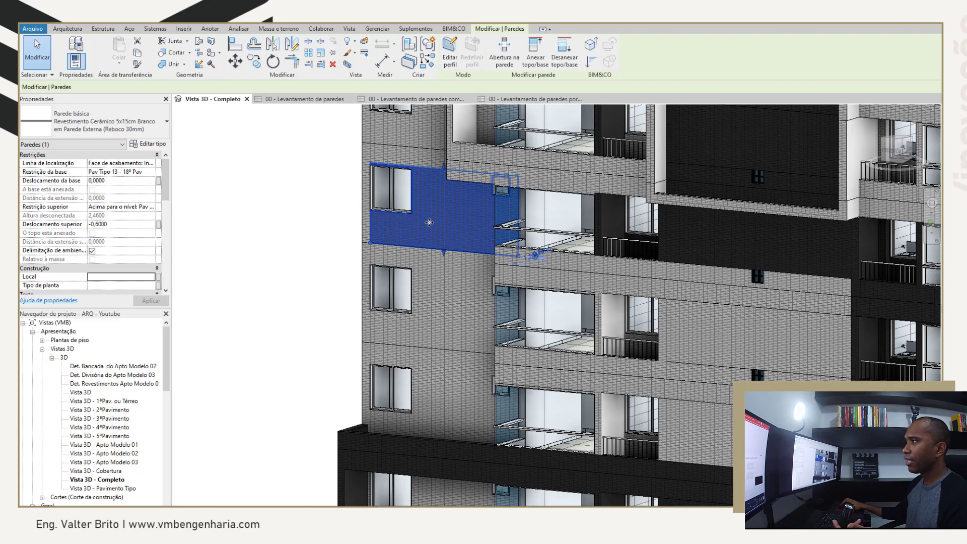
{"action": "left_click", "coordinate": [153, 145]}
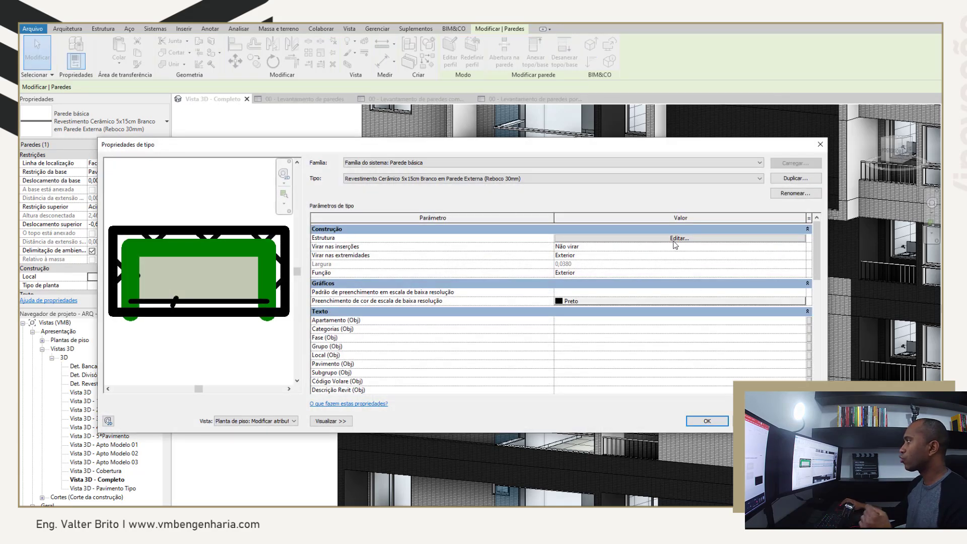
{"action": "left_click", "coordinate": [681, 239]}
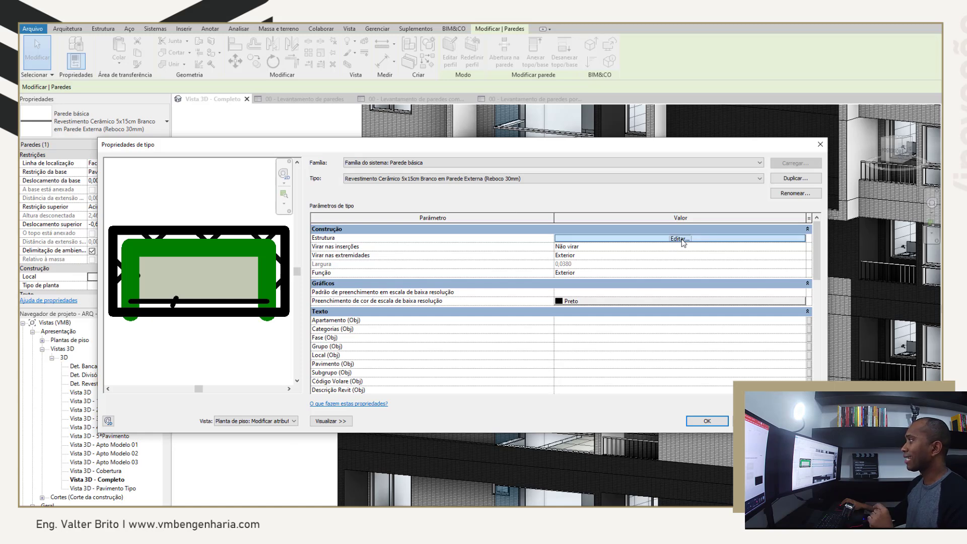
{"action": "left_click_drag", "start_coordinate": [533, 220], "coordinate": [632, 220]}
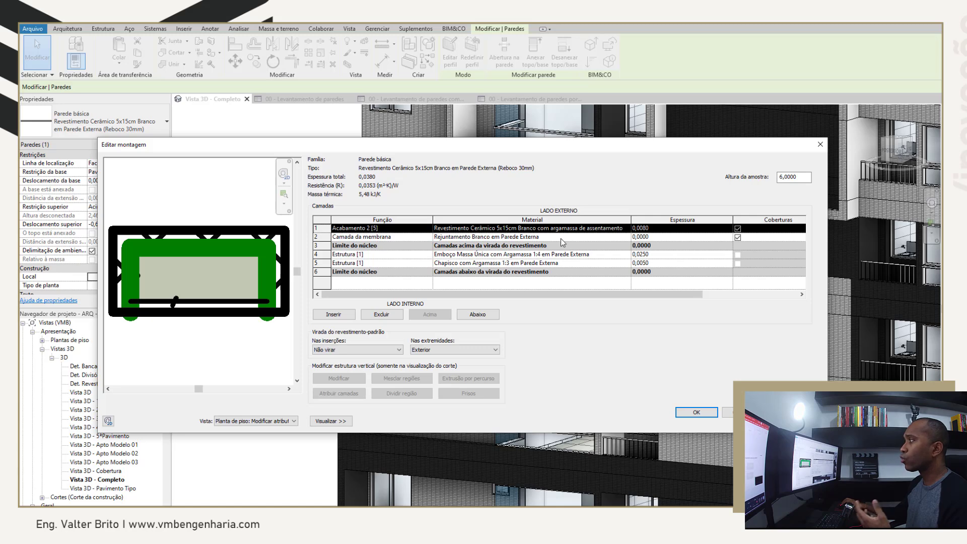
{"action": "left_click_drag", "start_coordinate": [432, 220], "coordinate": [404, 219]}
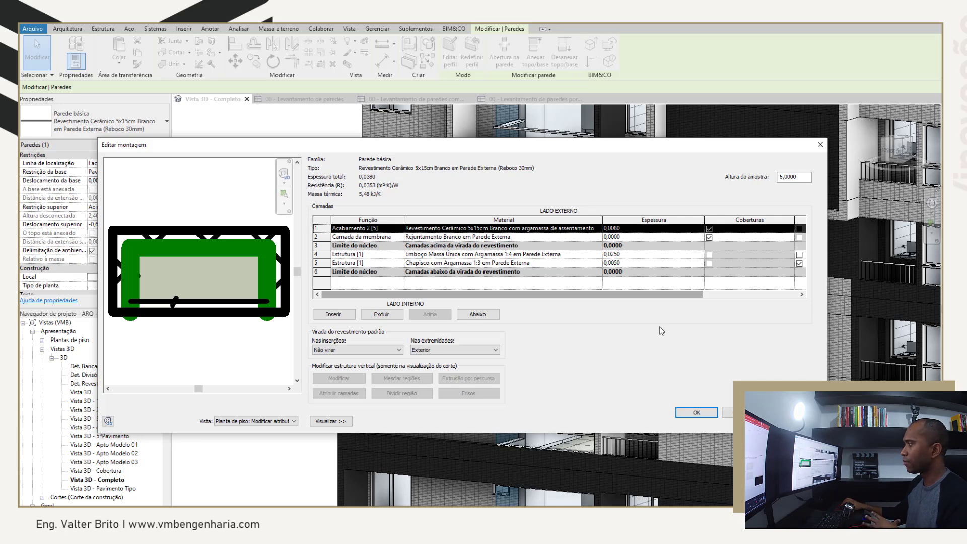
{"action": "left_click", "coordinate": [696, 413]}
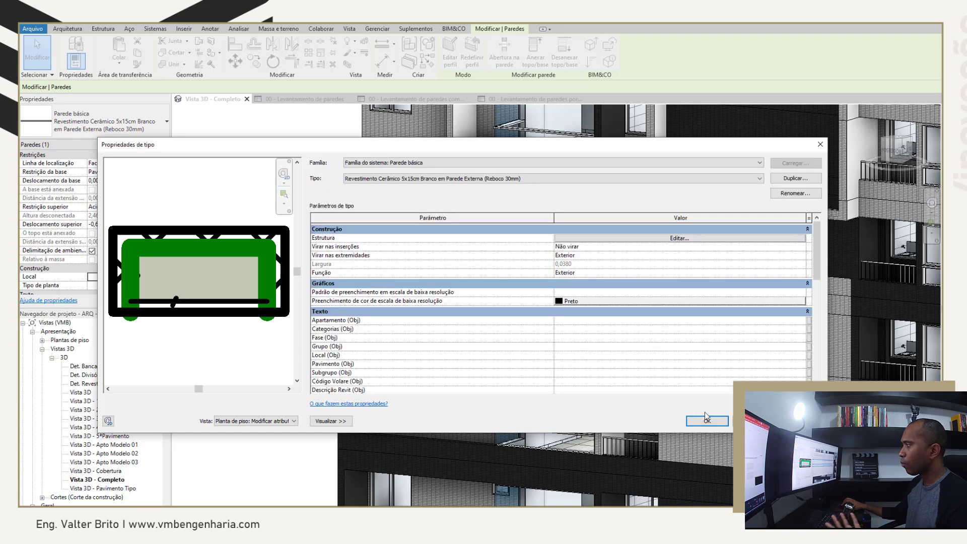
{"action": "left_click", "coordinate": [708, 421]}
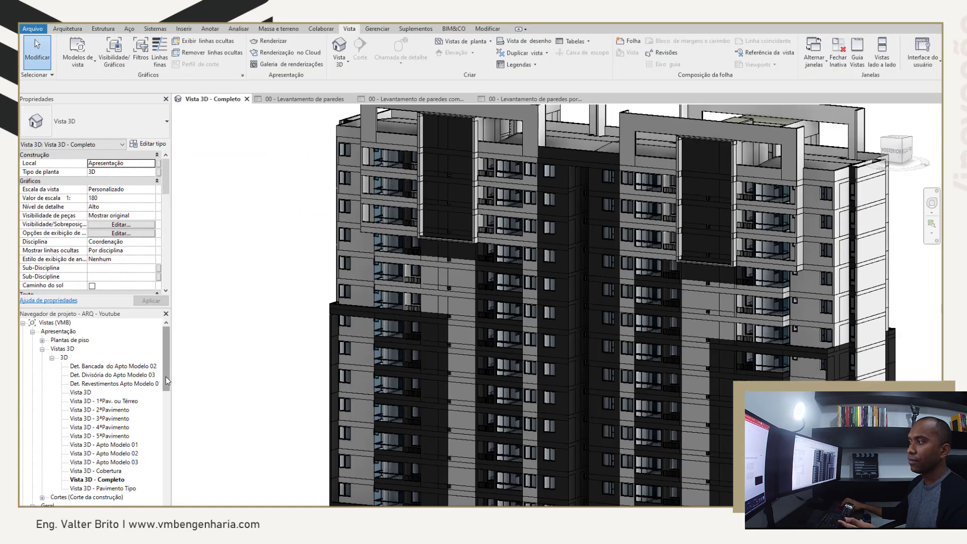
Step: Create a new material takeoff for the Paredes category with the default name and the phase Construção nova
{"action": "left_click_drag", "start_coordinate": [167, 381], "coordinate": [167, 464]}
{"action": "scroll", "coordinate": [93, 480], "scroll_direction": "down", "scroll_amount": 2}
{"action": "scroll", "coordinate": [93, 481], "scroll_direction": "up", "scroll_amount": 4}
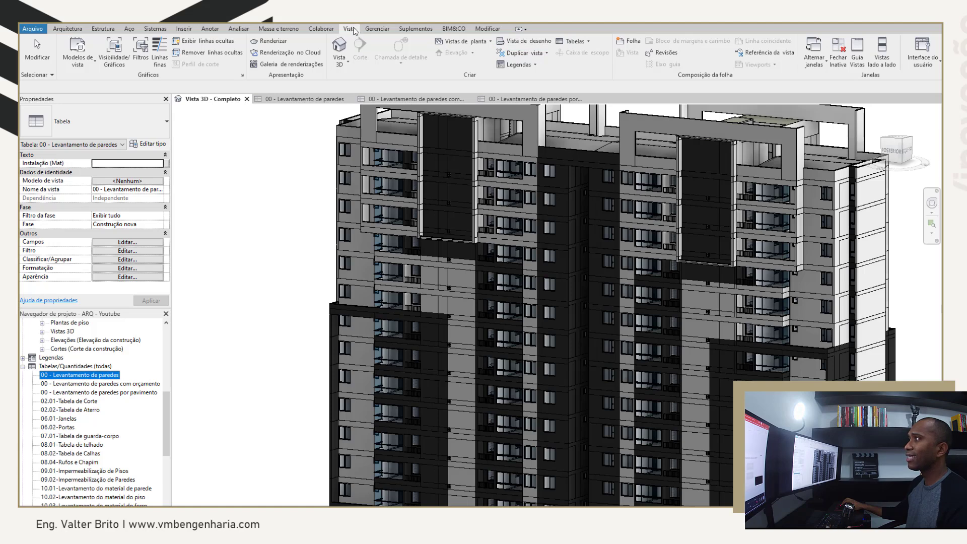
{"action": "left_click", "coordinate": [579, 41]}
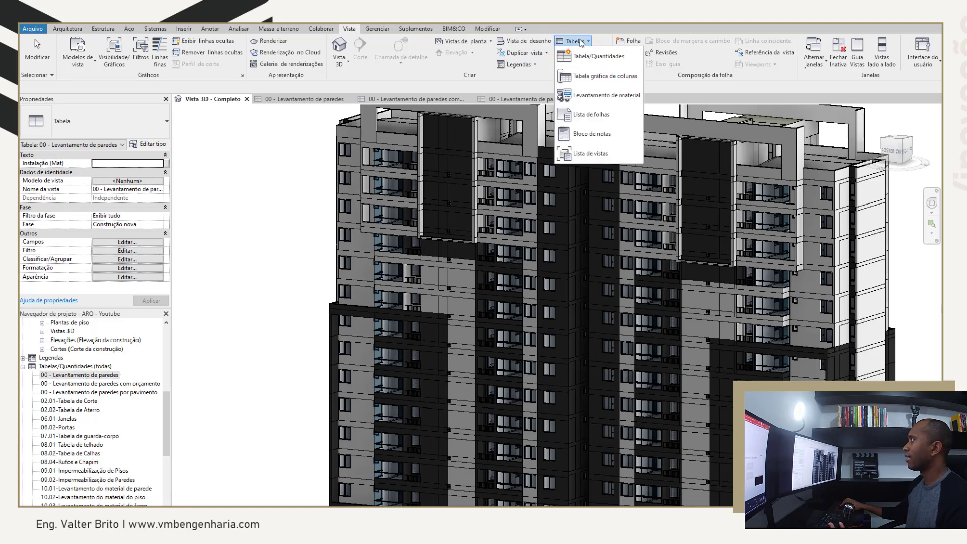
{"action": "left_click", "coordinate": [616, 96]}
{"action": "scroll", "coordinate": [418, 298], "scroll_direction": "down", "scroll_amount": 5}
{"action": "left_click", "coordinate": [410, 308]}
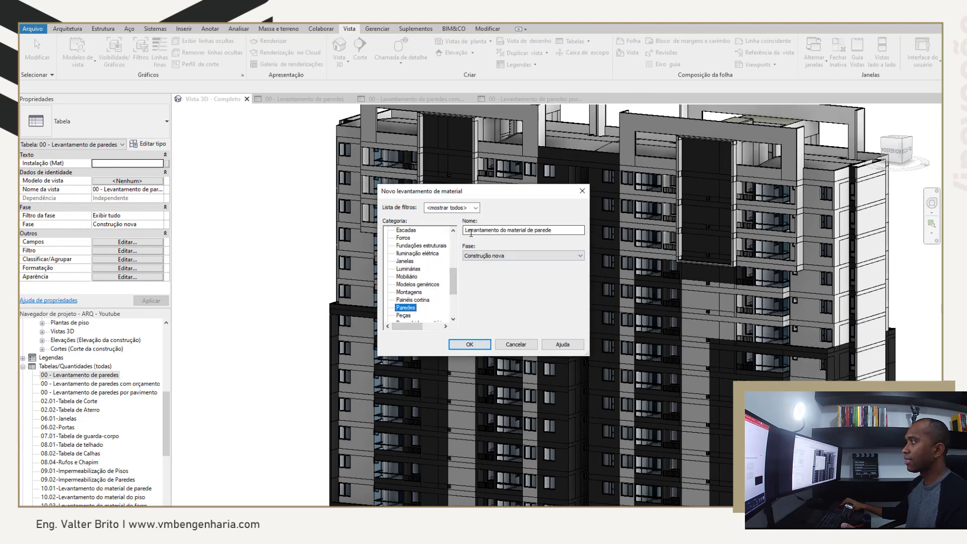
{"action": "left_click", "coordinate": [469, 344]}
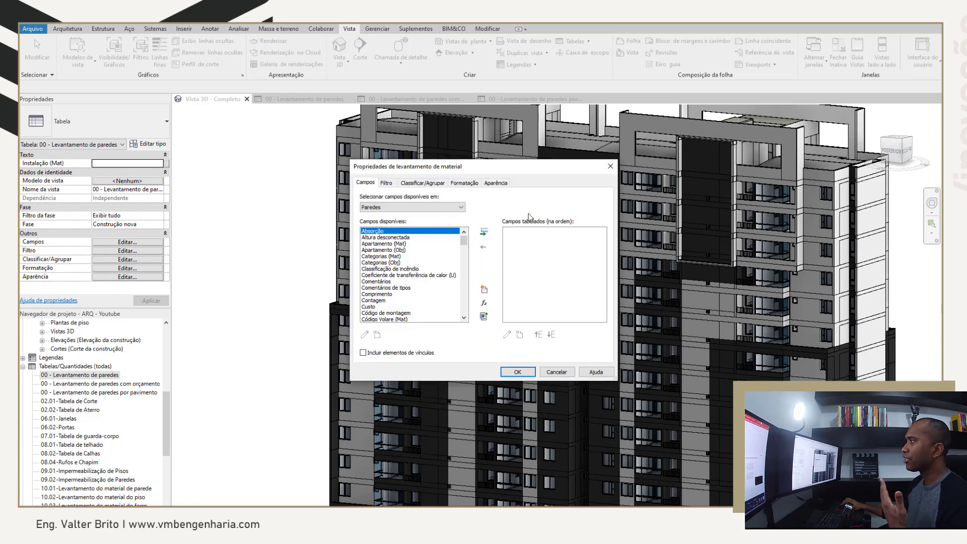
Step: Add the fields Material: Nome, Material: Área and Material: Código Volare (Mat) to the wall material takeoff
{"action": "scroll", "coordinate": [427, 257], "scroll_direction": "down", "scroll_amount": 15}
{"action": "left_click", "coordinate": [385, 281]}
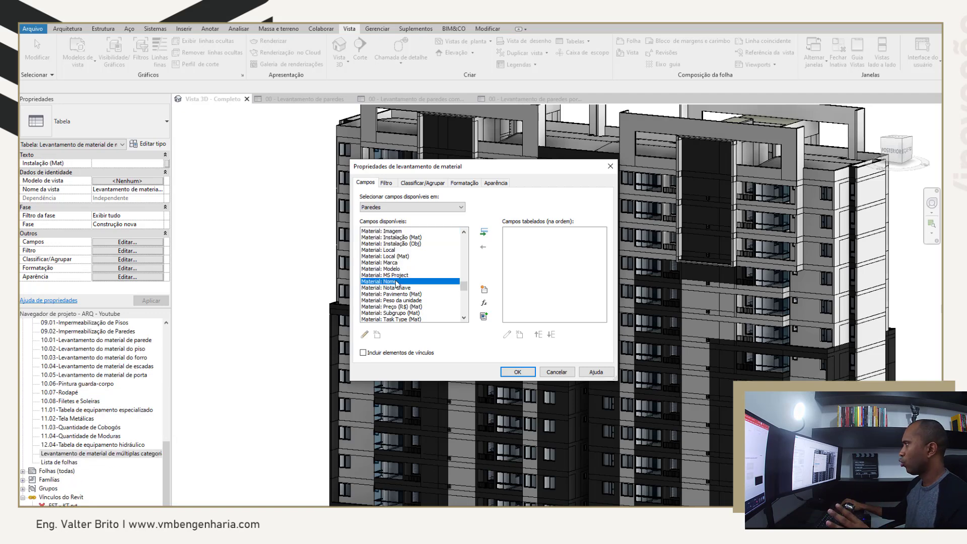
{"action": "left_click", "coordinate": [484, 232]}
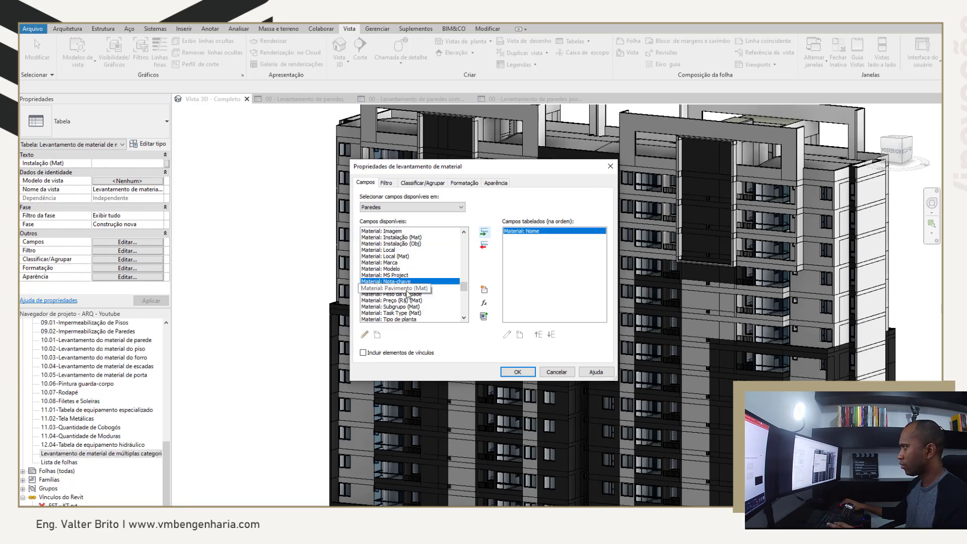
{"action": "scroll", "coordinate": [403, 300], "scroll_direction": "down", "scroll_amount": 3}
{"action": "left_click", "coordinate": [396, 306]}
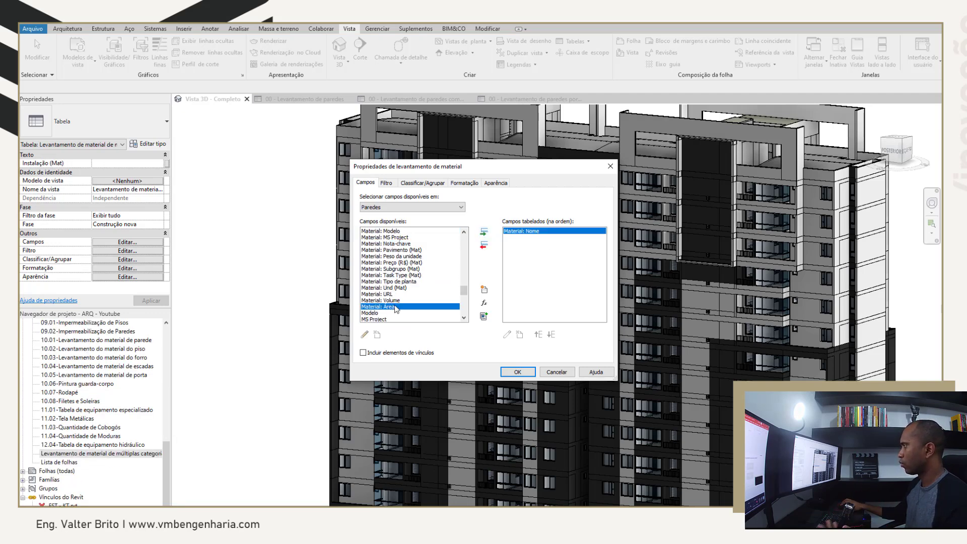
{"action": "left_click", "coordinate": [485, 232]}
{"action": "scroll", "coordinate": [411, 272], "scroll_direction": "up", "scroll_amount": 3}
{"action": "scroll", "coordinate": [406, 260], "scroll_direction": "up", "scroll_amount": 4}
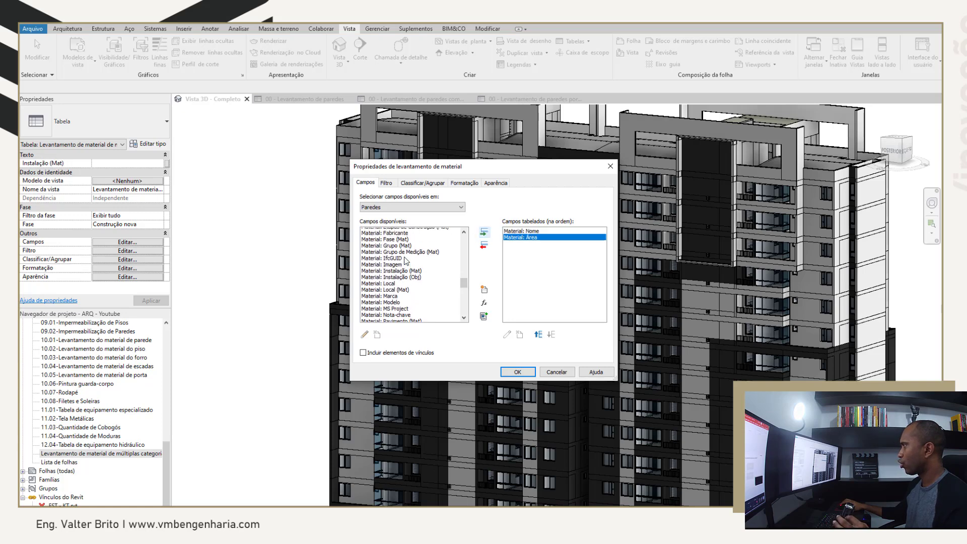
{"action": "left_click", "coordinate": [406, 256]}
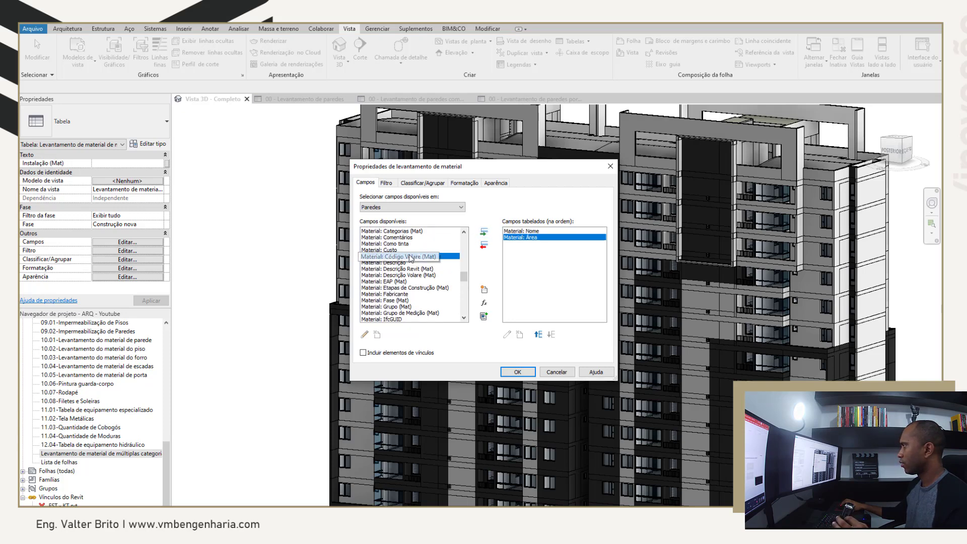
{"action": "left_click", "coordinate": [484, 232]}
Step: Sort the takeoff by Material: Nome in ascending order and turn off itemizing every instance
{"action": "left_click", "coordinate": [414, 184]}
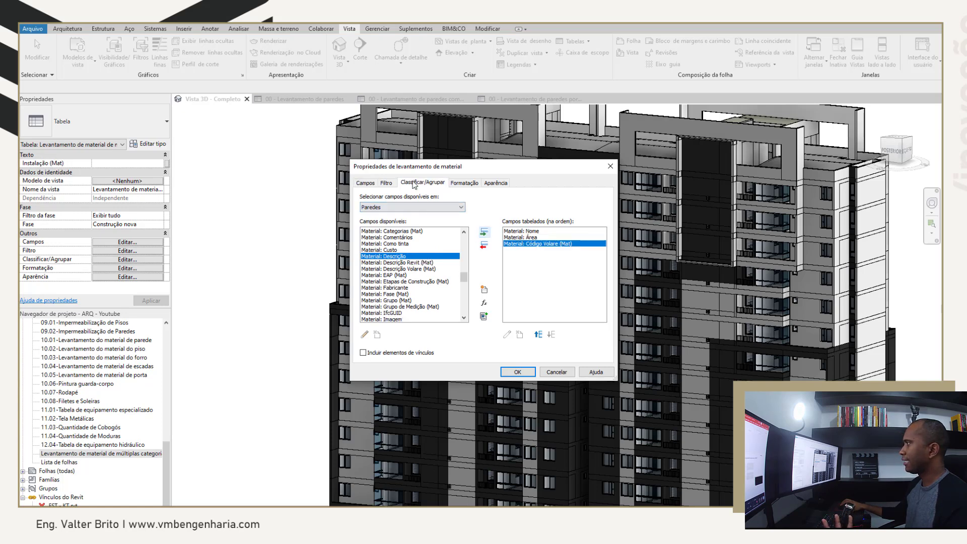
{"action": "left_click", "coordinate": [429, 200]}
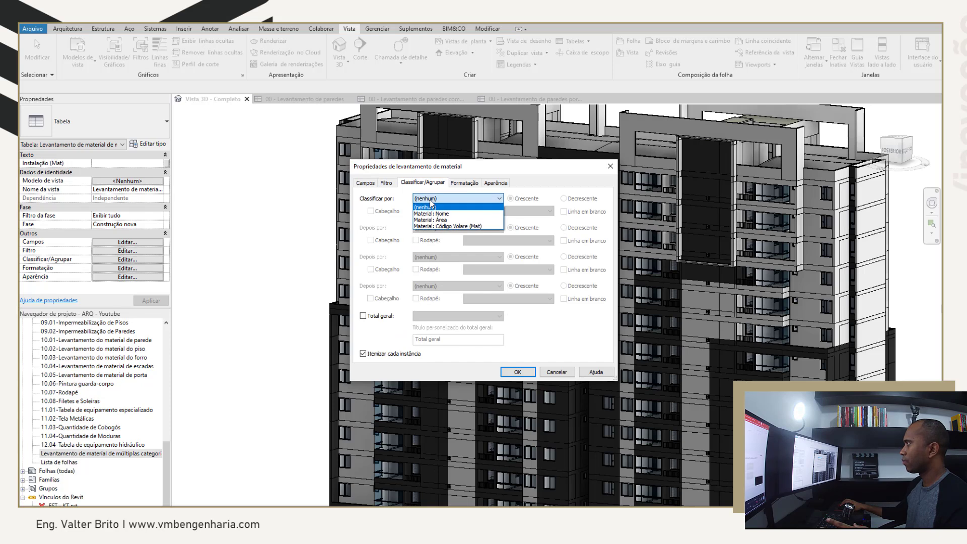
{"action": "left_click", "coordinate": [438, 215]}
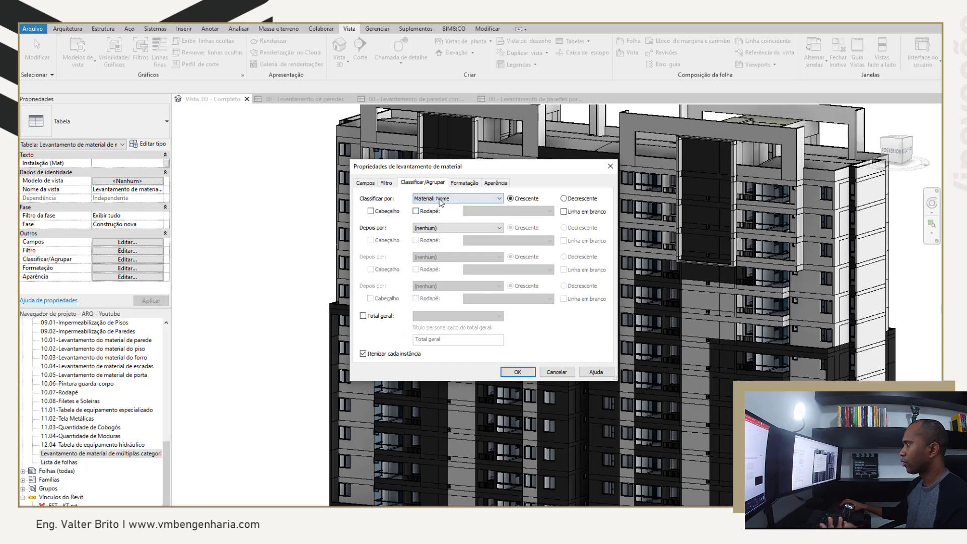
{"action": "left_click", "coordinate": [364, 355]}
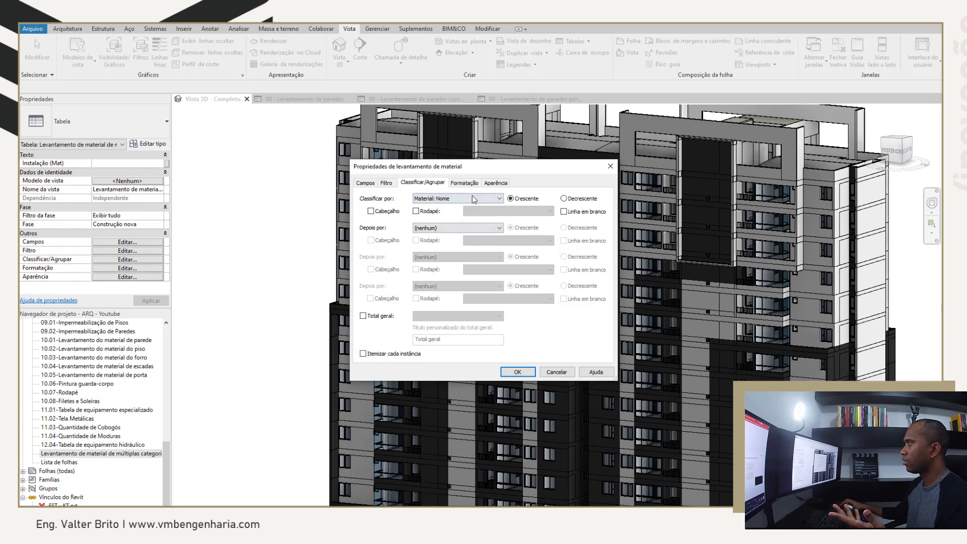
Step: Set the Material: Área field to calculate totals and confirm the material takeoff properties
{"action": "left_click", "coordinate": [469, 184]}
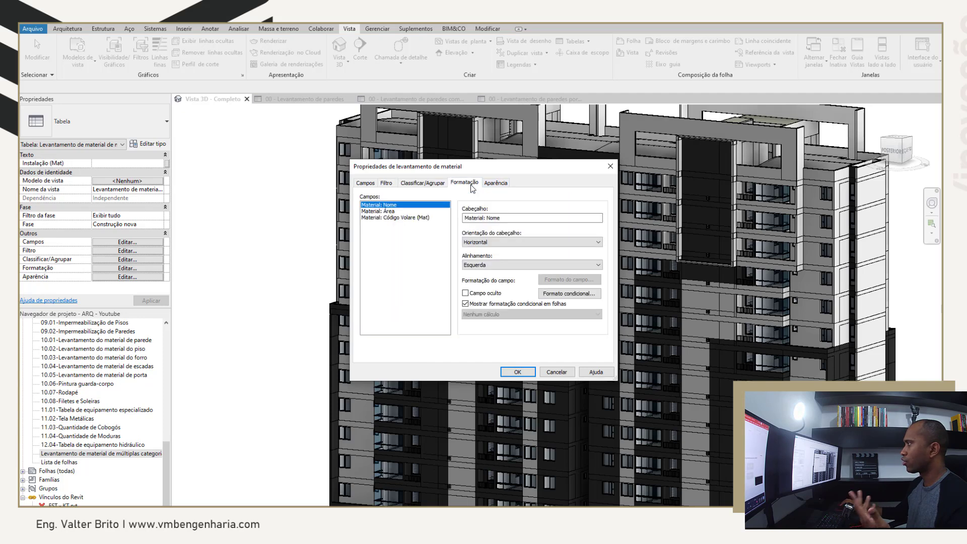
{"action": "left_click", "coordinate": [387, 212]}
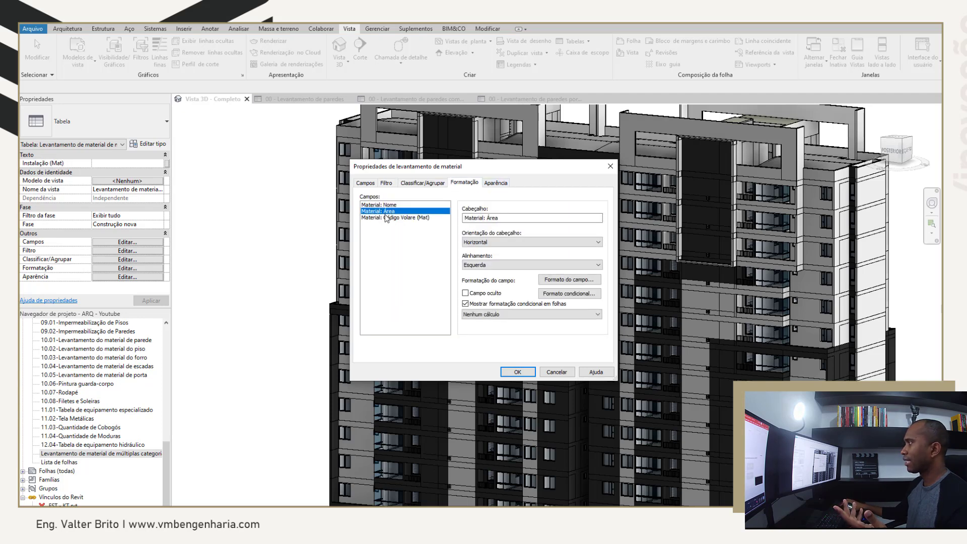
{"action": "left_click", "coordinate": [498, 314]}
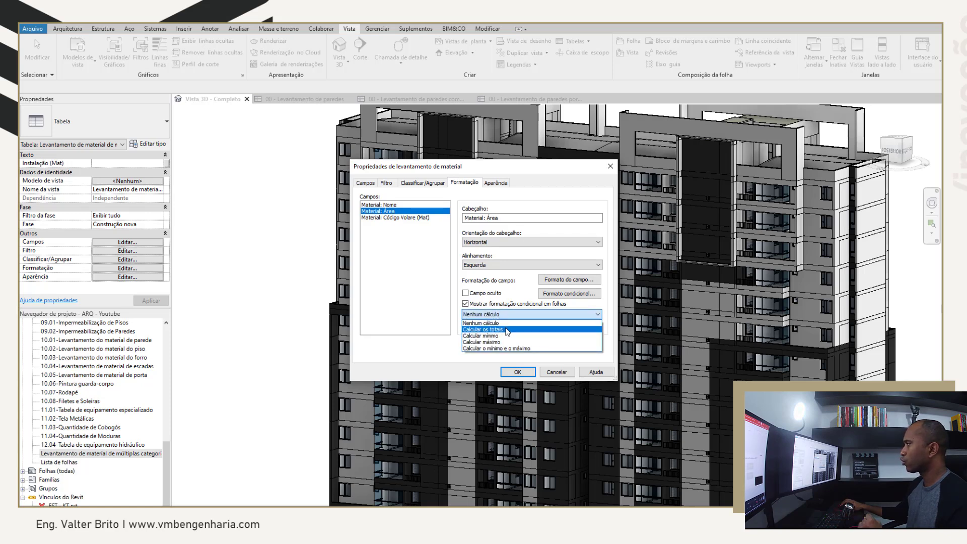
{"action": "left_click", "coordinate": [507, 330]}
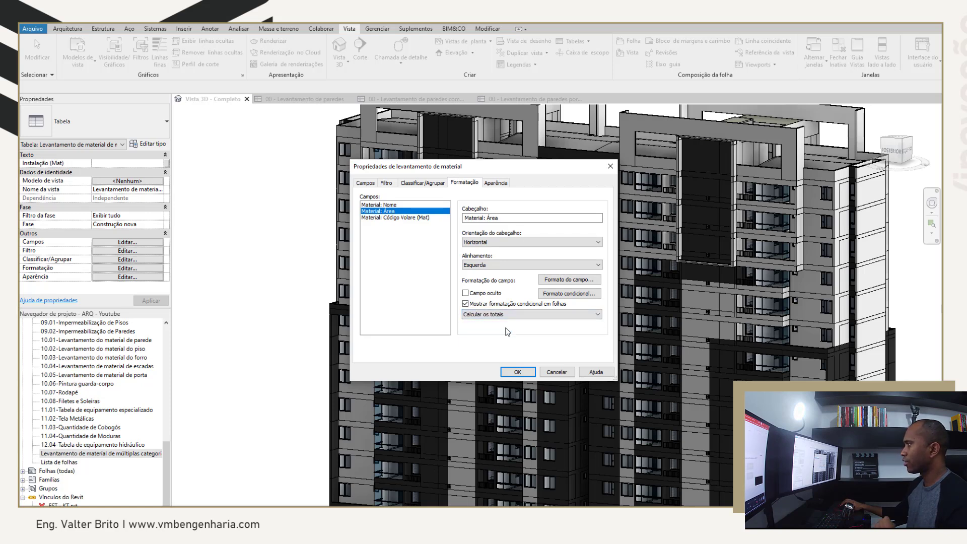
{"action": "left_click", "coordinate": [525, 374]}
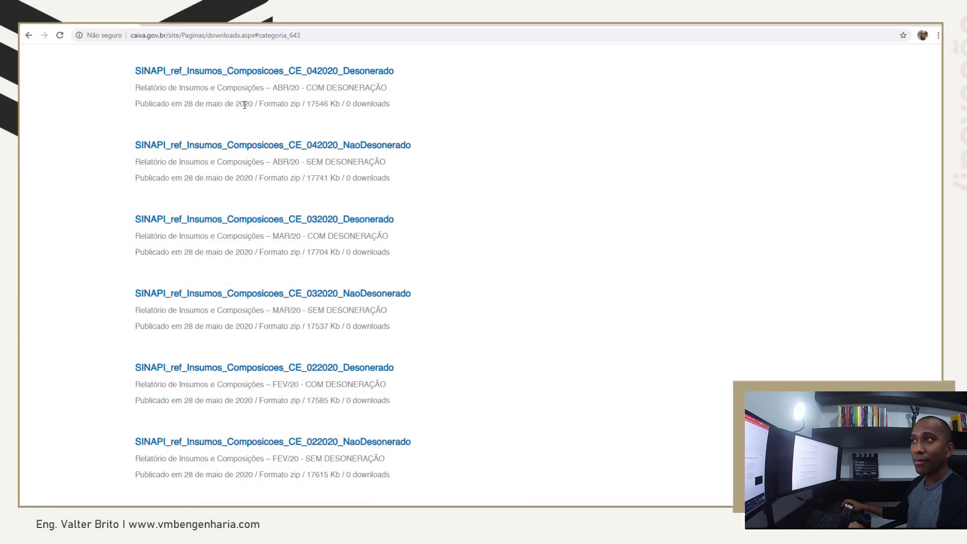
Step: In the browser, review public cost sources: São Paulo's Tabelas de Custos, ORSE's Alvenarias de Vedação services and the SINAPI CE downloads
{"action": "left_click", "coordinate": [209, 37]}
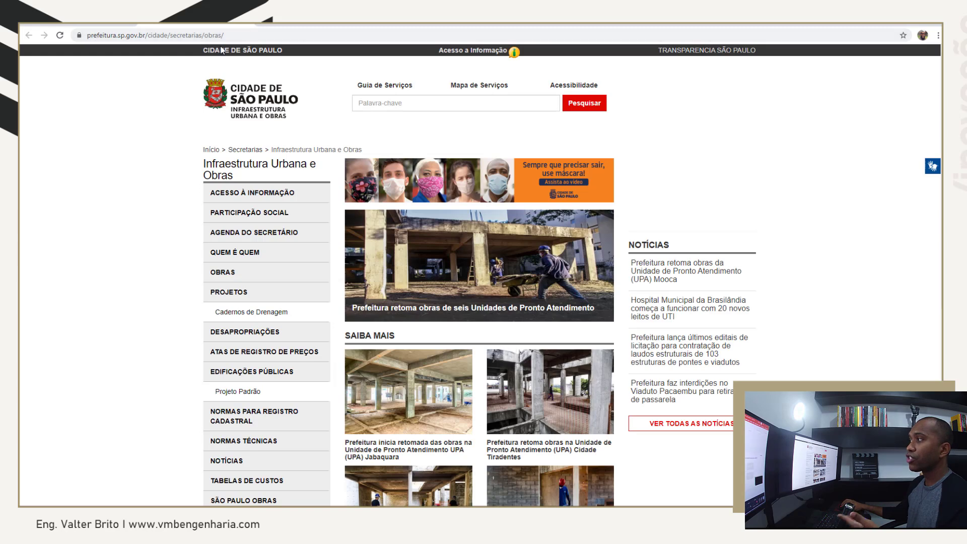
{"action": "scroll", "coordinate": [264, 279], "scroll_direction": "down", "scroll_amount": 3}
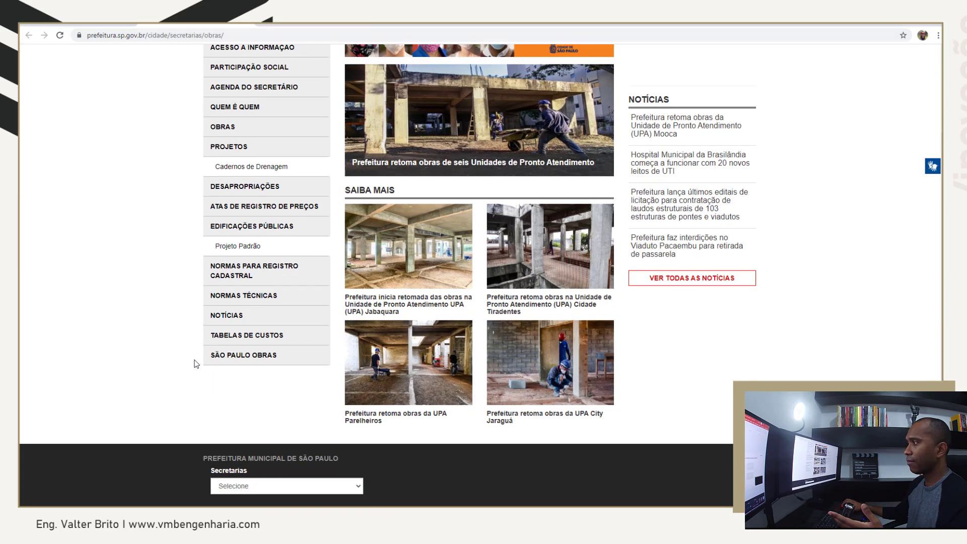
{"action": "left_click", "coordinate": [255, 340]}
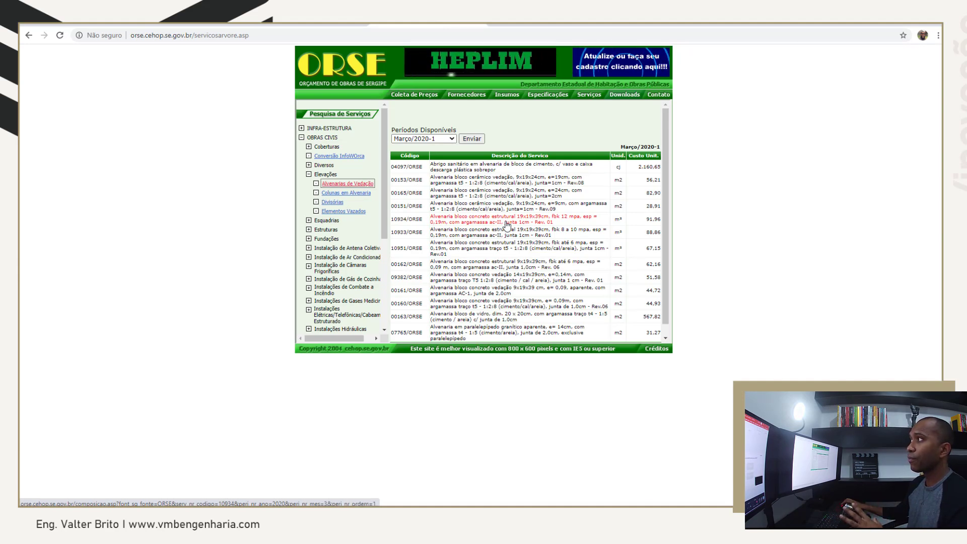
{"action": "left_click", "coordinate": [98, 25]}
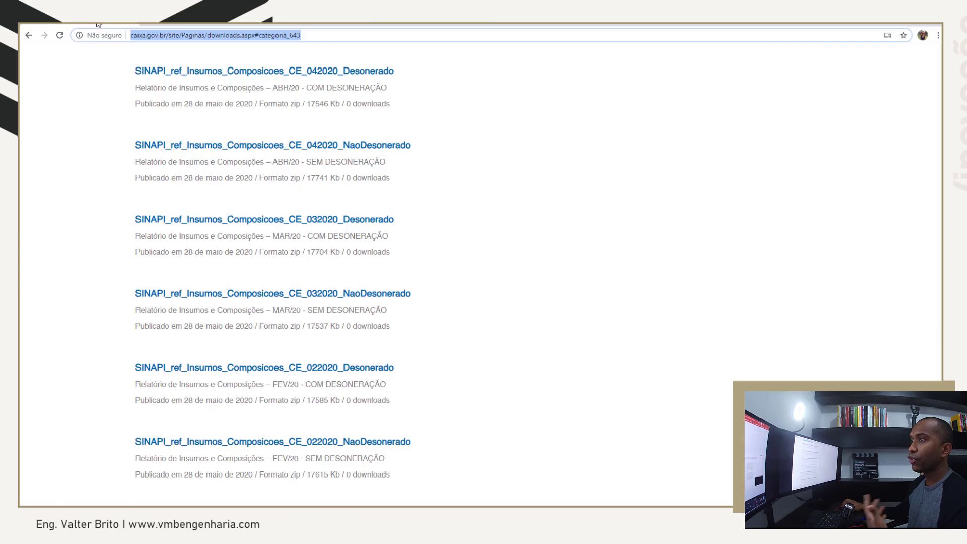
{"action": "left_click", "coordinate": [117, 47]}
{"action": "scroll", "coordinate": [430, 235], "scroll_direction": "up", "scroll_amount": 2}
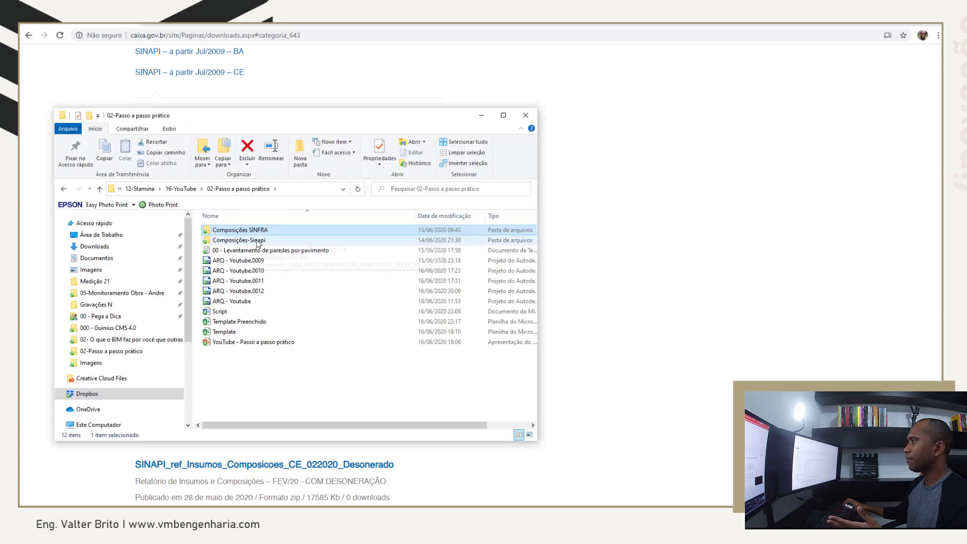
Step: In File Explorer, open the Composições-Sinapi folder and look over the downloaded SINAPI files
{"action": "double_click", "coordinate": [257, 241]}
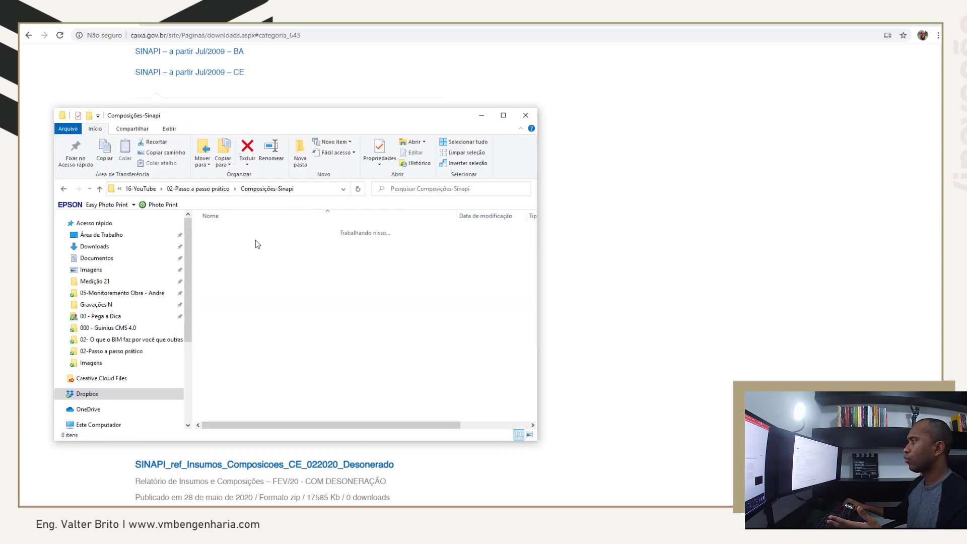
{"action": "left_click_drag", "start_coordinate": [374, 114], "coordinate": [423, 135]}
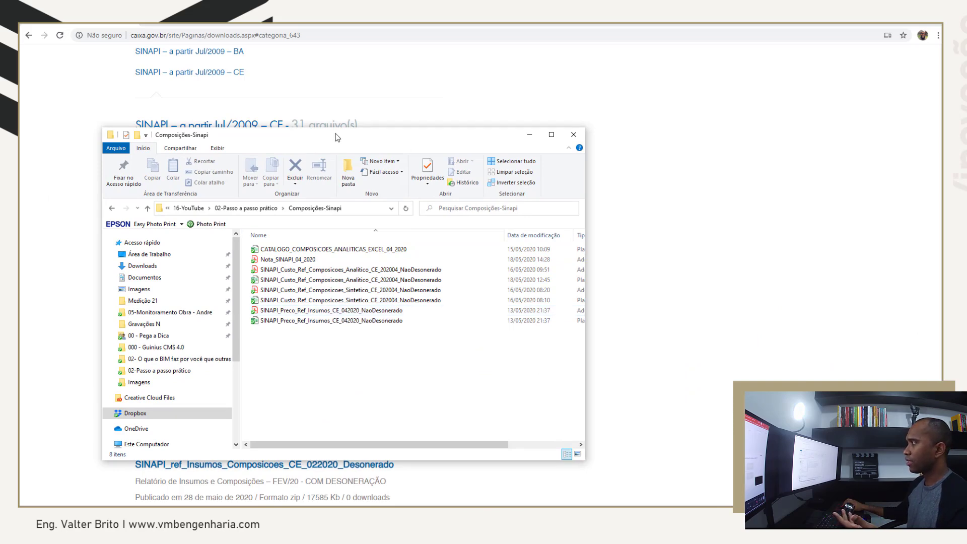
{"action": "left_click", "coordinate": [94, 184]}
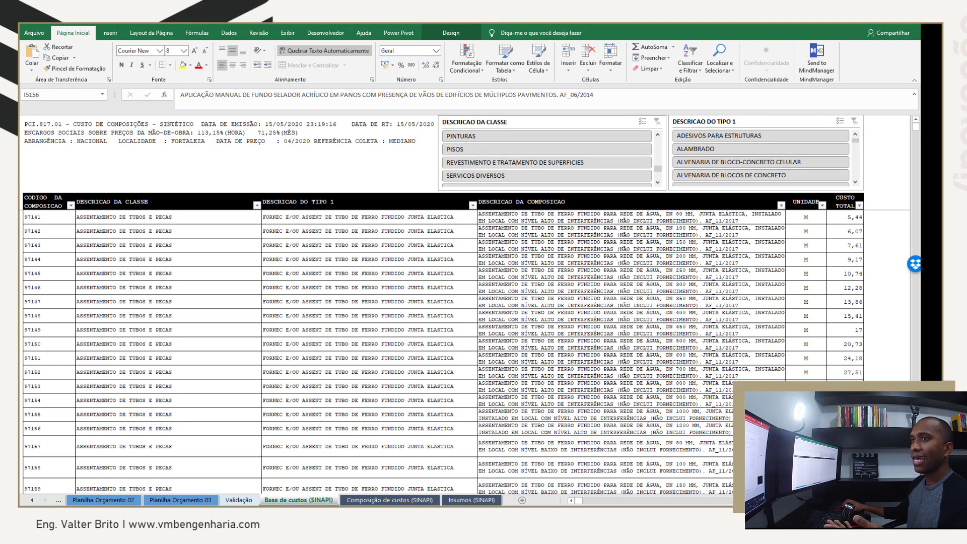
Step: Compare the SINAPI analytic composition and input price files with the cost sheets of the Excel budget template
{"action": "left_click_drag", "start_coordinate": [0, 174], "coordinate": [347, 174]}
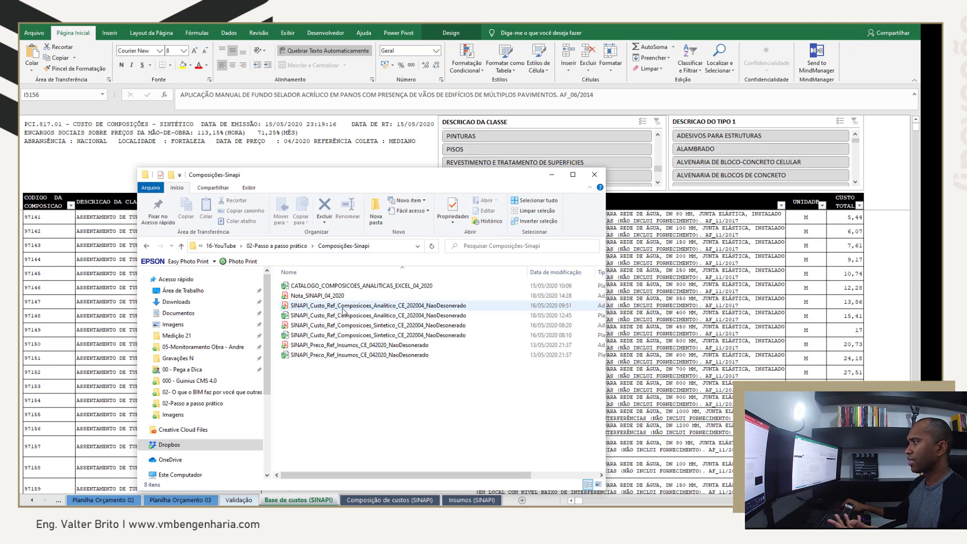
{"action": "left_click", "coordinate": [383, 305]}
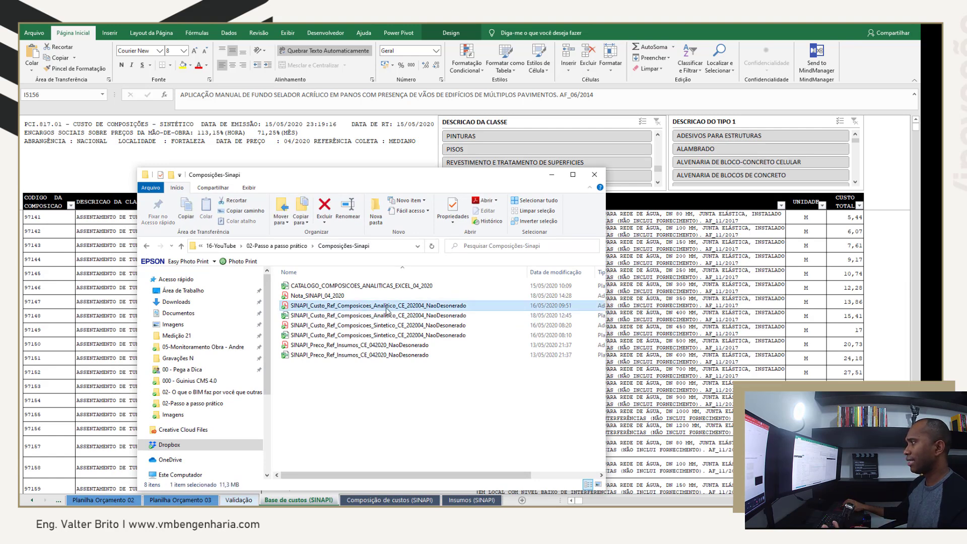
{"action": "left_click", "coordinate": [383, 356]}
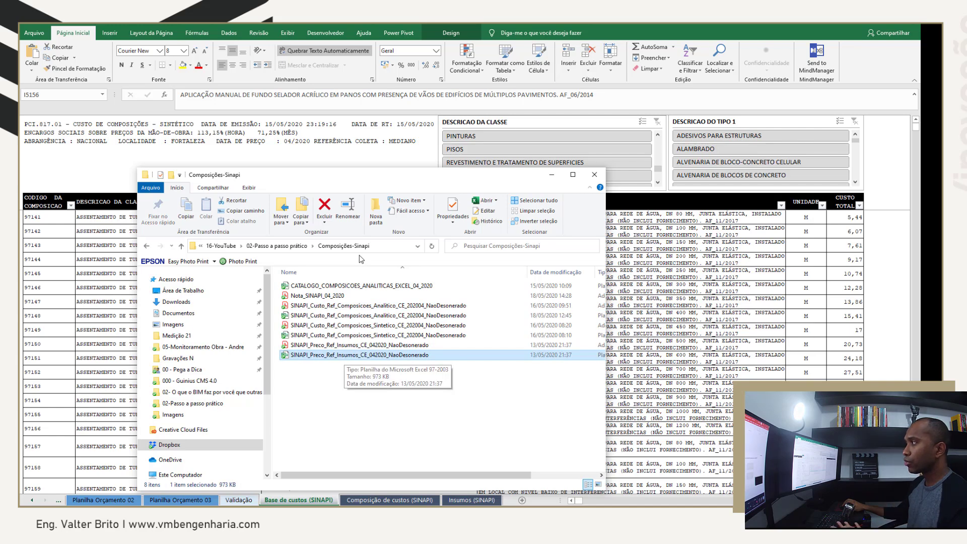
{"action": "left_click_drag", "start_coordinate": [385, 186], "coordinate": [0, 172]}
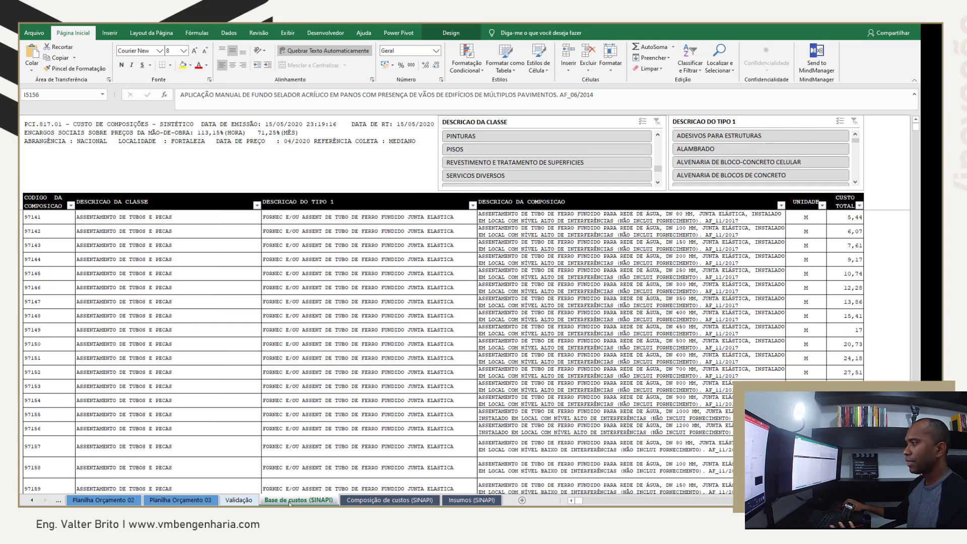
Step: Look up ceramic flooring in Base de custos (SINAPI) by filtering class PISOS and type PISO CERAMICO, and clear both filters
{"action": "left_click", "coordinate": [332, 289]}
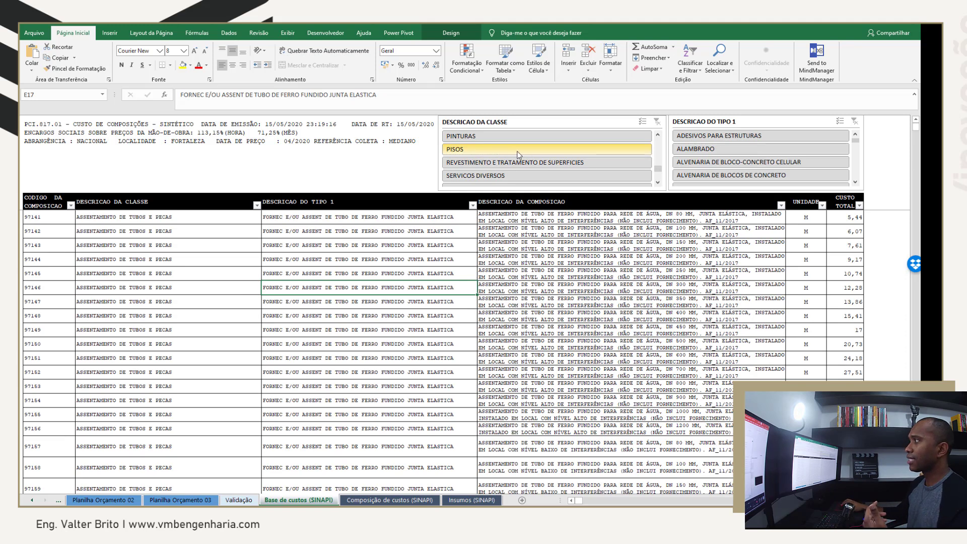
{"action": "left_click", "coordinate": [498, 149]}
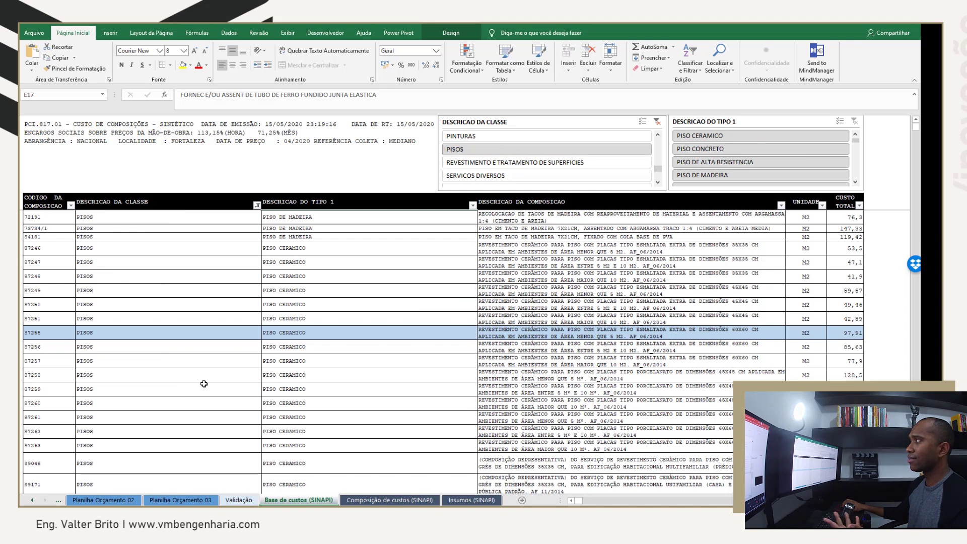
{"action": "left_click", "coordinate": [731, 150]}
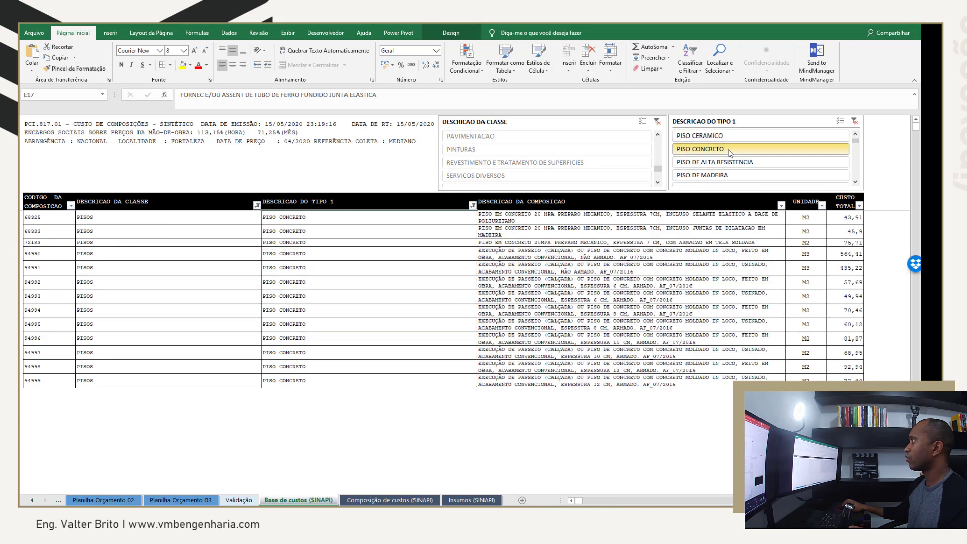
{"action": "left_click", "coordinate": [740, 163]}
{"action": "left_click", "coordinate": [728, 137]}
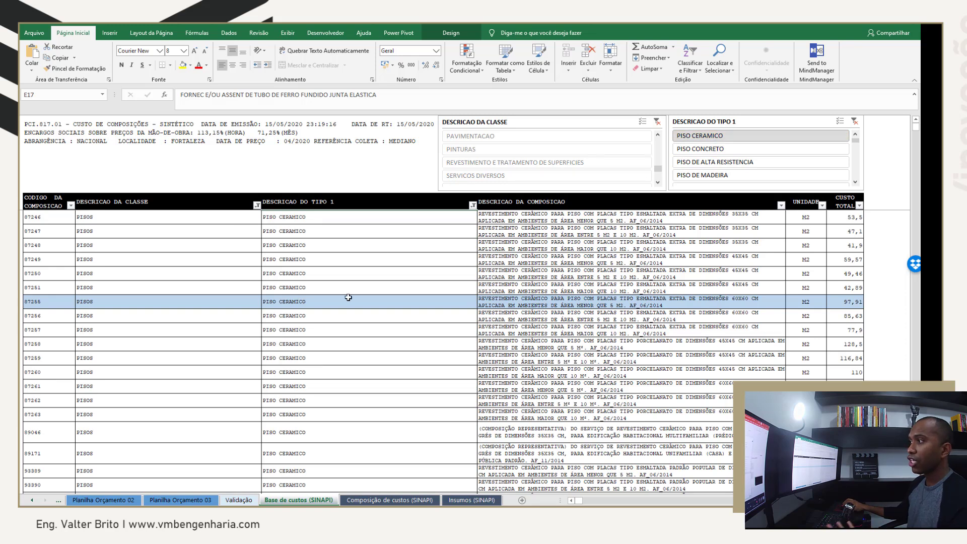
{"action": "left_click", "coordinate": [53, 303]}
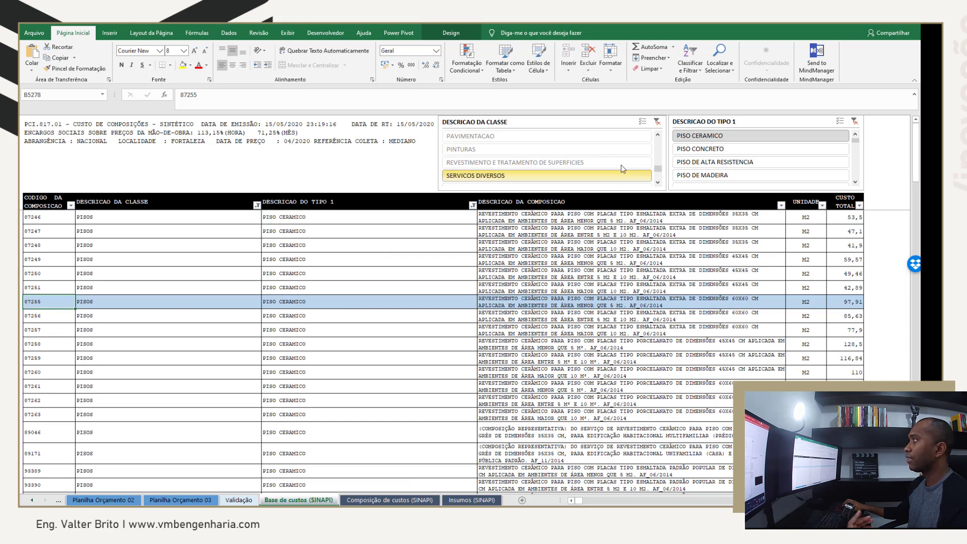
{"action": "left_click", "coordinate": [657, 121]}
{"action": "left_click", "coordinate": [855, 121]}
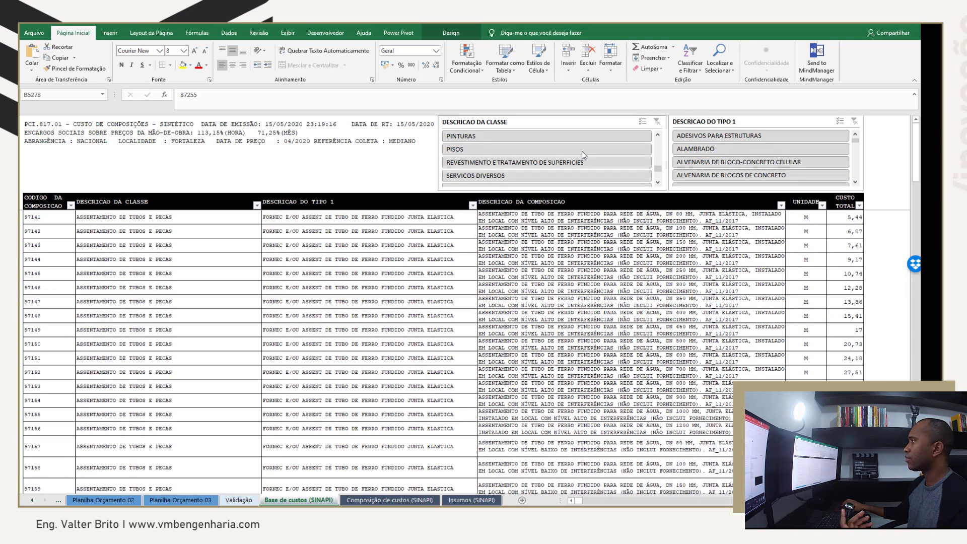
Step: Look up metal and floor painting compositions under class PINTURAS, ending on type PINTURA PARA PISO, and clear the filters
{"action": "left_click", "coordinate": [555, 136]}
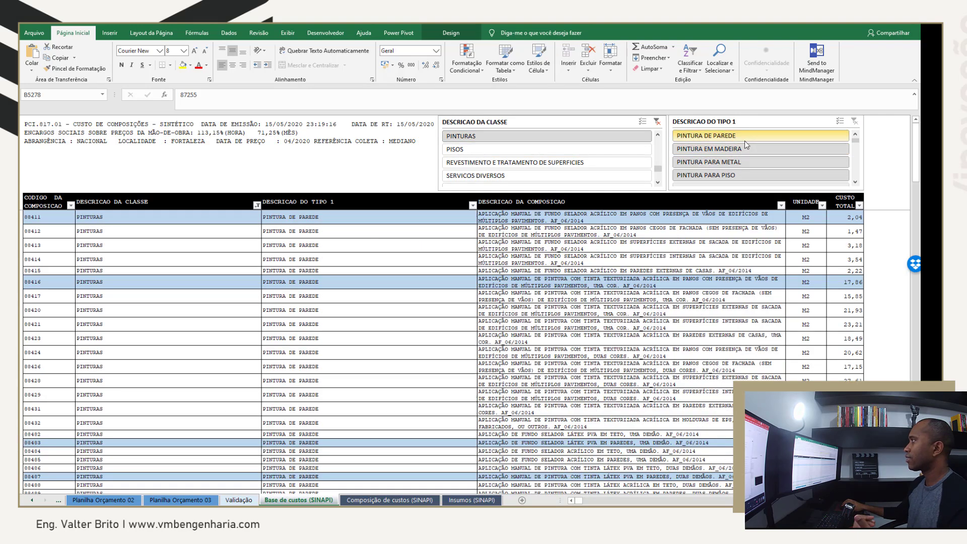
{"action": "left_click", "coordinate": [747, 161]}
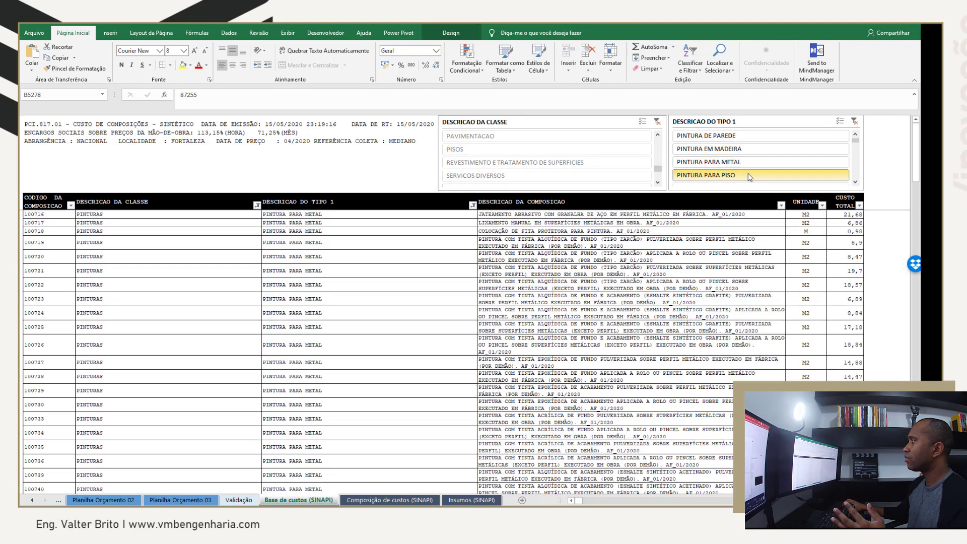
{"action": "left_click", "coordinate": [749, 173]}
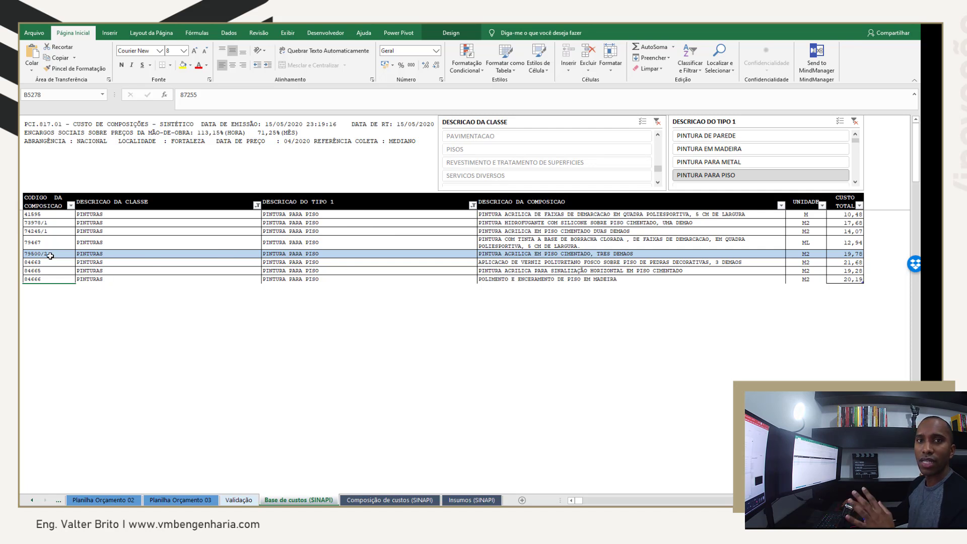
{"action": "left_click", "coordinate": [855, 122]}
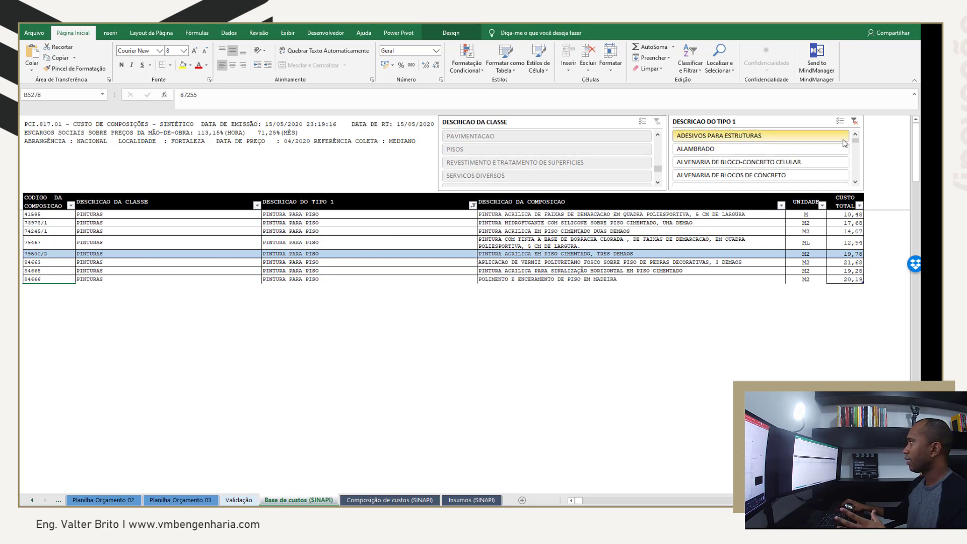
Step: On the Composição de custos (SINAPI) sheet, examine the item, coefficient and unit price columns of the compositions
{"action": "left_click", "coordinate": [400, 499]}
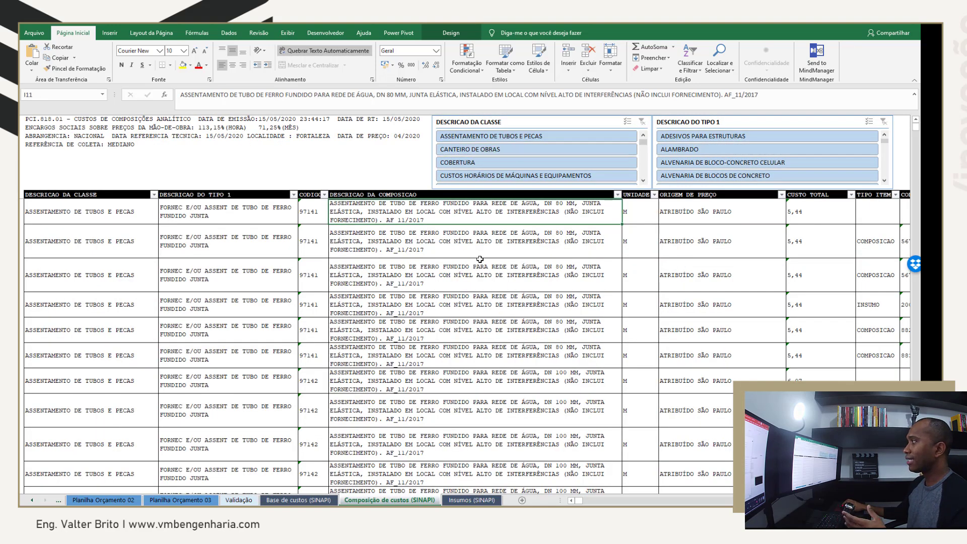
{"action": "mouse_move", "coordinate": [581, 503]}
{"action": "left_mouse_down"}
{"action": "mouse_move", "coordinate": [601, 503]}
{"action": "mouse_move", "coordinate": [576, 503]}
{"action": "left_mouse_up"}
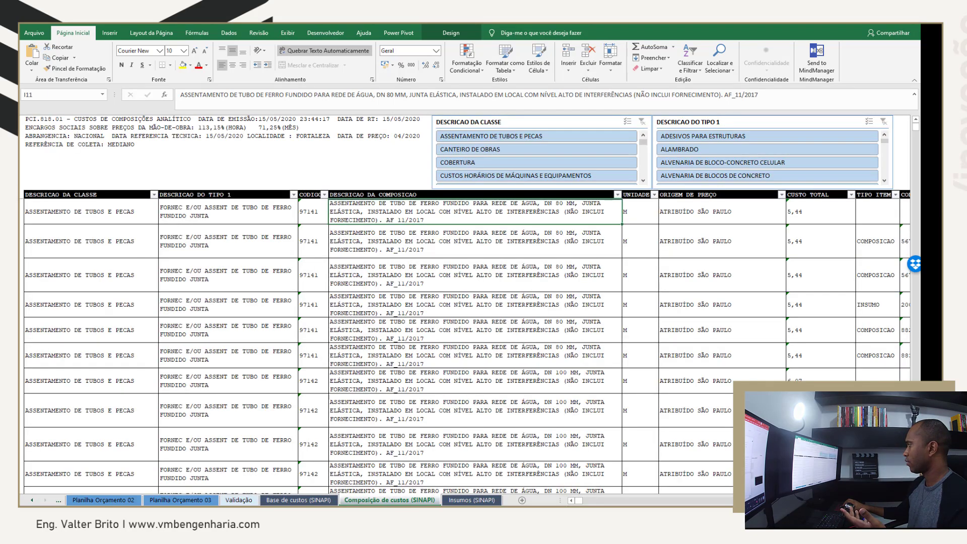
{"action": "scroll", "coordinate": [464, 304], "scroll_direction": "right", "scroll_amount": 5}
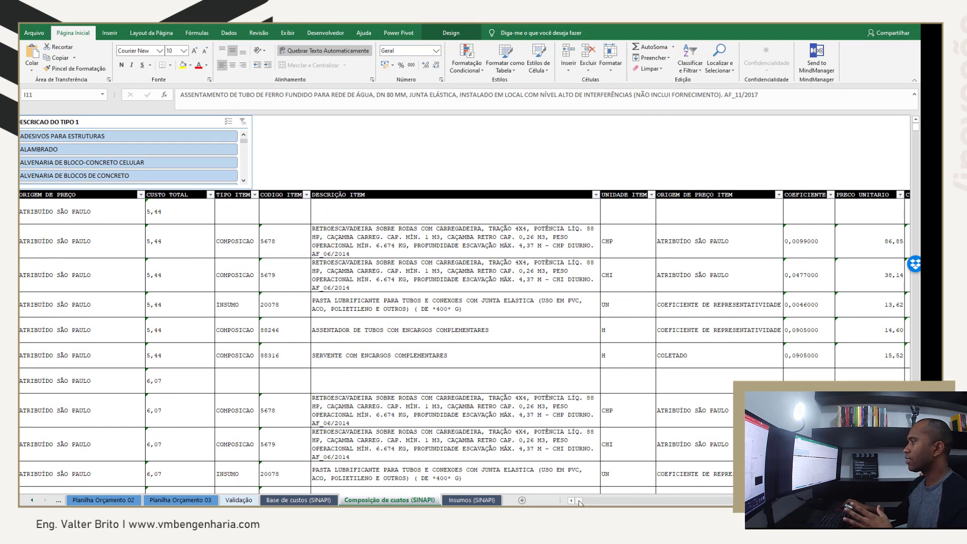
{"action": "left_click_drag", "start_coordinate": [581, 502], "coordinate": [574, 502]}
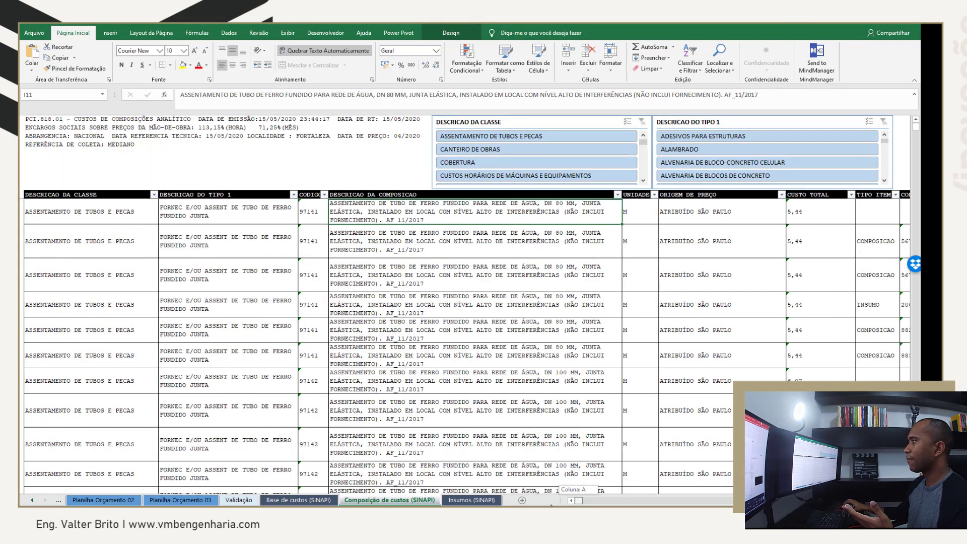
Step: Filter the analytic compositions to class FUNDACOES E ESTRUTURAS and type ARMADURAS, and examine the reinforcement items
{"action": "left_click", "coordinate": [512, 162]}
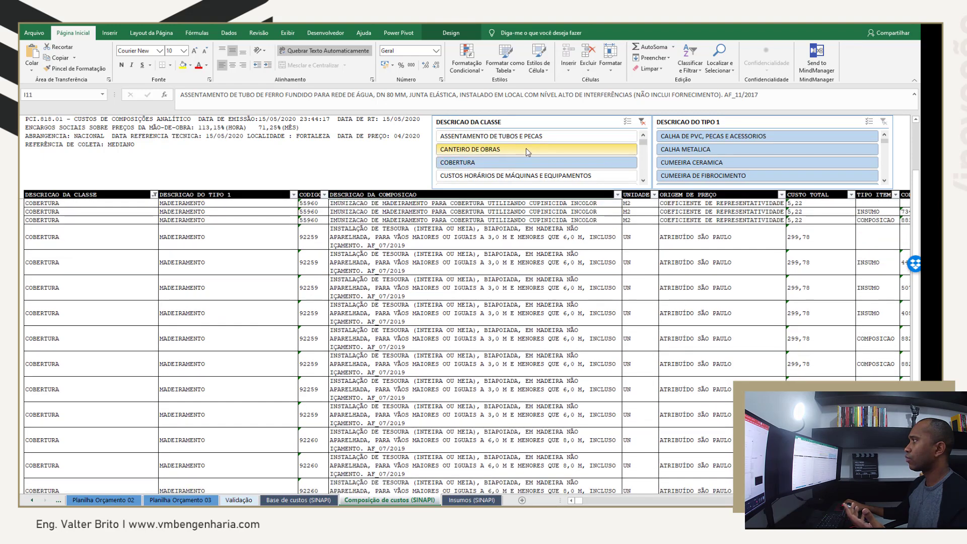
{"action": "left_click", "coordinate": [526, 148]}
{"action": "left_click", "coordinate": [643, 180]}
{"action": "left_click", "coordinate": [643, 180]}
{"action": "left_click", "coordinate": [643, 180]}
{"action": "left_click", "coordinate": [643, 180]}
{"action": "left_click", "coordinate": [644, 180]}
{"action": "left_click", "coordinate": [643, 180]}
{"action": "left_click", "coordinate": [515, 147]}
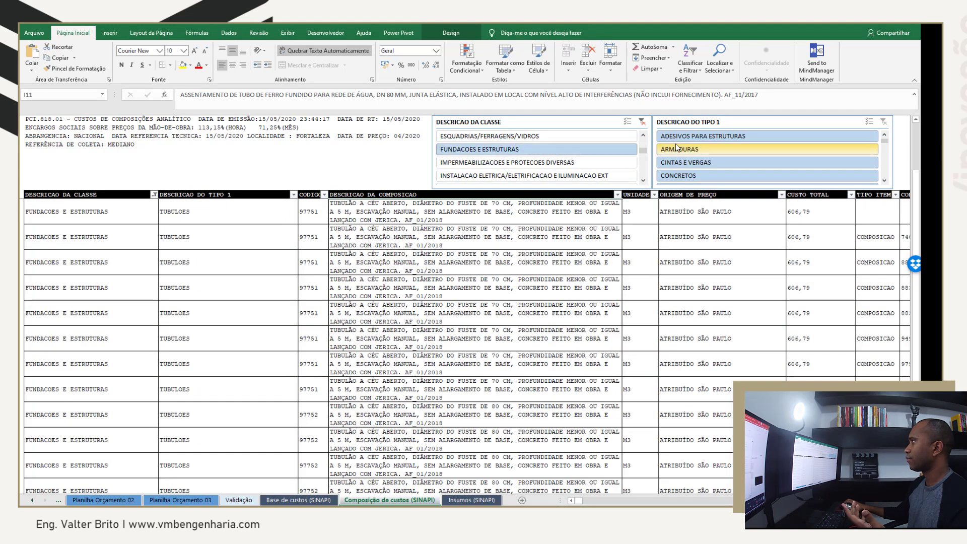
{"action": "left_click", "coordinate": [677, 147]}
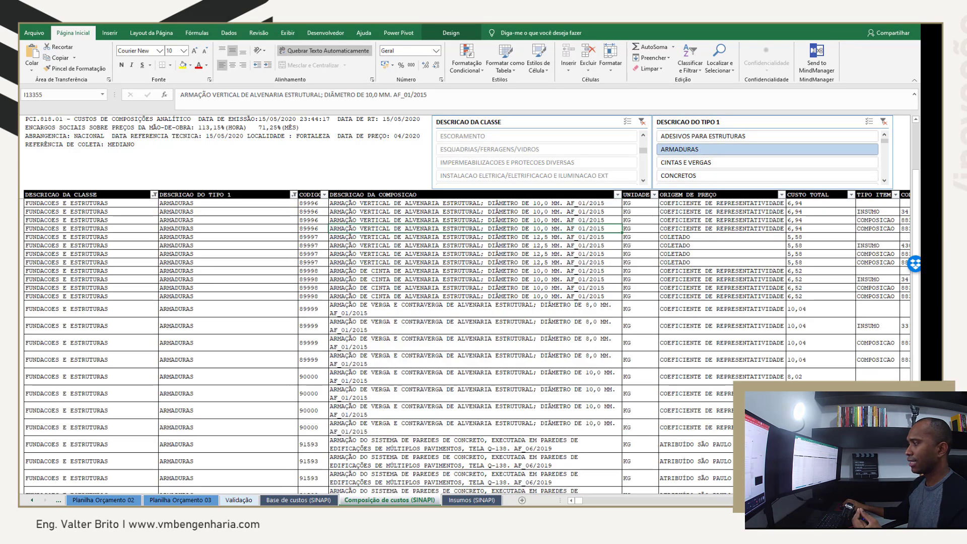
{"action": "scroll", "coordinate": [497, 461], "scroll_direction": "right", "scroll_amount": 2}
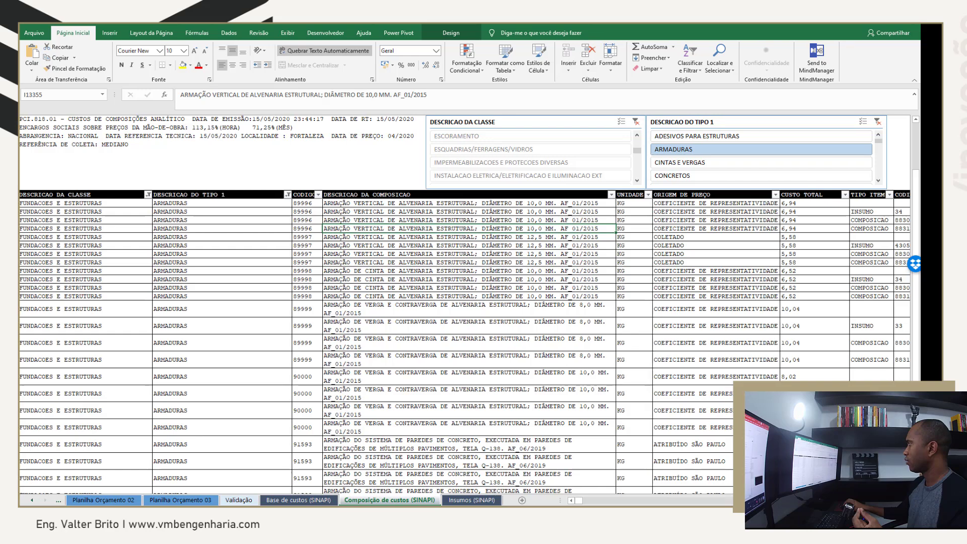
Step: Examine the item, coefficient, unit price and labour, material and equipment cost columns of the ARMADURAS compositions
{"action": "scroll", "coordinate": [589, 229], "scroll_direction": "right", "scroll_amount": 1}
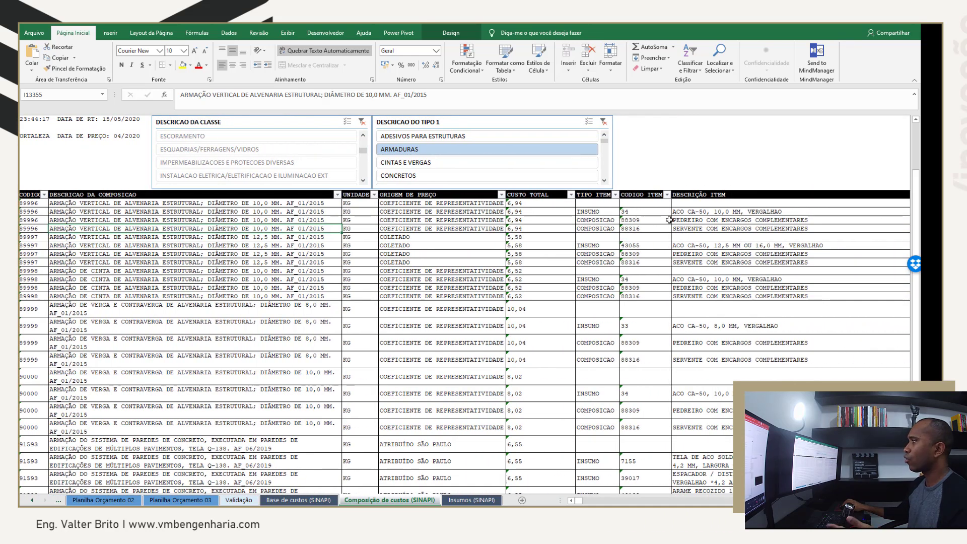
{"action": "scroll", "coordinate": [632, 223], "scroll_direction": "right", "scroll_amount": 6}
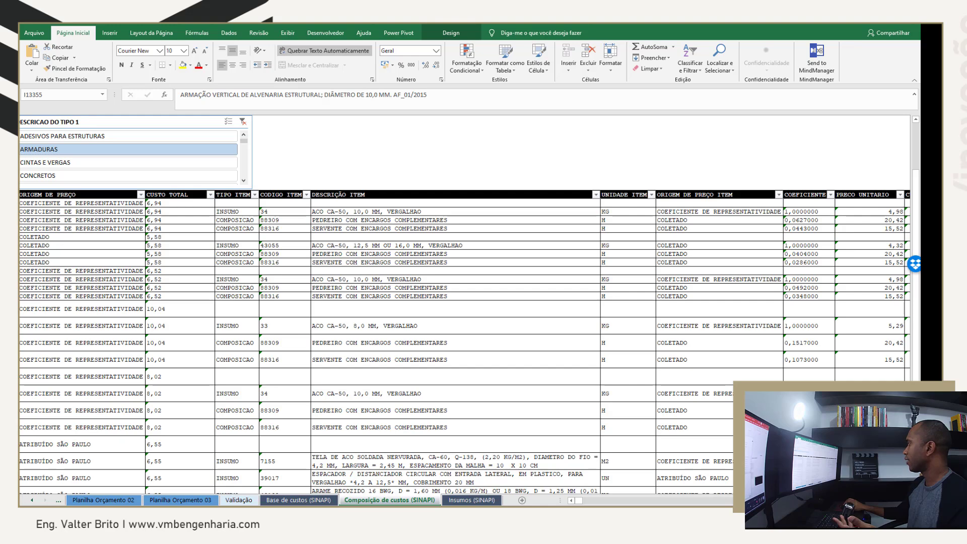
{"action": "scroll", "coordinate": [465, 304], "scroll_direction": "right", "scroll_amount": 4}
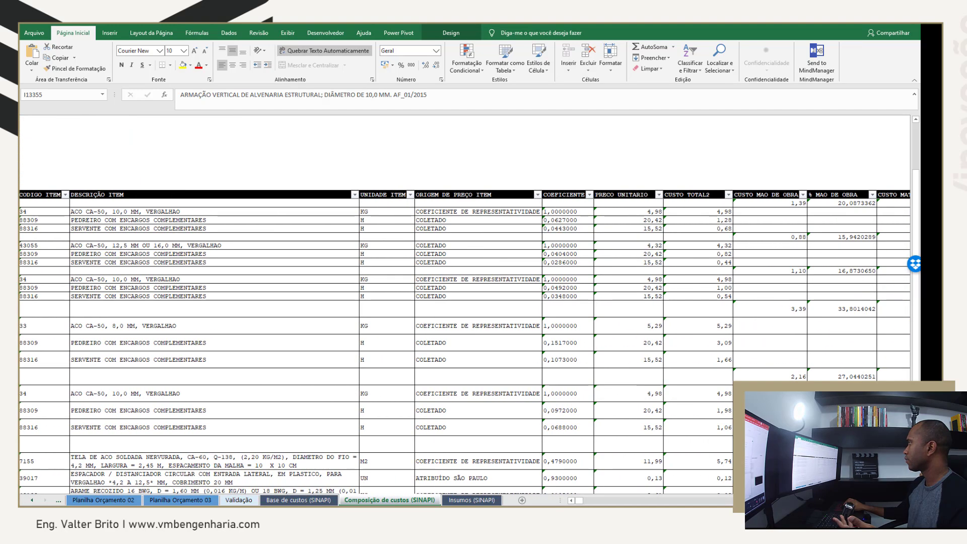
{"action": "scroll", "coordinate": [465, 305], "scroll_direction": "right", "scroll_amount": 5}
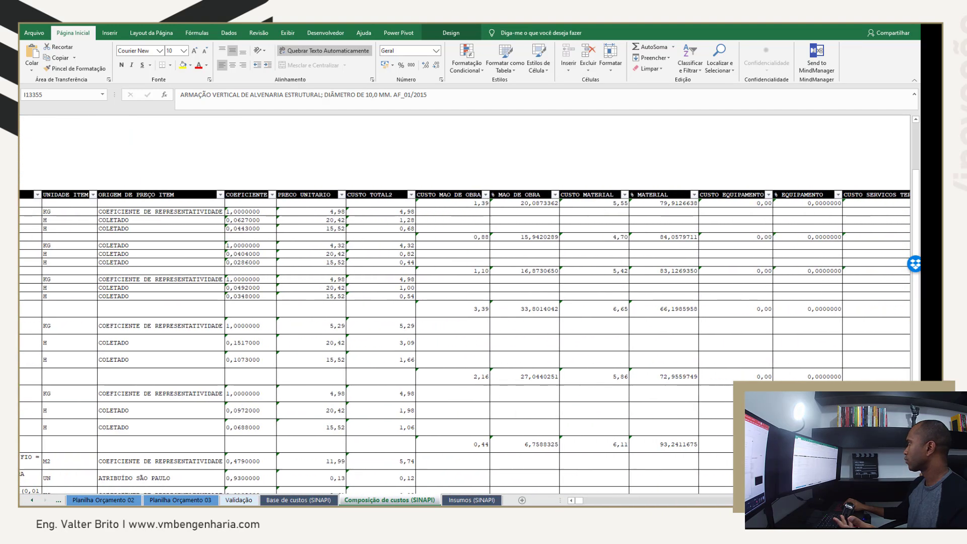
{"action": "scroll", "coordinate": [464, 305], "scroll_direction": "right", "scroll_amount": 2}
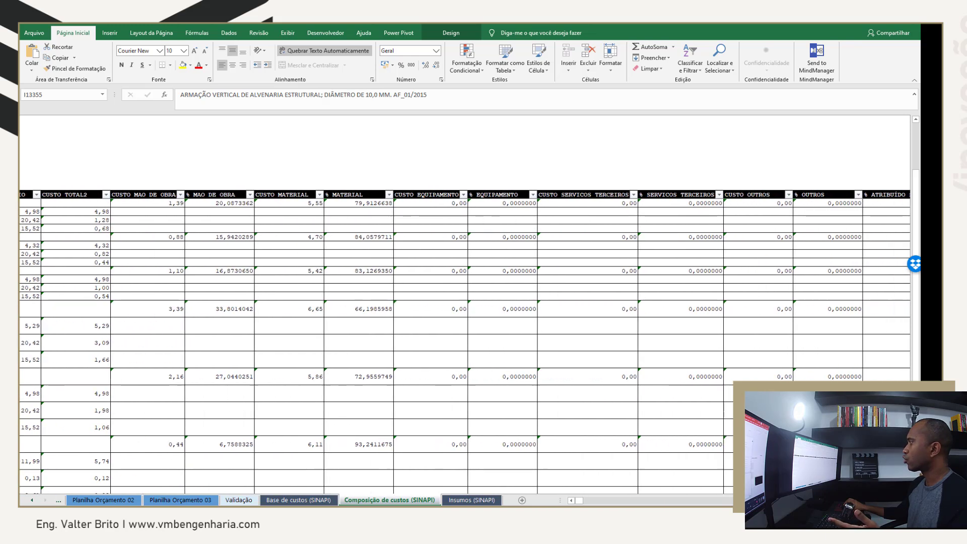
Step: On the Insumos (SINAPI) sheet, look through the input descriptions, units and median prices
{"action": "left_click", "coordinate": [477, 501]}
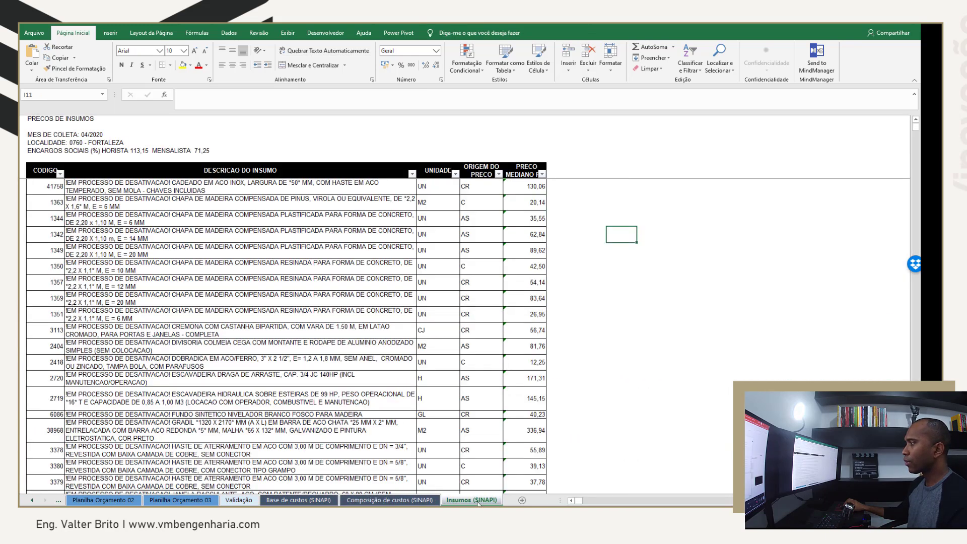
{"action": "scroll", "coordinate": [370, 275], "scroll_direction": "down", "scroll_amount": 10}
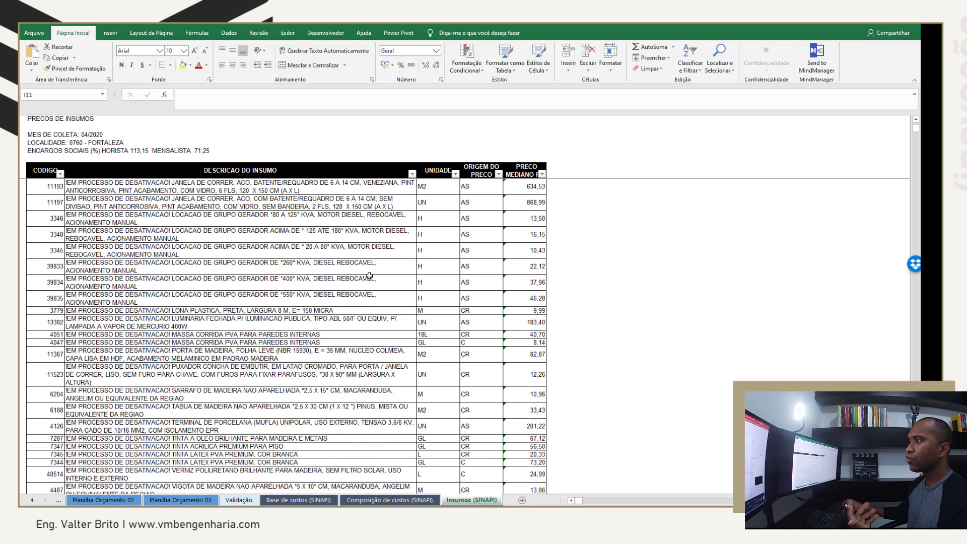
{"action": "scroll", "coordinate": [370, 275], "scroll_direction": "down", "scroll_amount": 7}
{"action": "scroll", "coordinate": [309, 255], "scroll_direction": "down", "scroll_amount": 5}
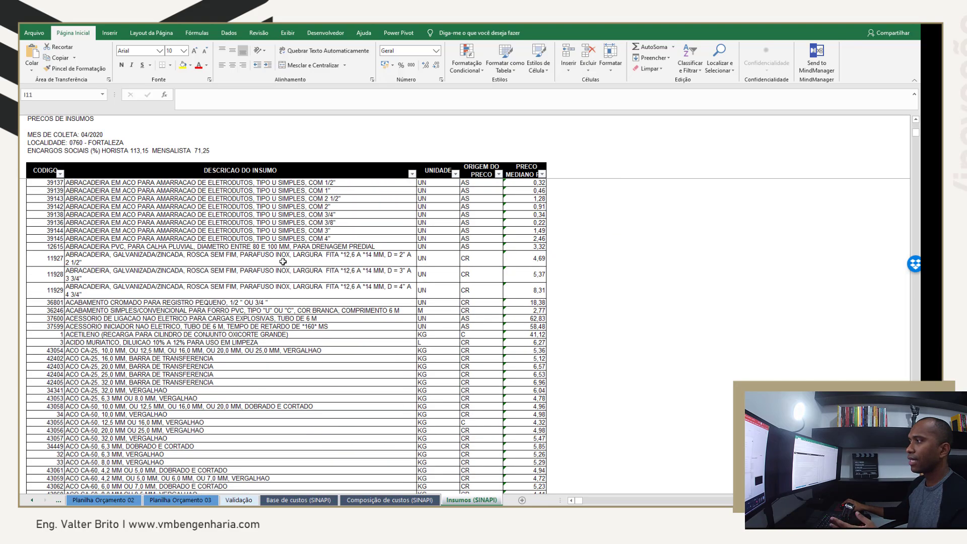
{"action": "scroll", "coordinate": [268, 288], "scroll_direction": "down", "scroll_amount": 10}
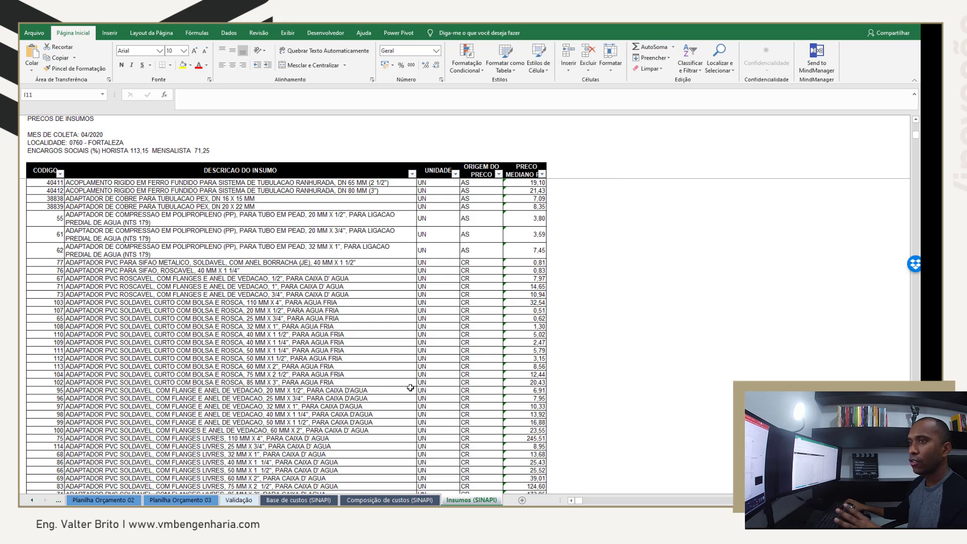
Step: Switch to Revit and create a new project from the Modelo de arquitetura template
{"action": "left_click", "coordinate": [324, 500]}
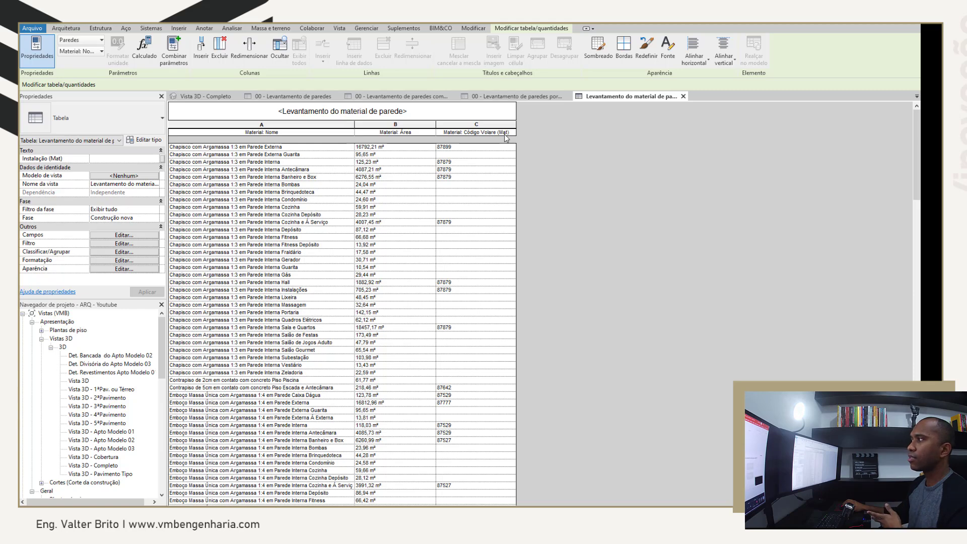
{"action": "left_click", "coordinate": [32, 30]}
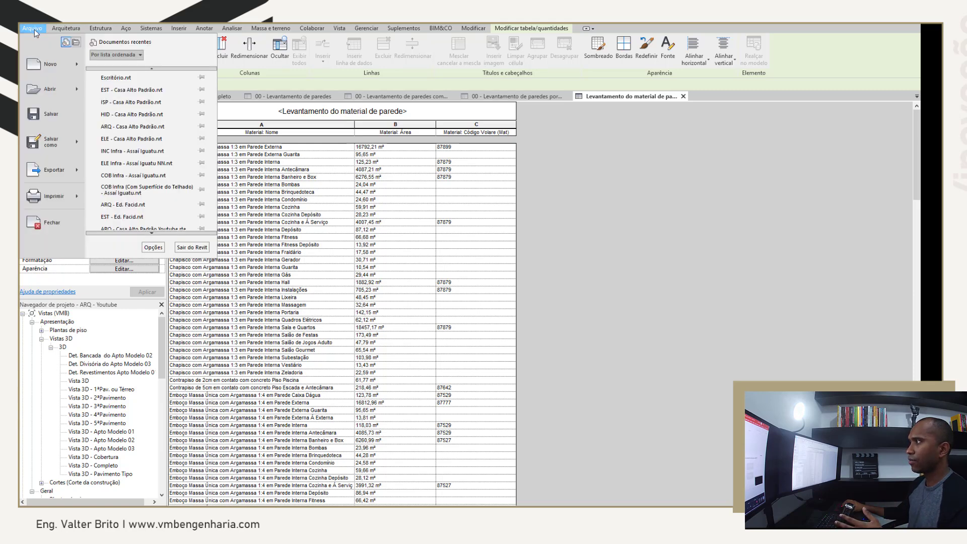
{"action": "left_click", "coordinate": [49, 65]}
{"action": "left_click", "coordinate": [470, 249]}
{"action": "left_click", "coordinate": [466, 275]}
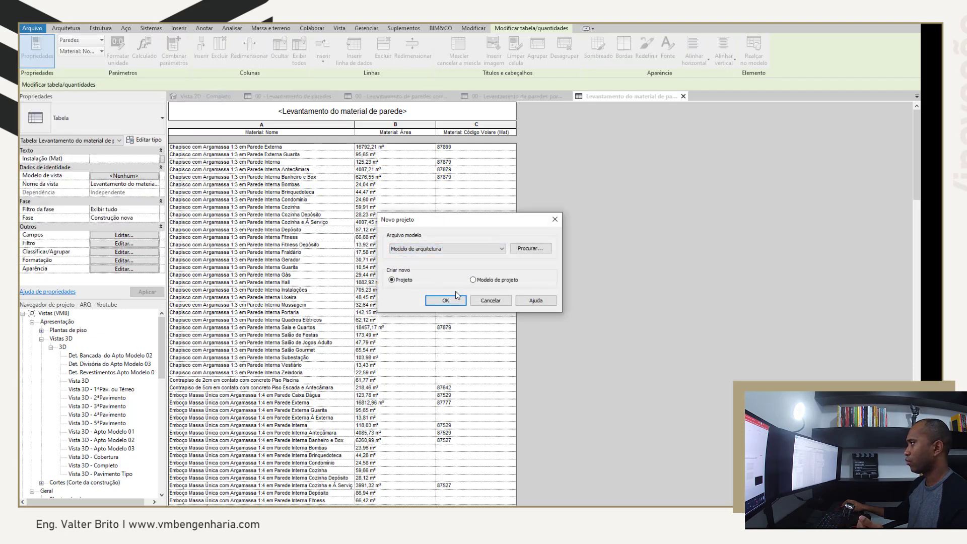
{"action": "left_click", "coordinate": [455, 301]}
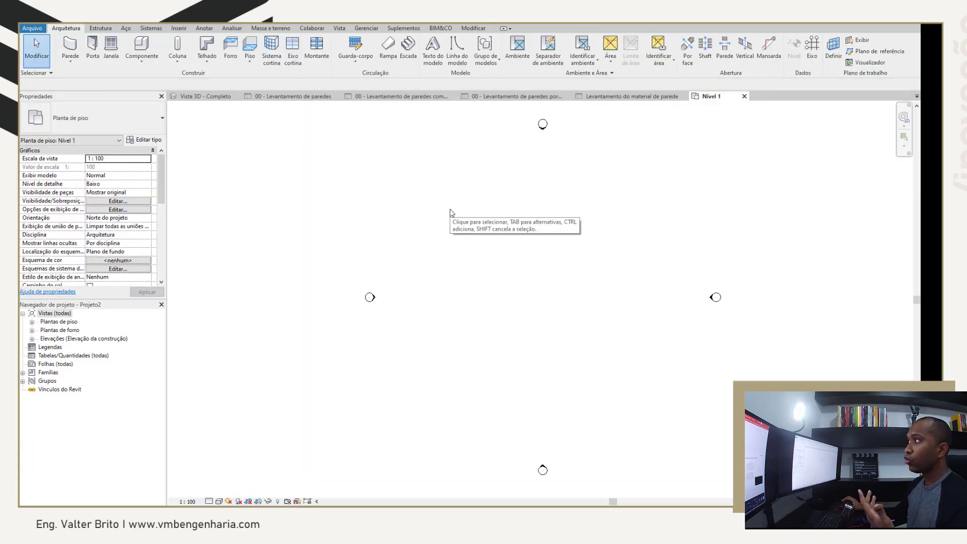
Step: Start a new project parameter and name it Código do orçamento
{"action": "left_click", "coordinate": [367, 28]}
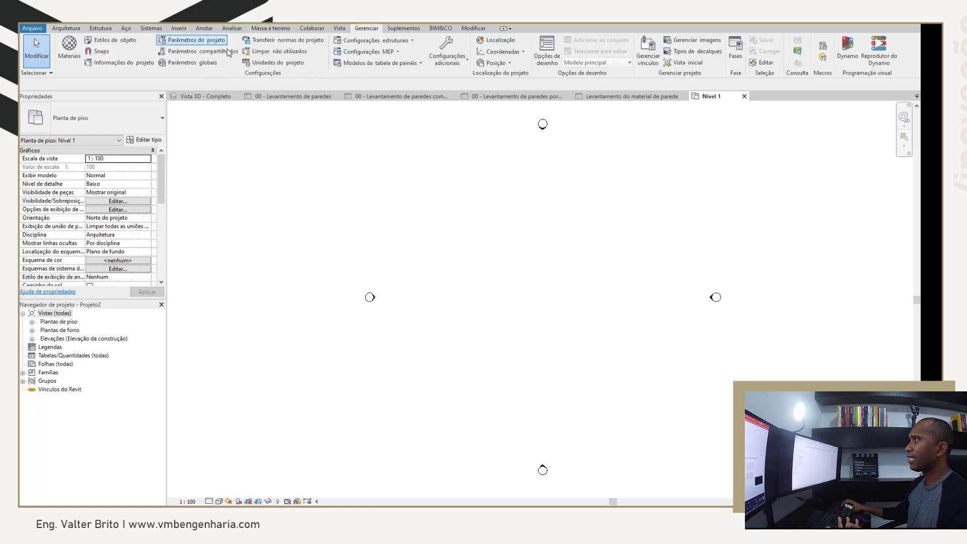
{"action": "left_click", "coordinate": [209, 41]}
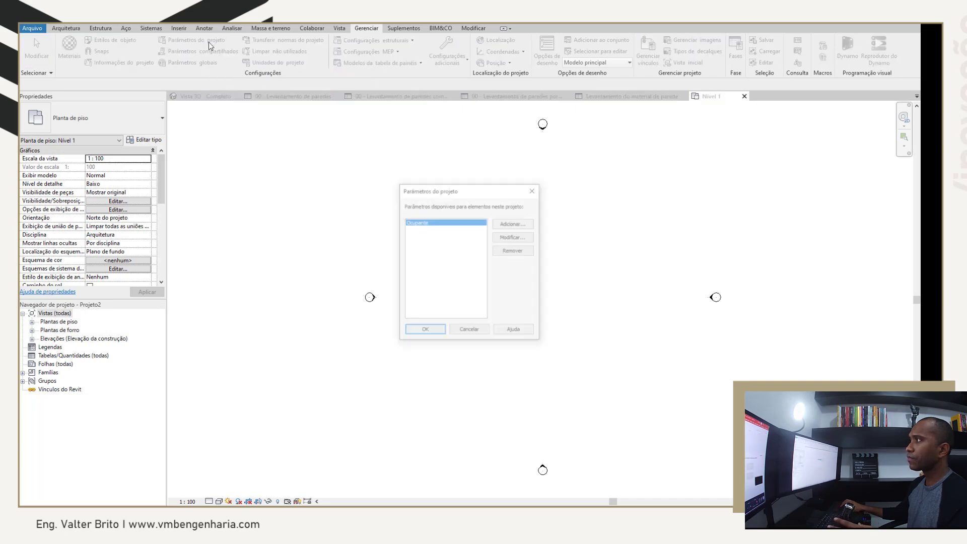
{"action": "left_click", "coordinate": [514, 223]}
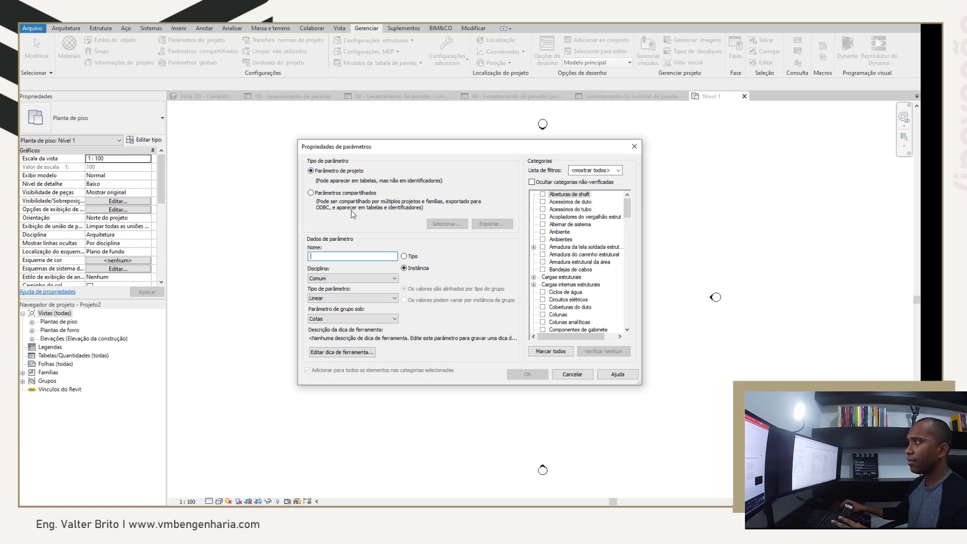
{"action": "type", "text": "Com"}
{"action": "key", "text": "BackSpace"}
{"action": "key", "text": "BackSpace"}
{"action": "key", "text": "BackSpace"}
{"action": "type", "text": "C"}
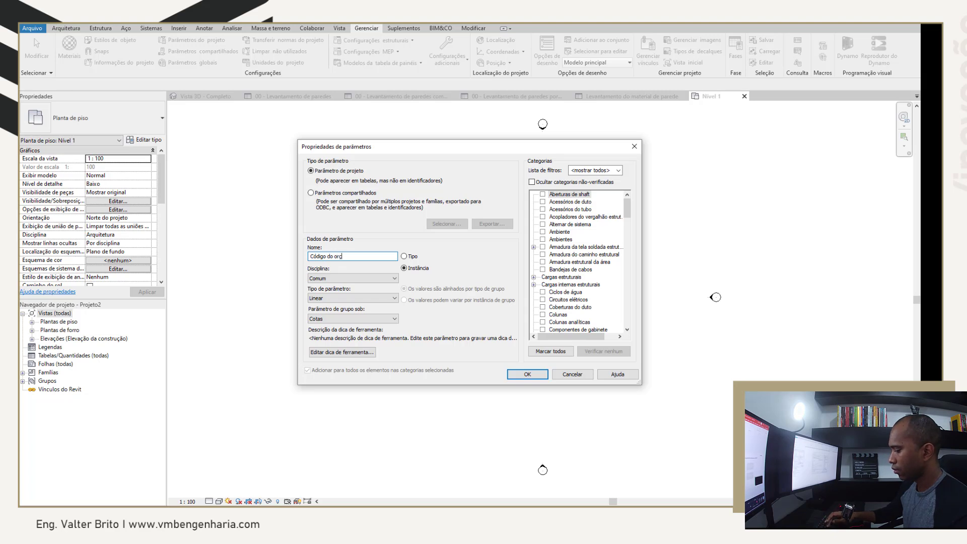
{"action": "type", "text": "ódigo do orçamento"}
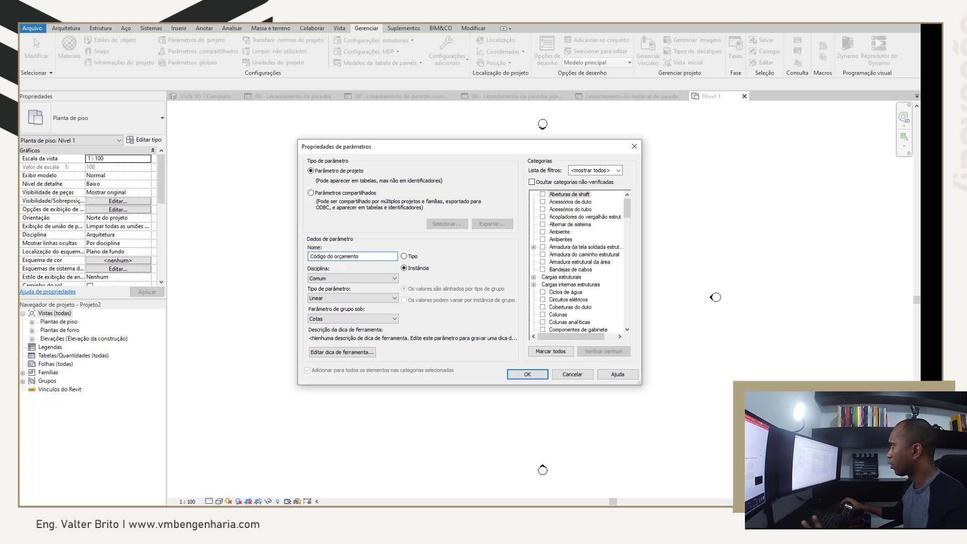
Step: Make Código do orçamento a type parameter with discipline Comum and parameter type Texto, copying its name to the clipboard
{"action": "left_click", "coordinate": [404, 257]}
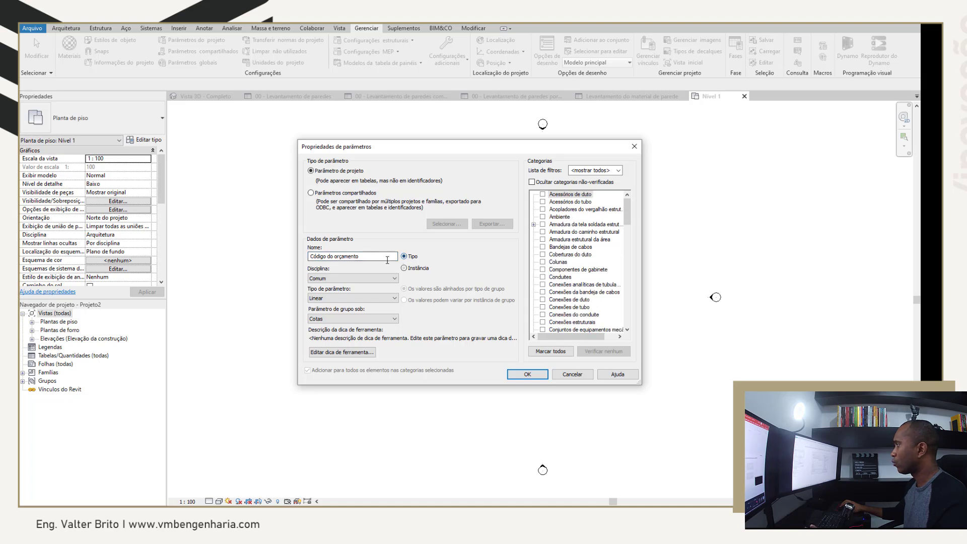
{"action": "left_click_drag", "start_coordinate": [359, 256], "coordinate": [309, 257]}
{"action": "key", "text": "ctrl+c"}
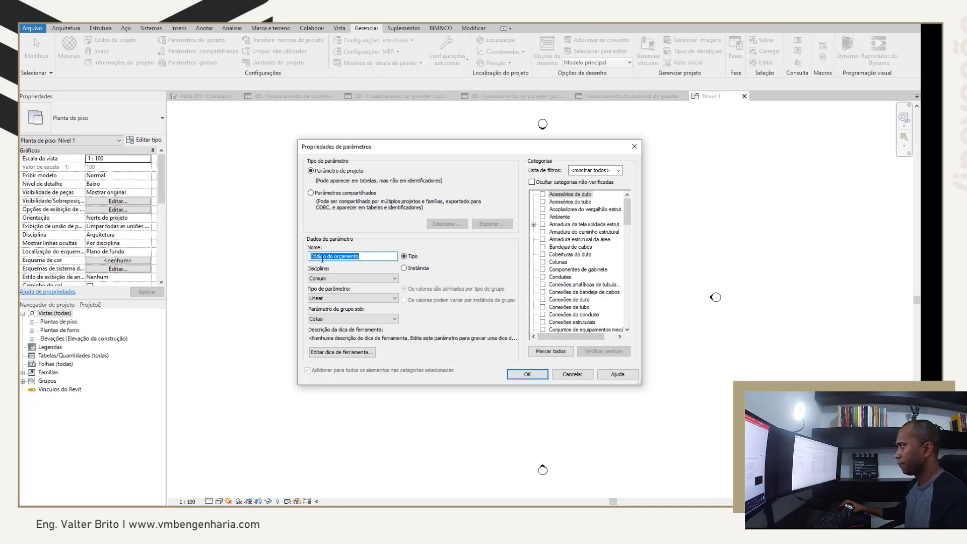
{"action": "left_click", "coordinate": [358, 279]}
{"action": "left_click", "coordinate": [346, 289]}
{"action": "left_click", "coordinate": [352, 298]}
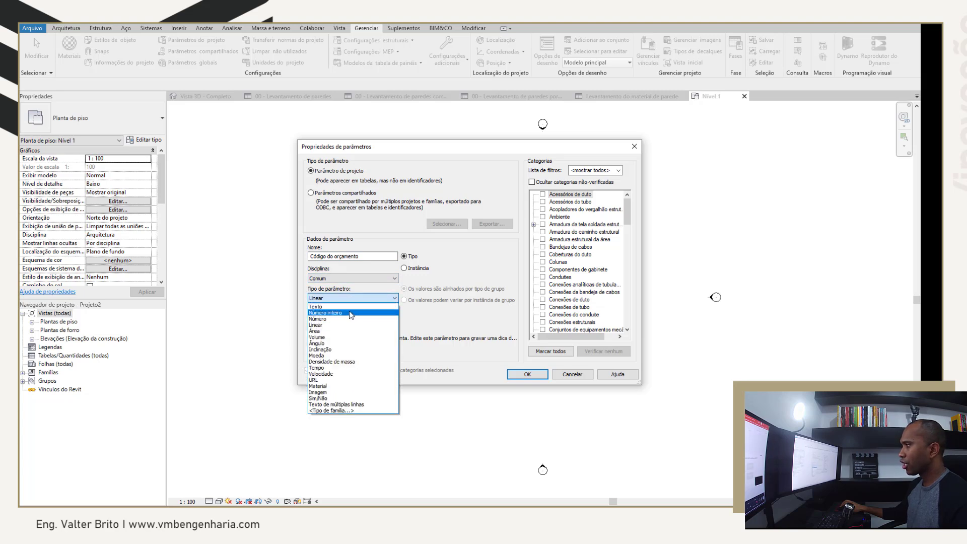
{"action": "left_click", "coordinate": [351, 308]}
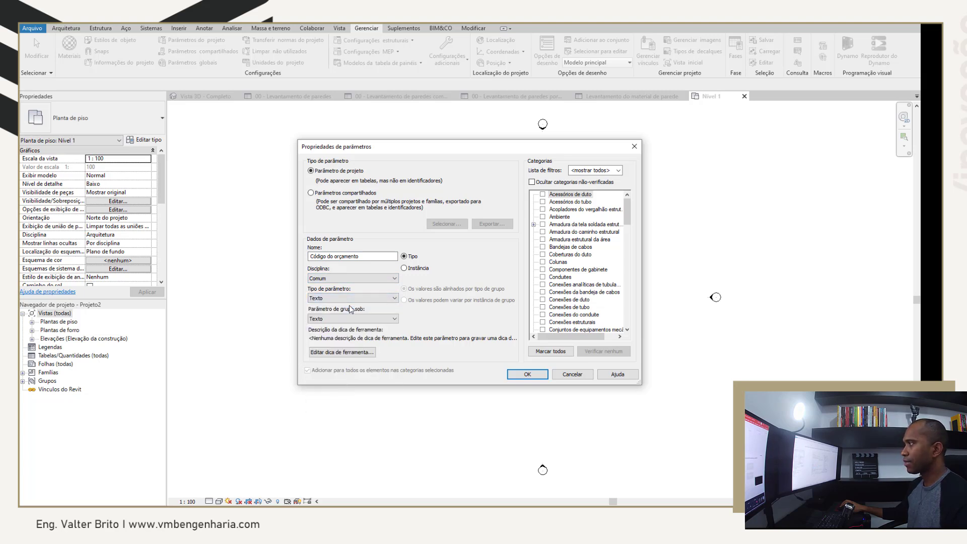
Step: Assign the budget code parameter to all categories and save it to the project parameters
{"action": "left_click", "coordinate": [558, 354]}
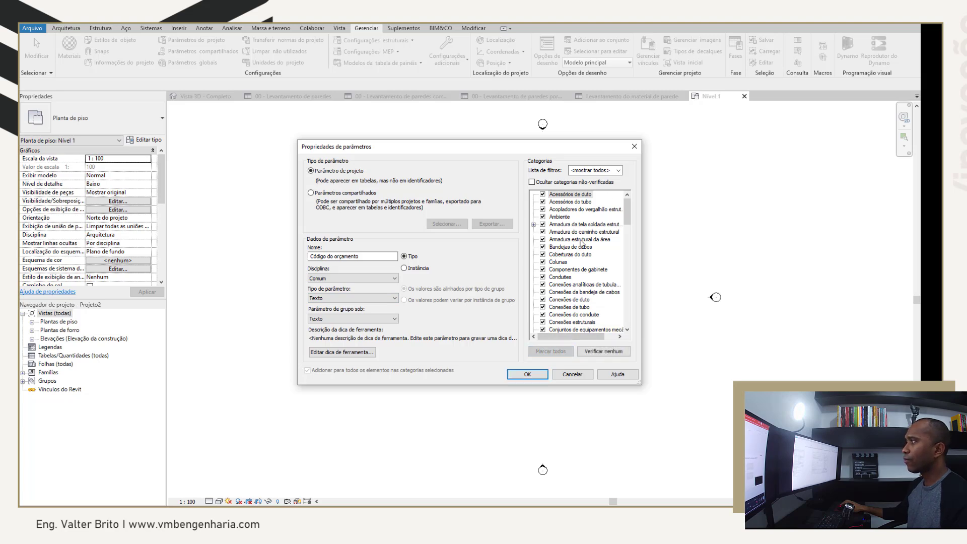
{"action": "left_click_drag", "start_coordinate": [627, 212], "coordinate": [628, 328]}
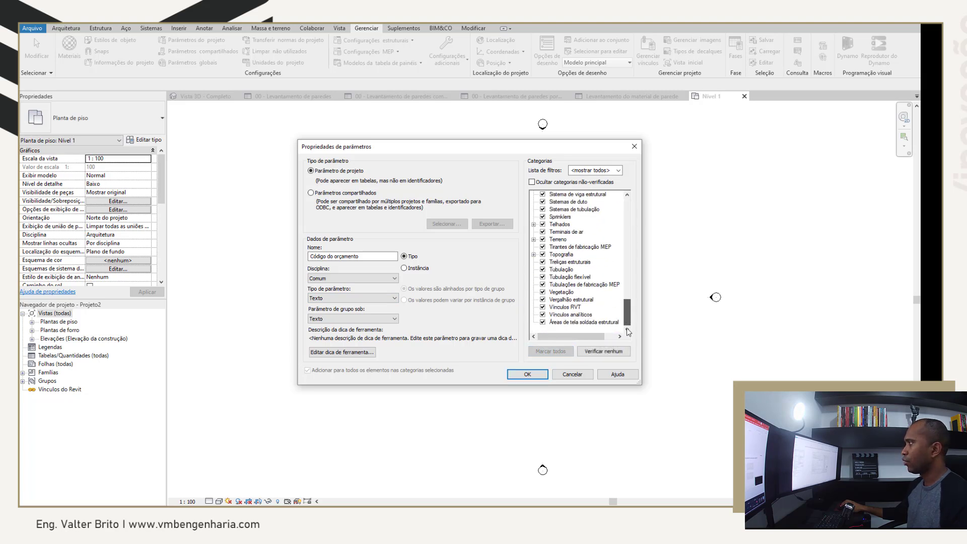
{"action": "left_click", "coordinate": [540, 376]}
{"action": "left_click", "coordinate": [437, 335]}
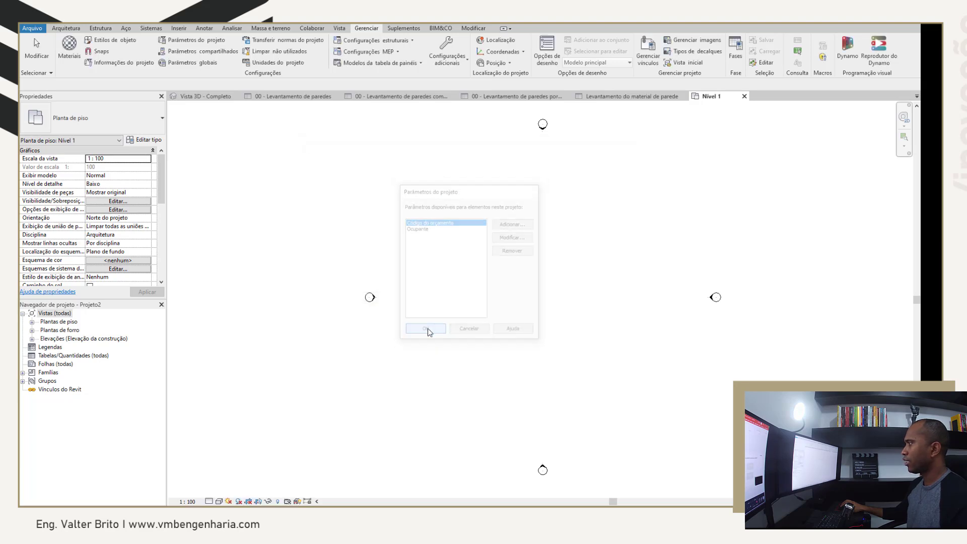
Step: Draw two connected Genérico - 200 mm walls in plan, one about 15200 mm horizontal and one about 9400 mm vertical
{"action": "left_click", "coordinate": [68, 29]}
{"action": "left_click", "coordinate": [70, 47]}
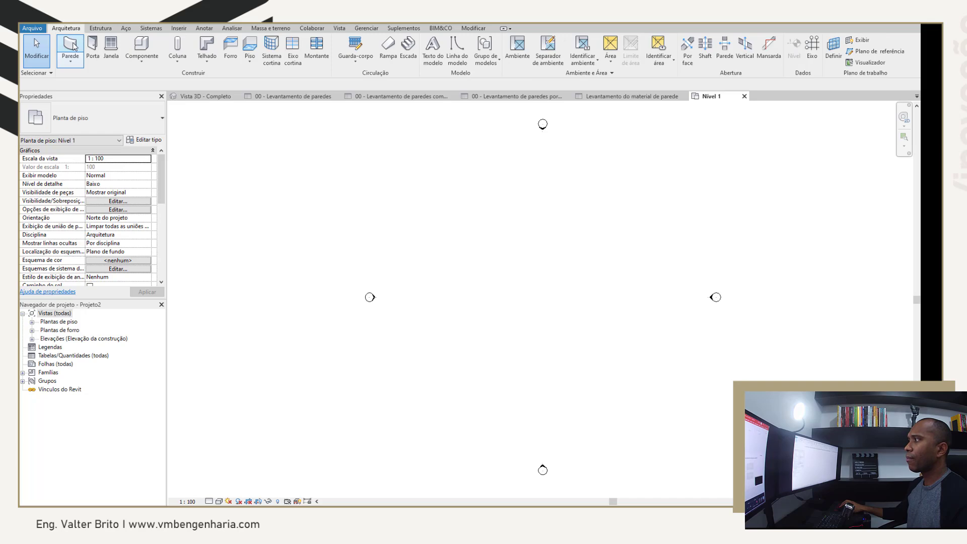
{"action": "left_click", "coordinate": [434, 245]}
{"action": "left_click", "coordinate": [537, 246]}
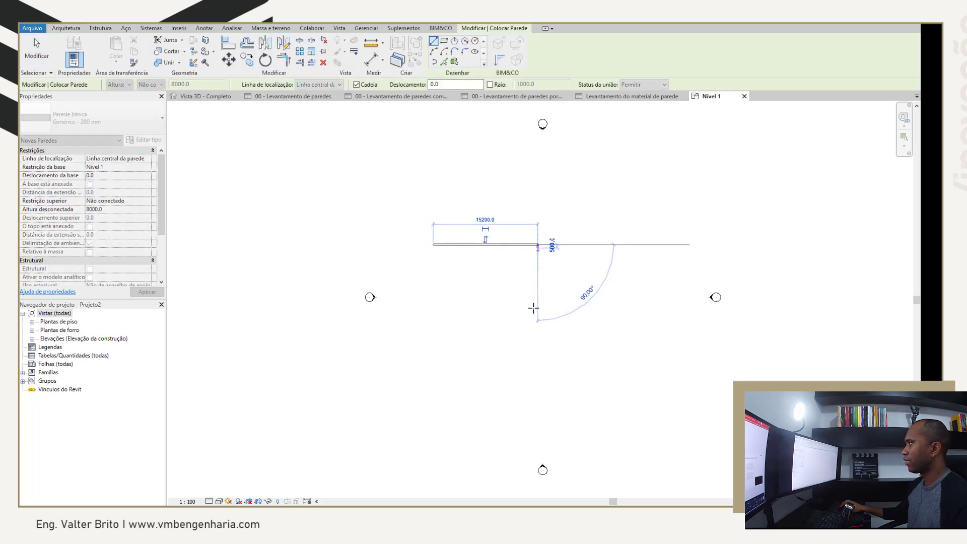
{"action": "left_click", "coordinate": [538, 309]}
{"action": "key", "text": "Escape"}
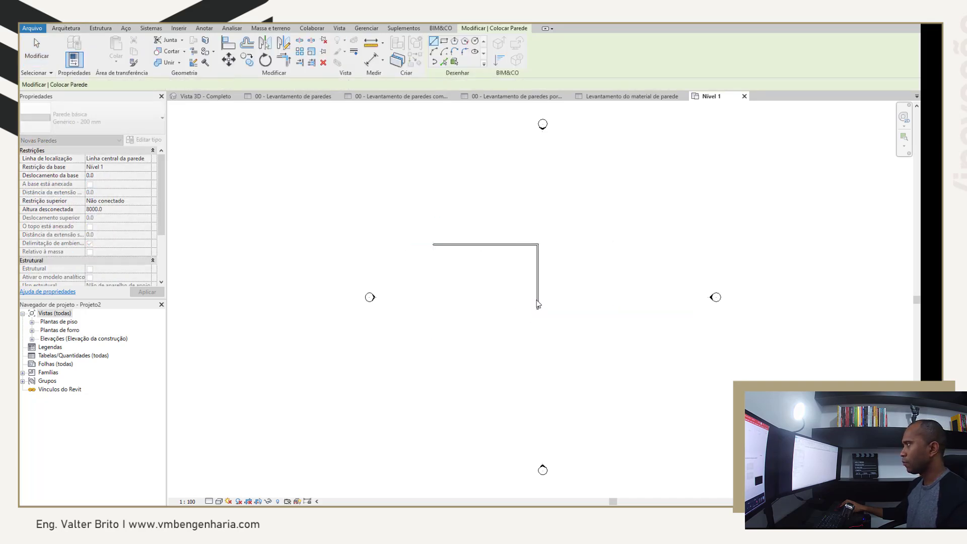
{"action": "key", "text": "Escape"}
Step: Check the vertical wall's type properties for the Código do orçamento parameter, leaving the type unedited
{"action": "left_click", "coordinate": [538, 297]}
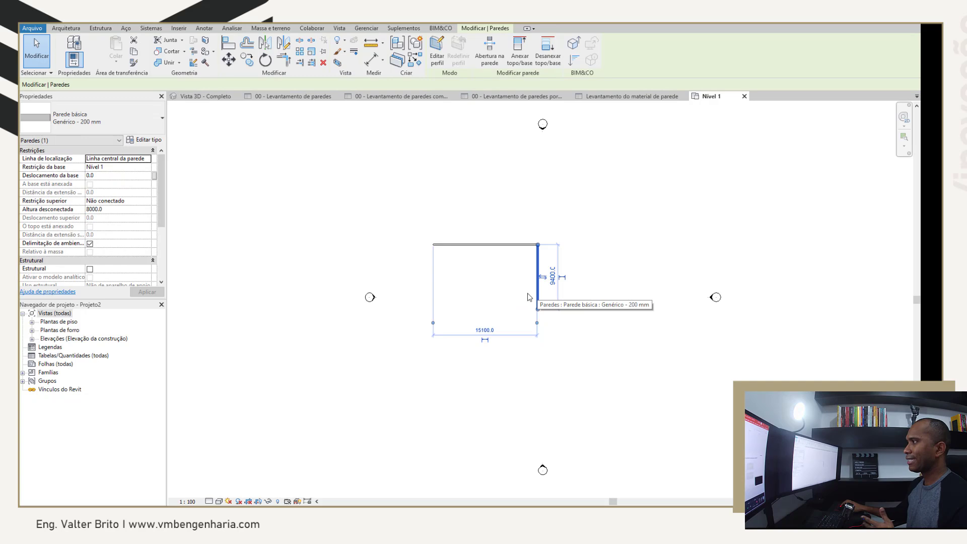
{"action": "left_click", "coordinate": [146, 139]}
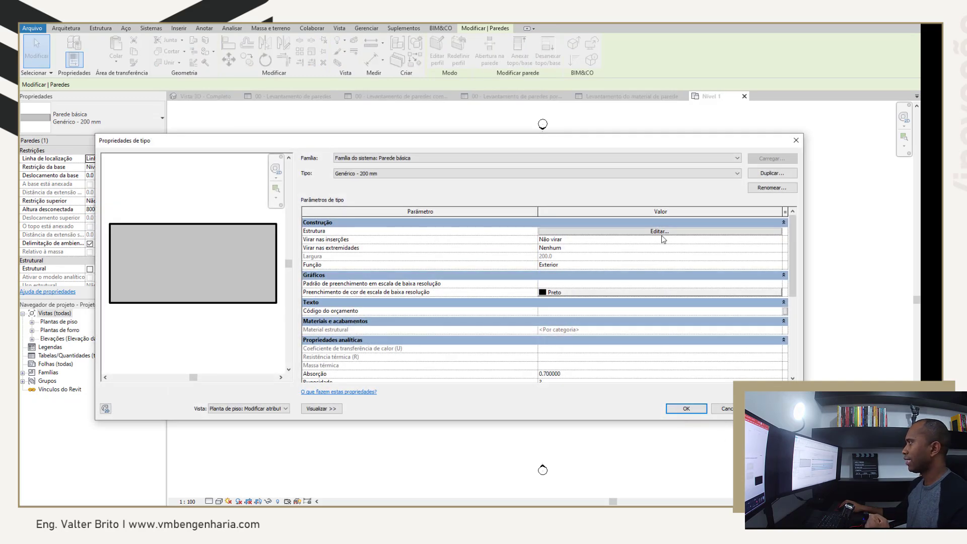
{"action": "scroll", "coordinate": [585, 328], "scroll_direction": "down", "scroll_amount": 2}
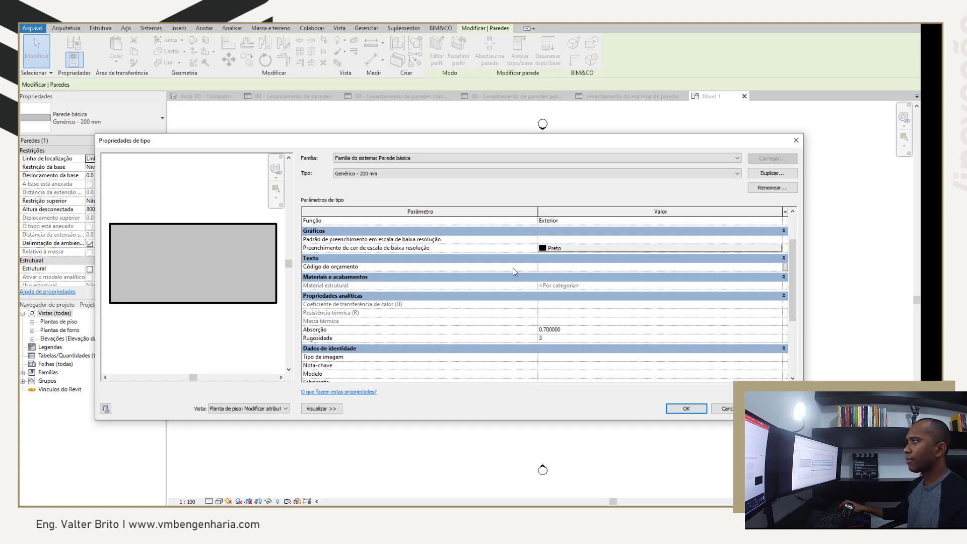
{"action": "left_click", "coordinate": [725, 408]}
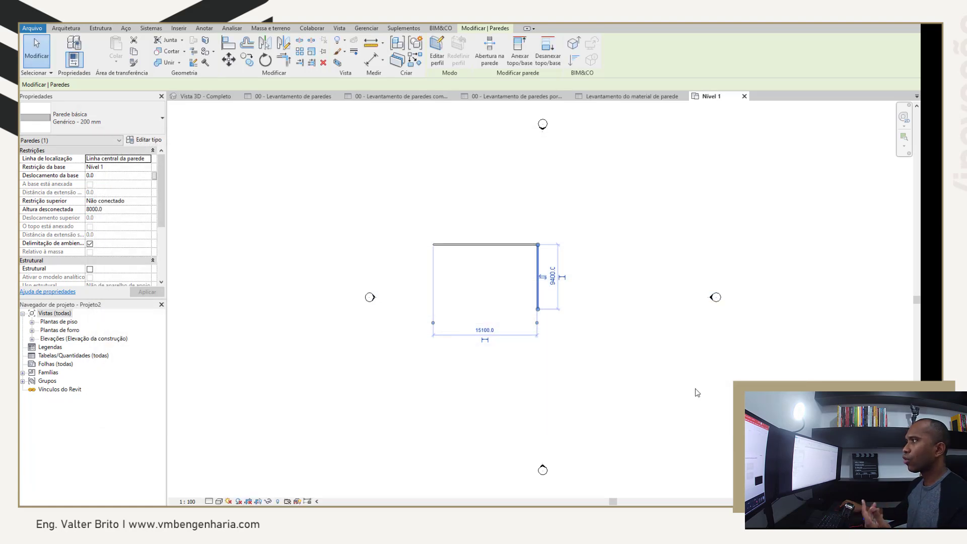
{"action": "left_click", "coordinate": [490, 269]}
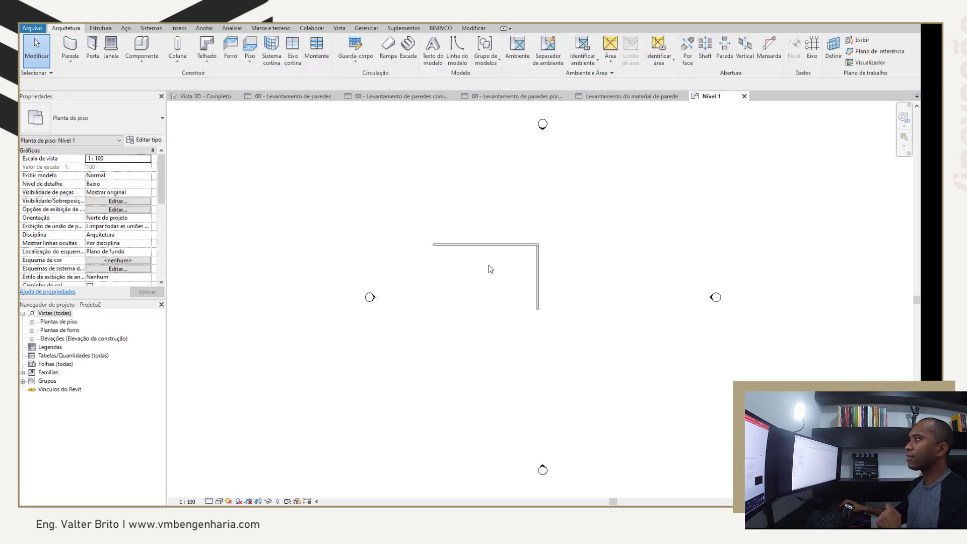
Step: Open the structural layer's material in the horizontal wall's type and find Concreto, Moldado in loco by searching for "concret"
{"action": "left_click", "coordinate": [504, 246]}
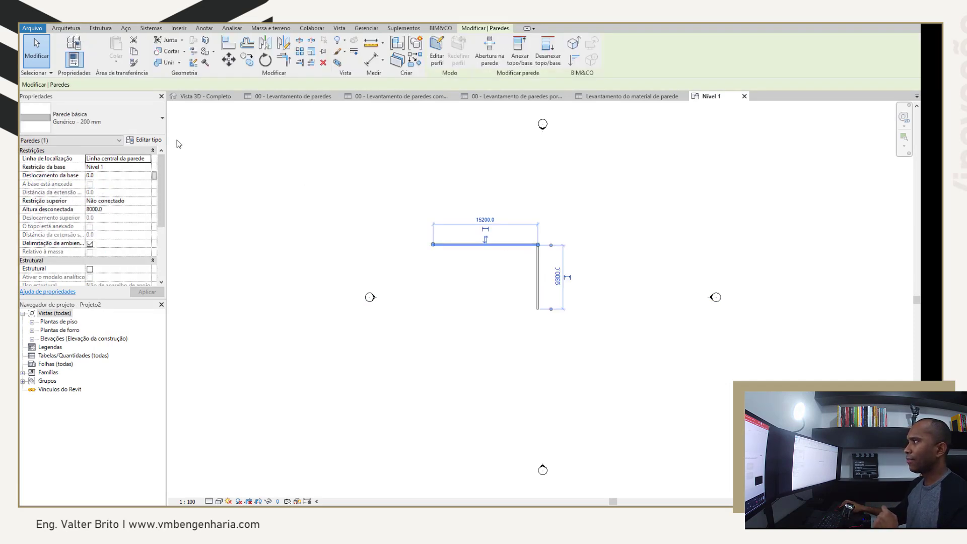
{"action": "left_click", "coordinate": [145, 141]}
{"action": "left_click", "coordinate": [703, 226]}
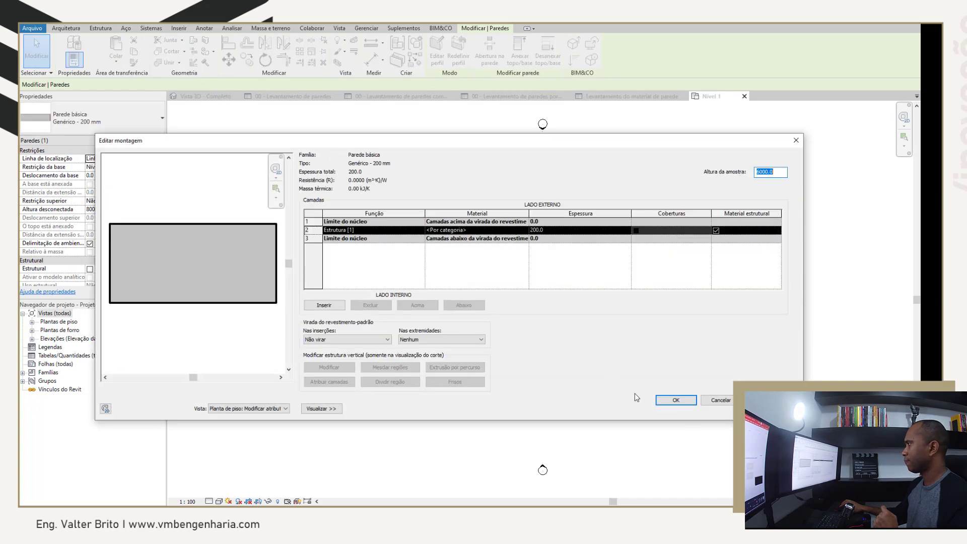
{"action": "left_click", "coordinate": [526, 233]}
{"action": "left_click", "coordinate": [526, 231]}
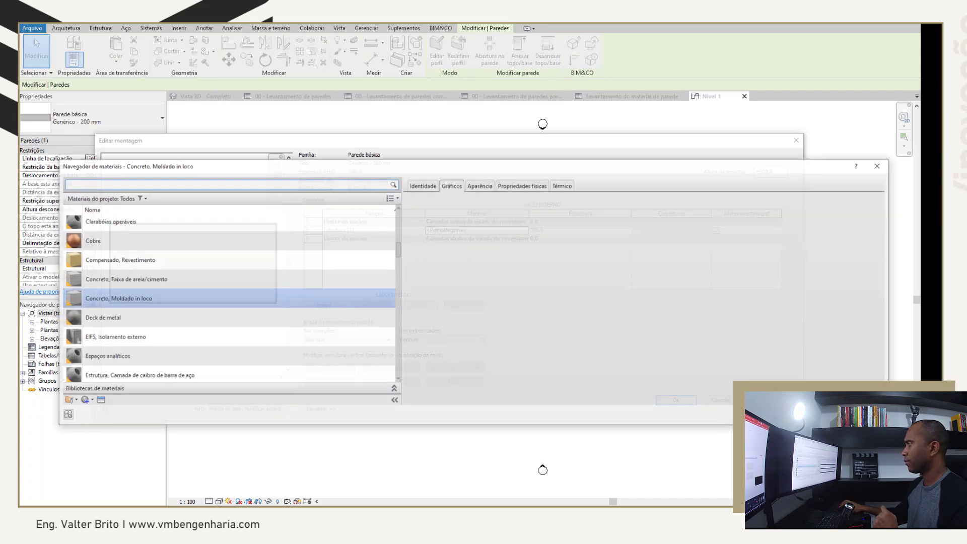
{"action": "left_click", "coordinate": [227, 185]}
{"action": "type", "text": "concret"}
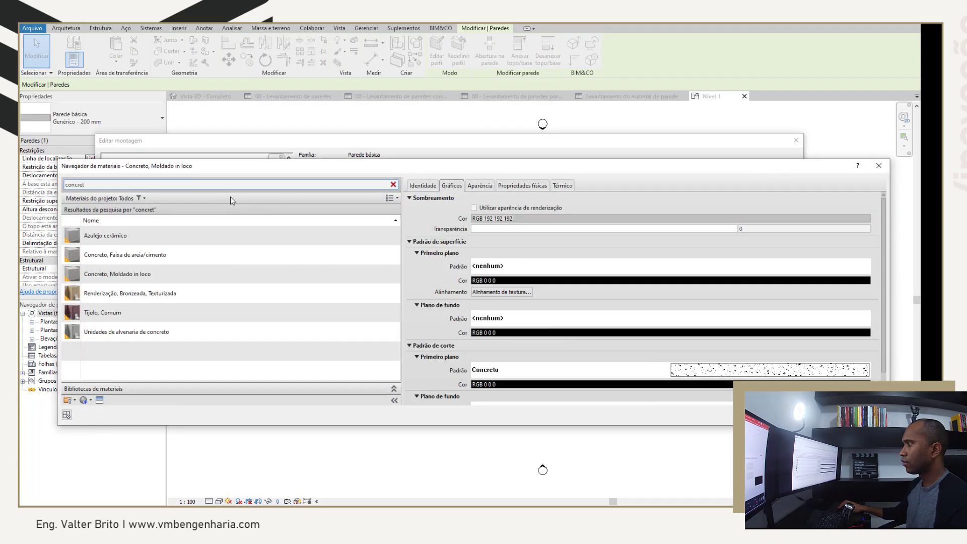
{"action": "left_click", "coordinate": [143, 273]}
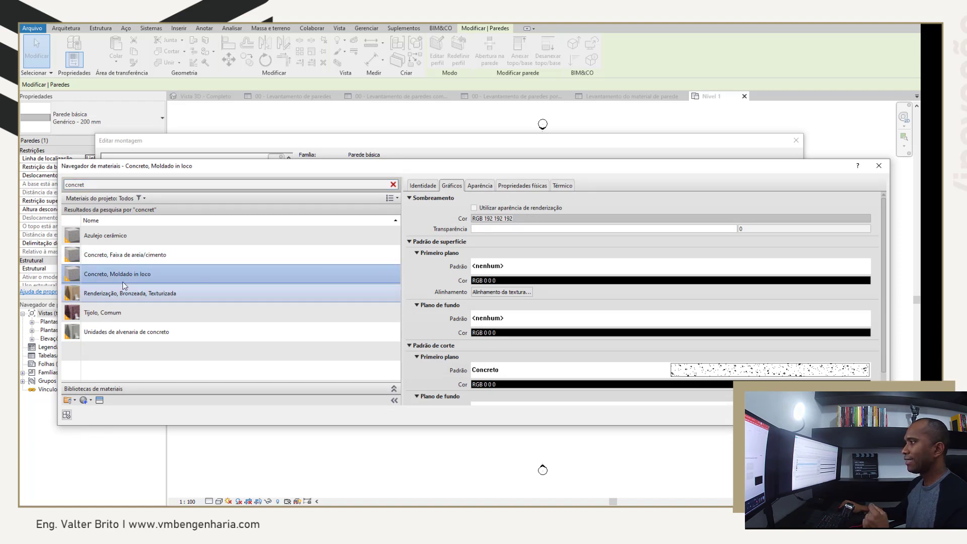
Step: Check the concrete material's identity data for a budget code field, leaving the material and wall type unedited
{"action": "left_click", "coordinate": [424, 186]}
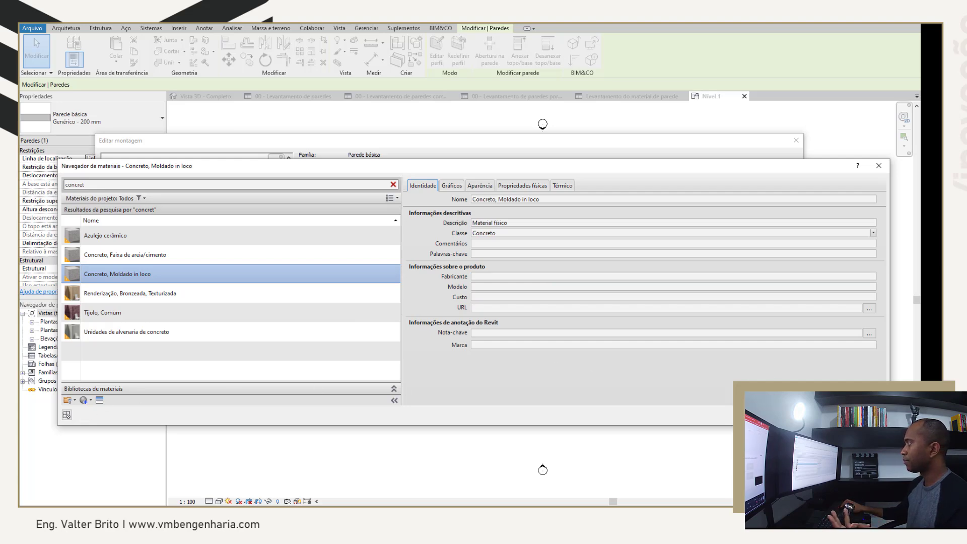
{"action": "left_click", "coordinate": [786, 415]}
{"action": "left_click", "coordinate": [708, 405]}
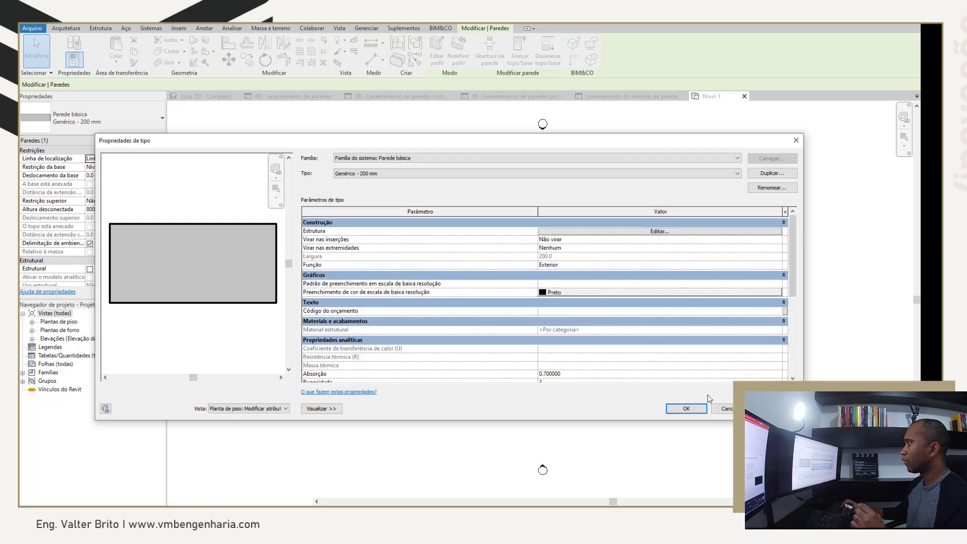
{"action": "left_click", "coordinate": [712, 407]}
{"action": "left_click", "coordinate": [505, 339]}
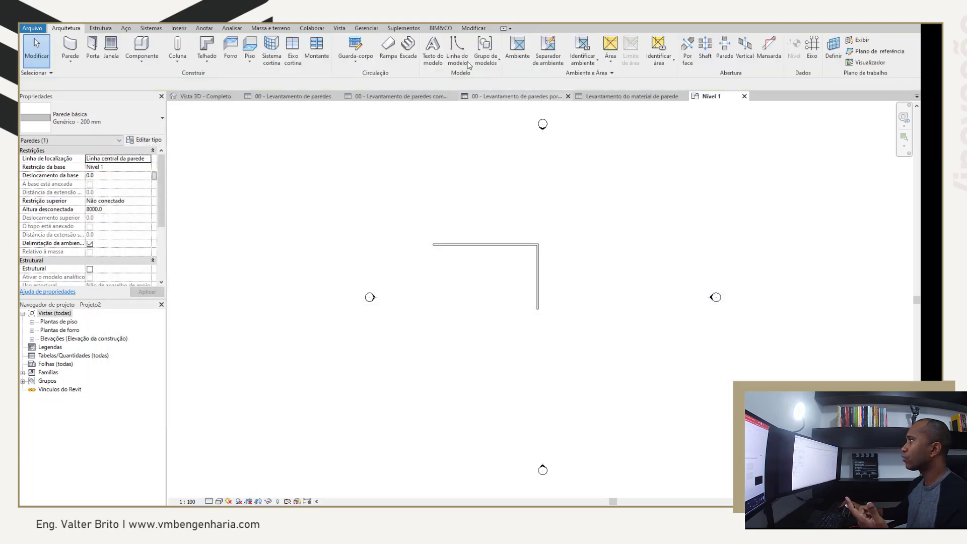
Step: Add a project parameter named Código do orçamento Mat with parameter type Texto
{"action": "left_click", "coordinate": [366, 29]}
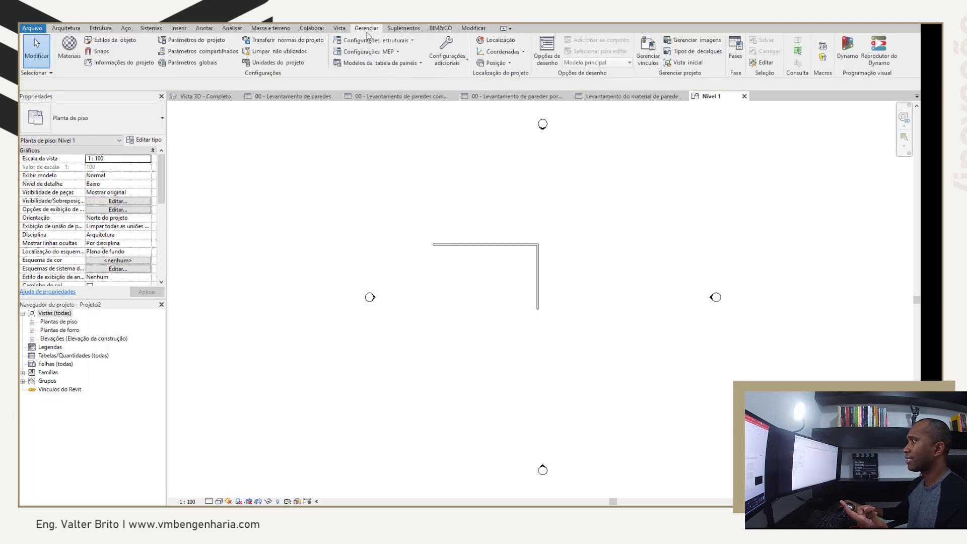
{"action": "left_click", "coordinate": [207, 42]}
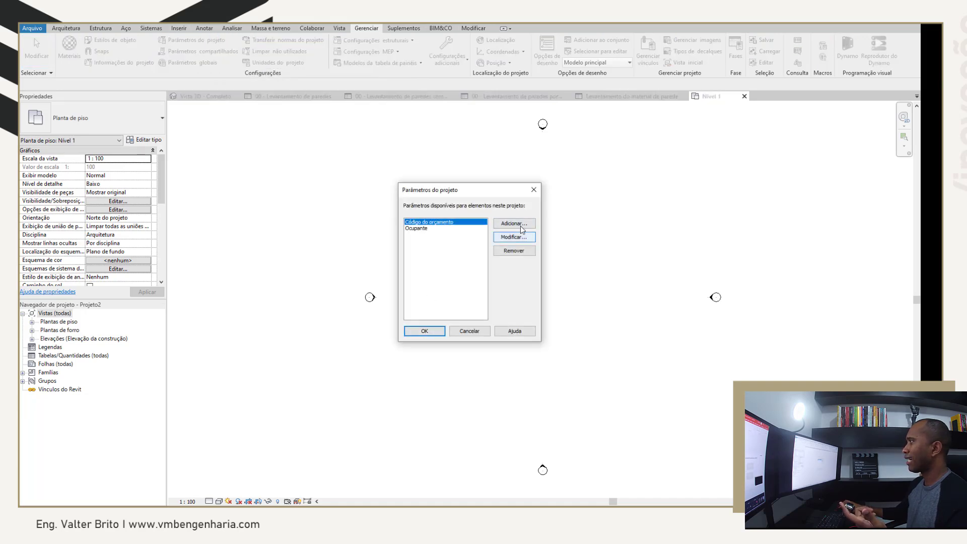
{"action": "left_click", "coordinate": [522, 229]}
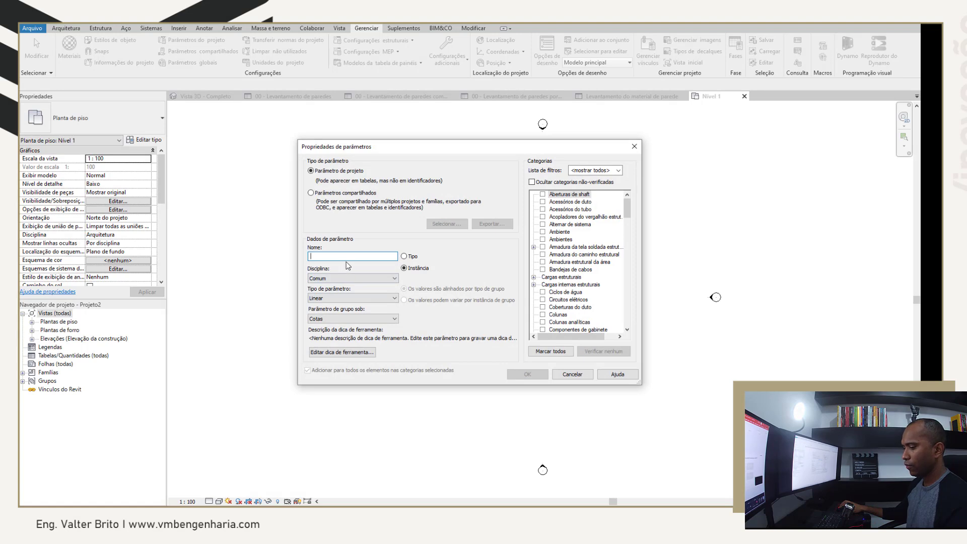
{"action": "key", "text": "ctrl+v"}
{"action": "type", "text": "Mat"}
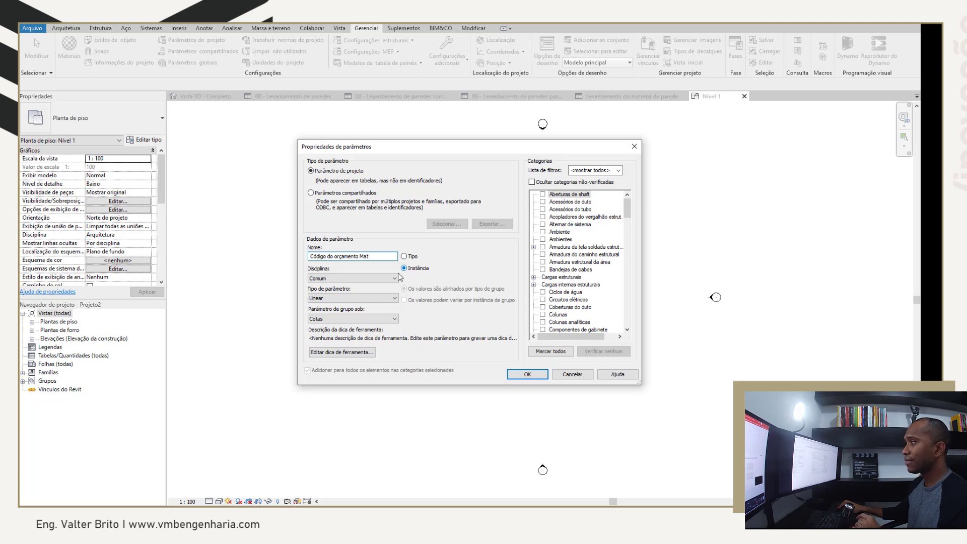
{"action": "left_click", "coordinate": [371, 298]}
{"action": "left_click", "coordinate": [371, 309]}
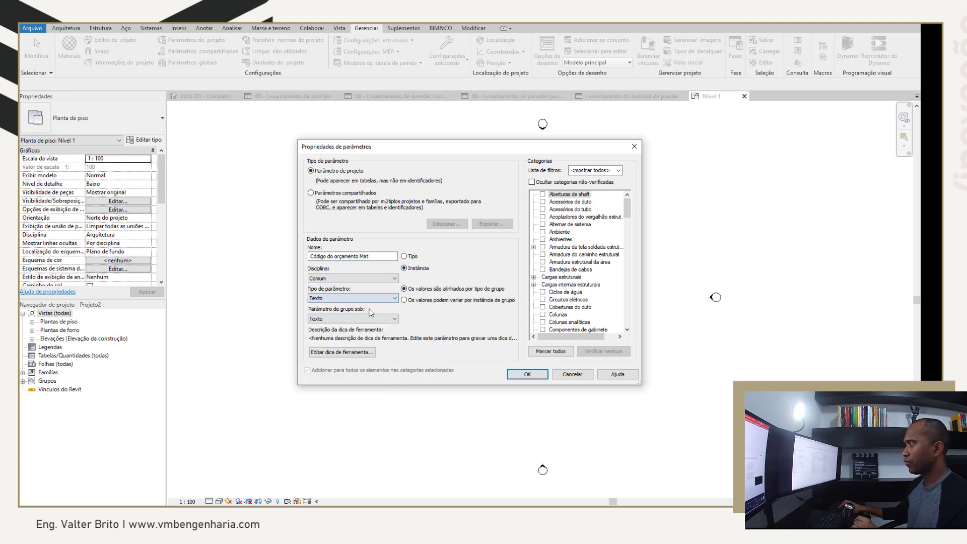
Step: Assign the new material budget code parameter to the Materiais category and save it to the project parameters
{"action": "left_click", "coordinate": [568, 248]}
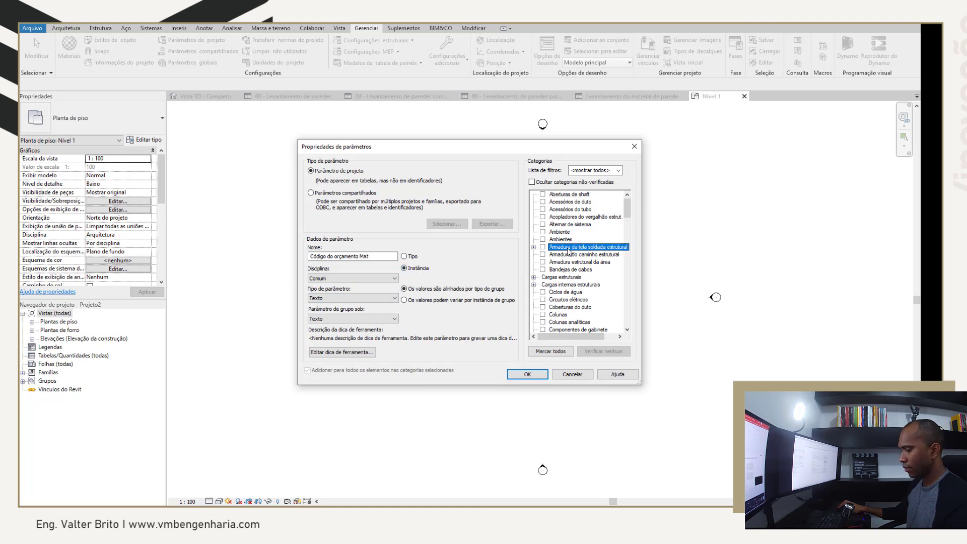
{"action": "key", "text": "m"}
{"action": "scroll", "coordinate": [566, 253], "scroll_direction": "down", "scroll_amount": 4}
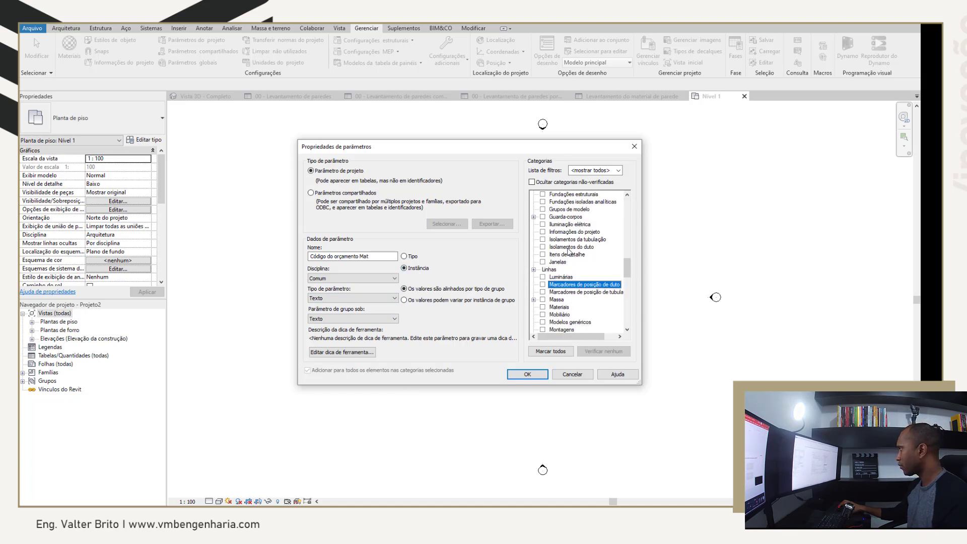
{"action": "scroll", "coordinate": [564, 293], "scroll_direction": "down", "scroll_amount": 2}
{"action": "left_click", "coordinate": [560, 293]}
{"action": "left_click", "coordinate": [543, 292]}
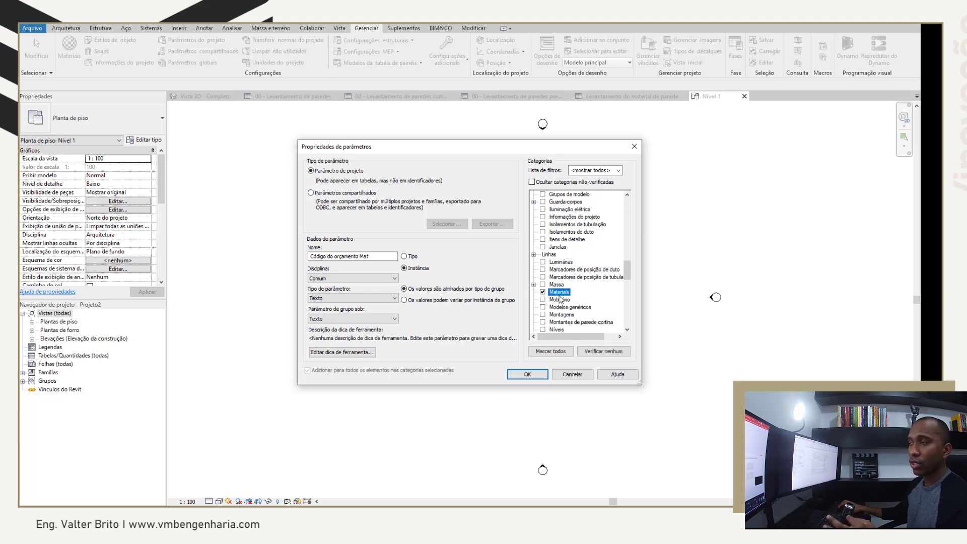
{"action": "left_click", "coordinate": [528, 374]}
{"action": "left_click", "coordinate": [425, 331]}
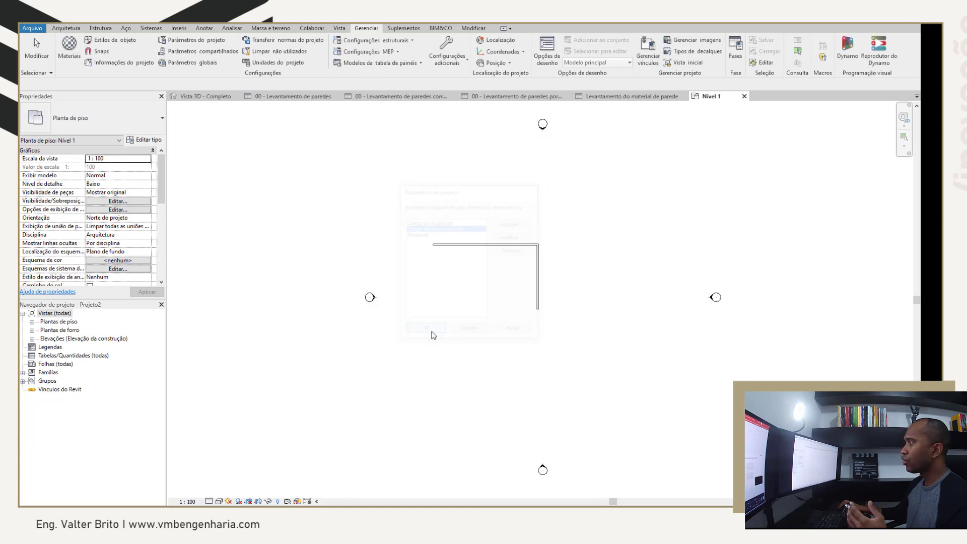
Step: Reopen the horizontal wall's layer material and select Concreto, Moldado in loco among the materials matching "concret"
{"action": "left_click", "coordinate": [479, 245]}
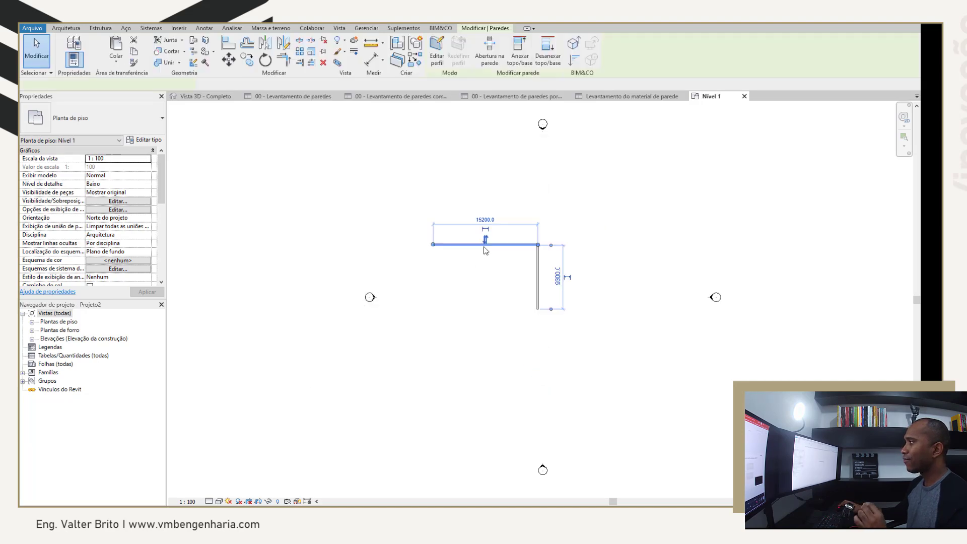
{"action": "left_click", "coordinate": [146, 139]}
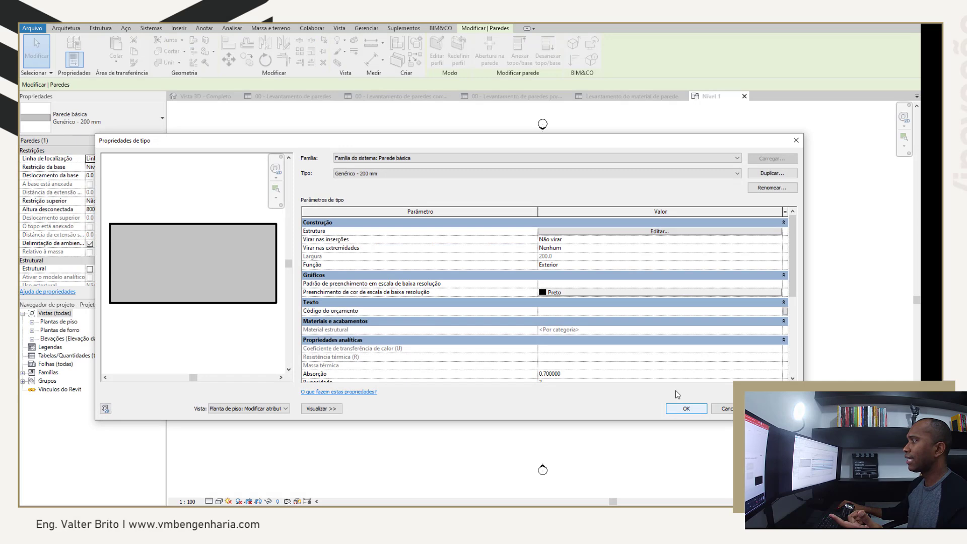
{"action": "left_click", "coordinate": [666, 231]}
{"action": "left_click", "coordinate": [503, 230]}
{"action": "left_click", "coordinate": [525, 231]}
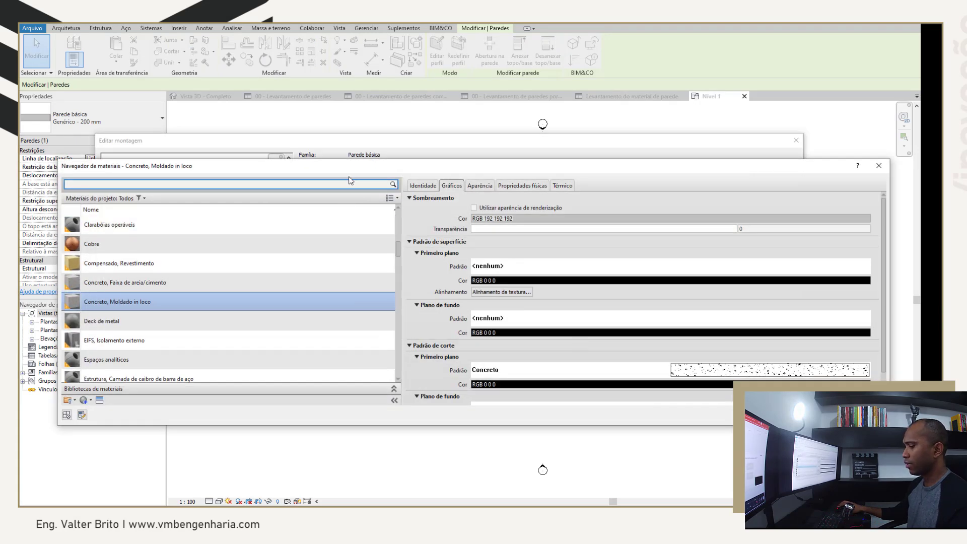
{"action": "left_click", "coordinate": [348, 181]}
{"action": "type", "text": "conc"}
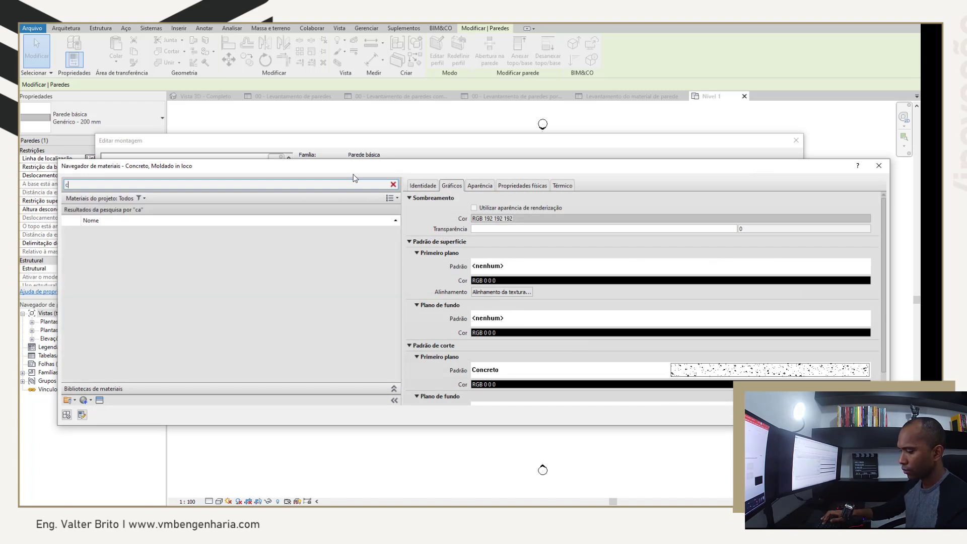
{"action": "type", "text": "ret"}
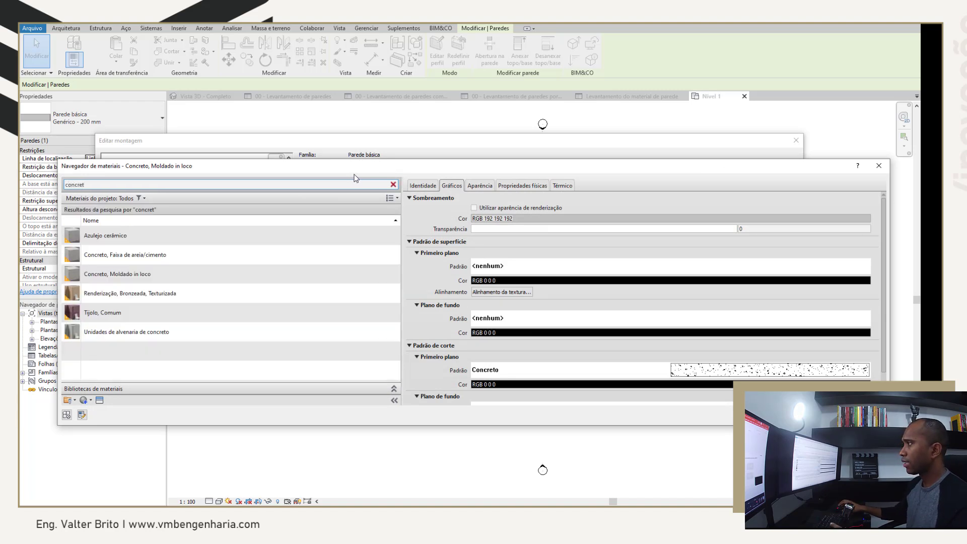
{"action": "left_click", "coordinate": [140, 276]}
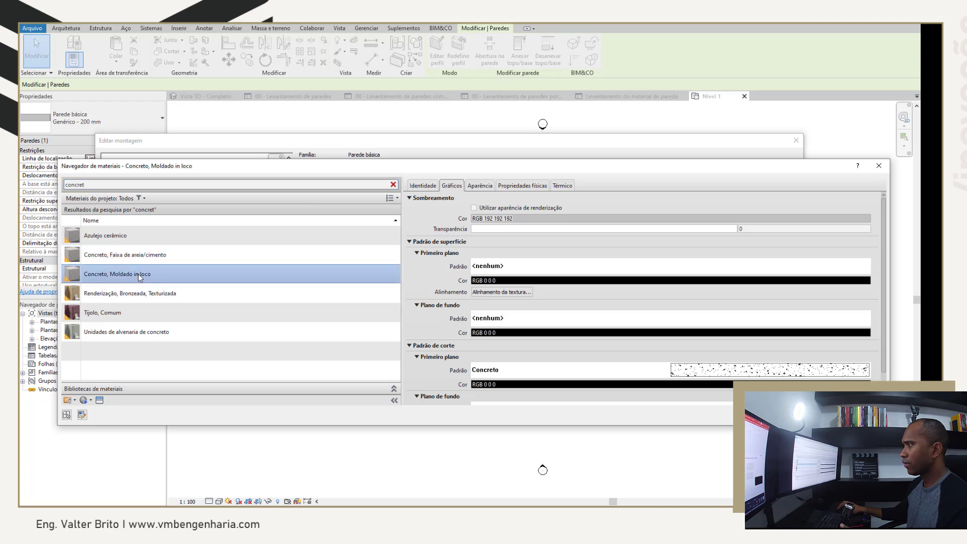
Step: Examine the concrete material's custom budget code parameter, leaving its value empty and the wall type unedited
{"action": "left_click", "coordinate": [82, 416]}
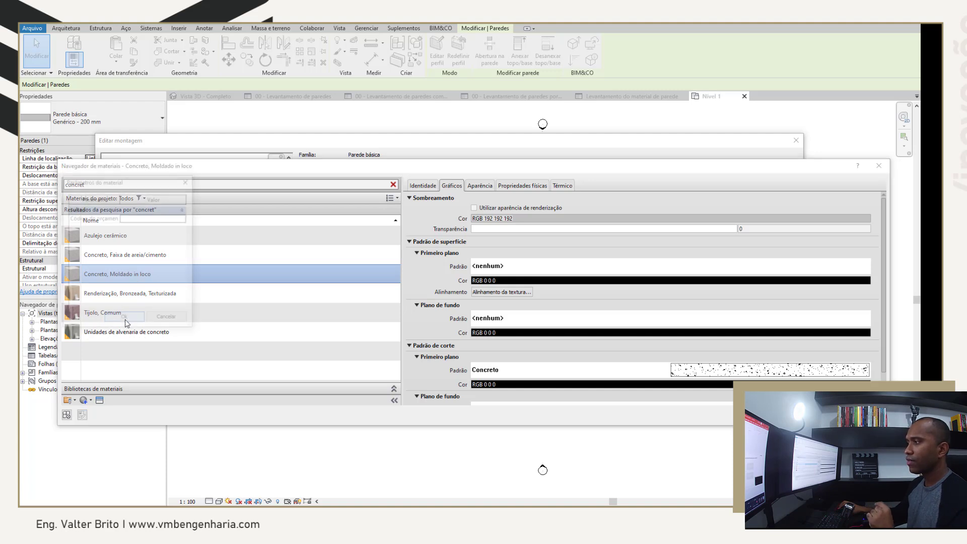
{"action": "left_click", "coordinate": [135, 217]}
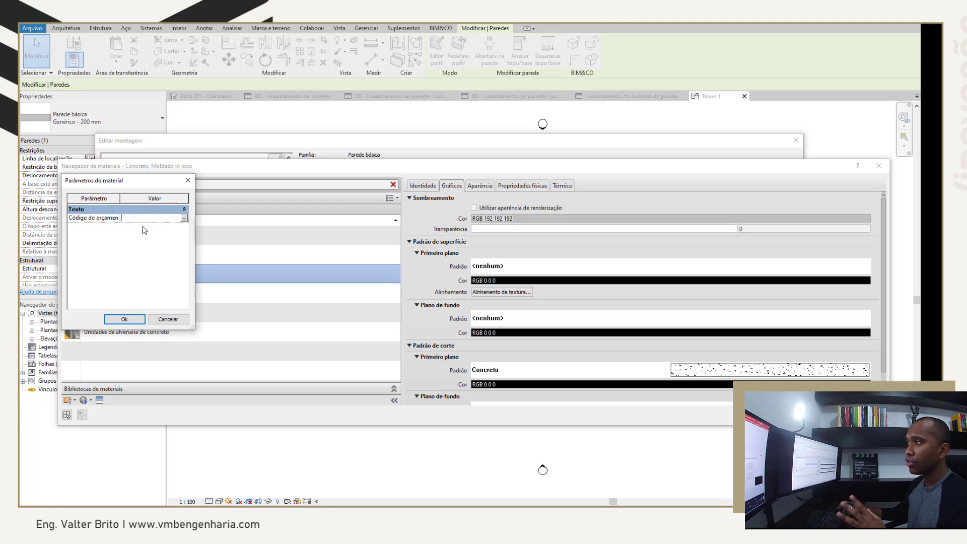
{"action": "left_click", "coordinate": [171, 319]}
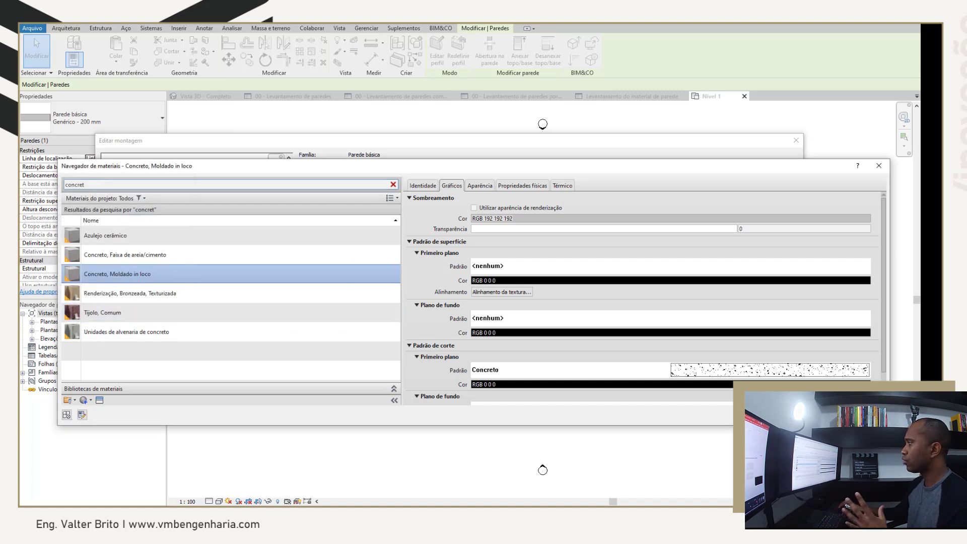
{"action": "key", "text": "Escape"}
{"action": "left_click", "coordinate": [725, 403]}
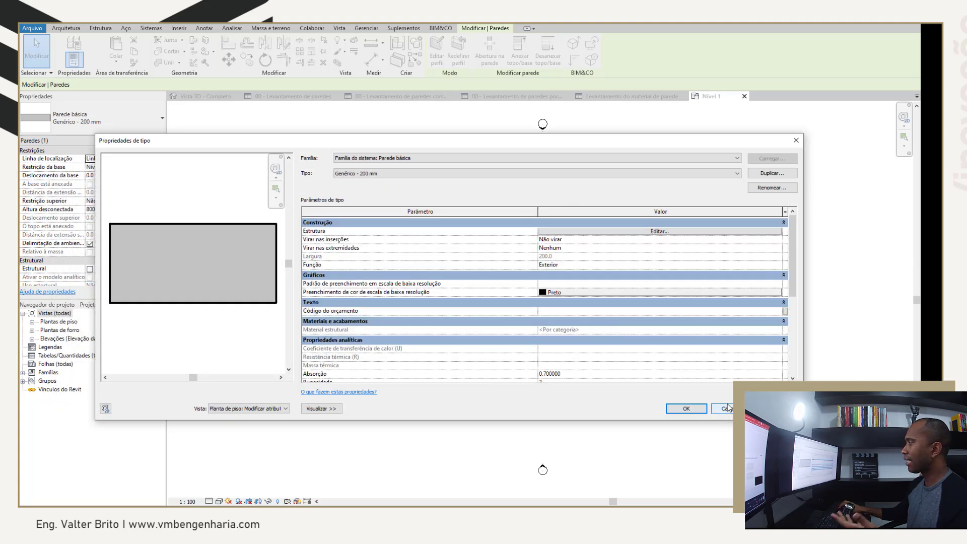
{"action": "left_click", "coordinate": [734, 409]}
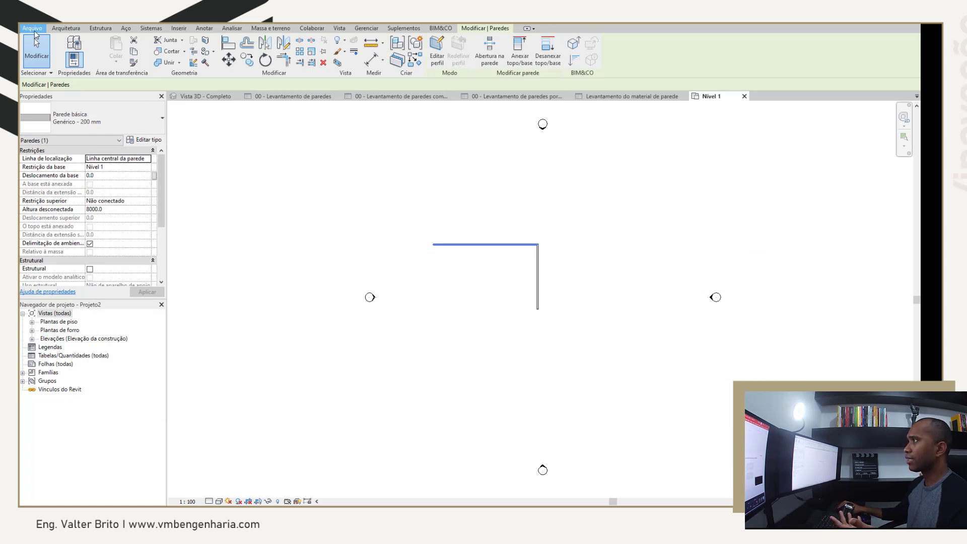
Step: Close Projeto2 without saving and open the 00 - Levantamento de paredes schedule in the ARQ - Youtube project
{"action": "left_click", "coordinate": [34, 30]}
{"action": "left_click", "coordinate": [59, 226]}
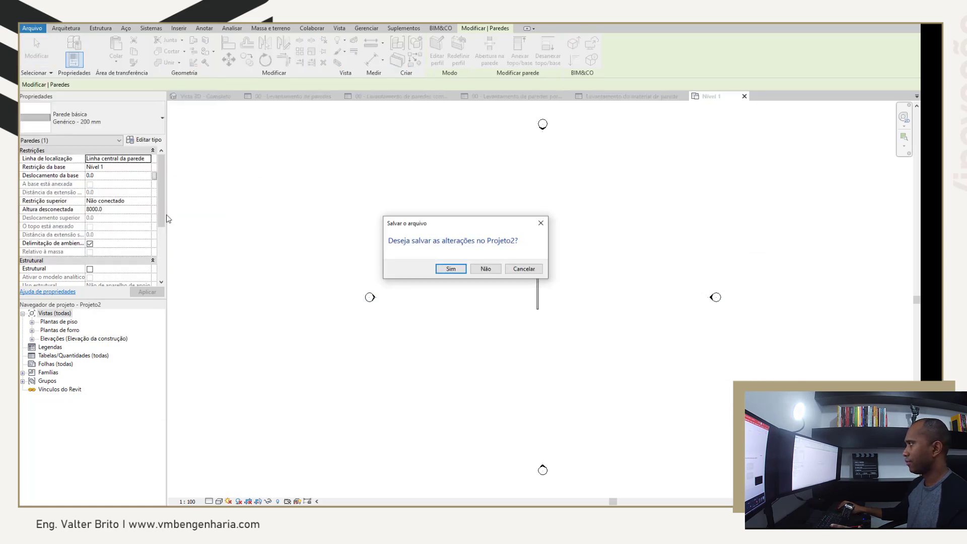
{"action": "left_click", "coordinate": [497, 275]}
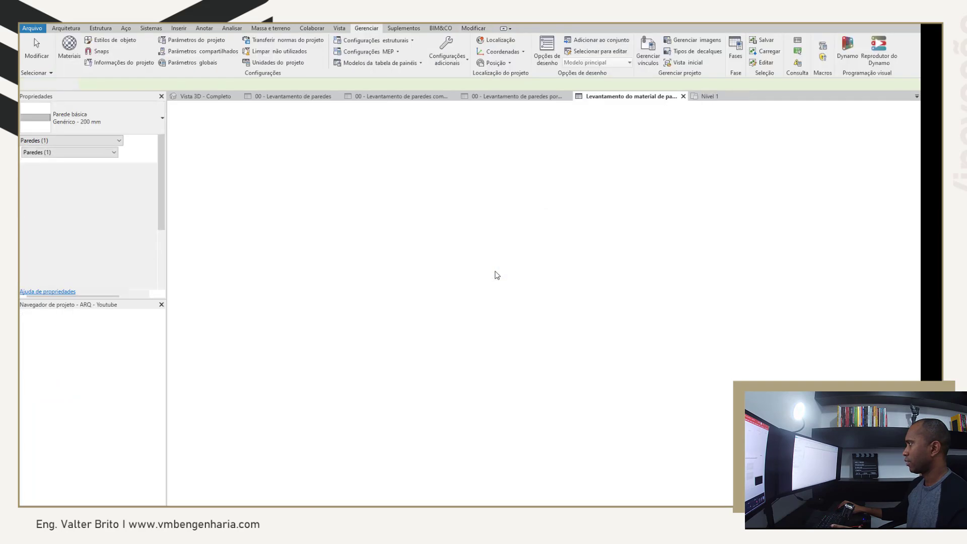
{"action": "left_click_drag", "start_coordinate": [162, 435], "coordinate": [168, 410]}
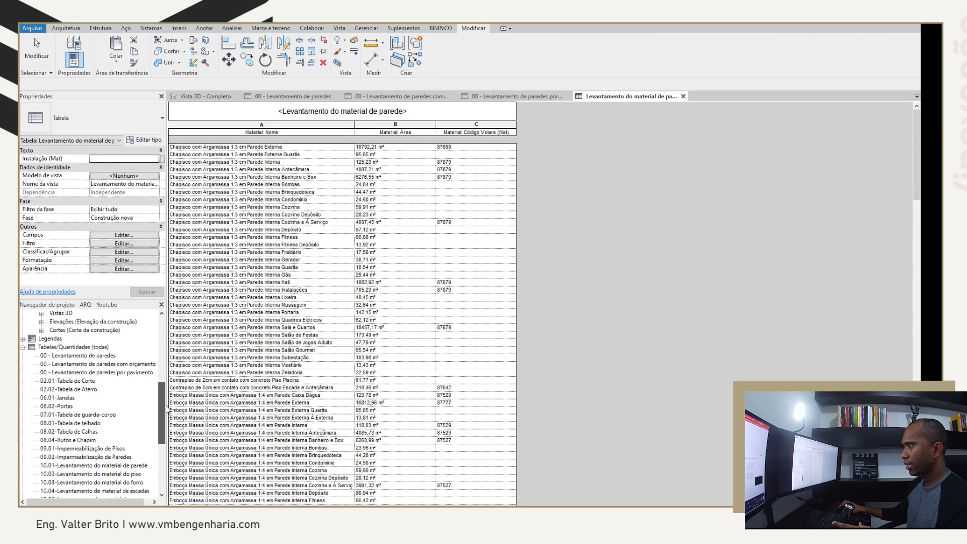
{"action": "double_click", "coordinate": [102, 356]}
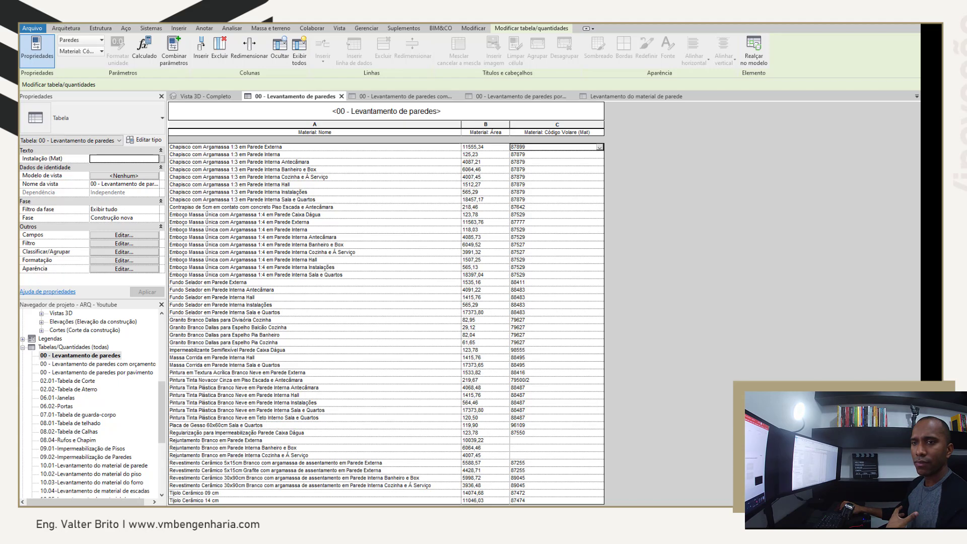
Step: Switch to the SINAPI cost base in Excel, filter it to the PINTURAS class, and select composition code 88411
{"action": "key", "text": "alt+Tab"}
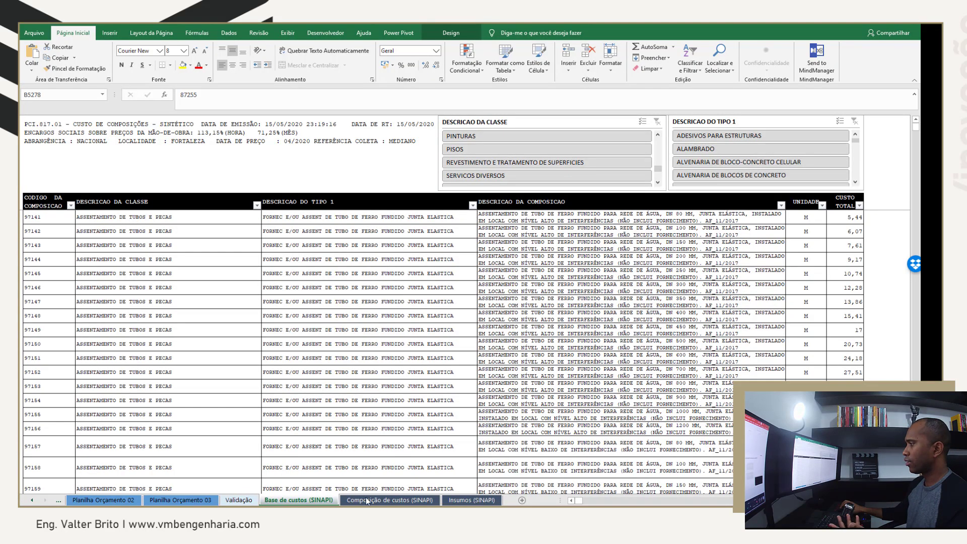
{"action": "left_click", "coordinate": [495, 136]}
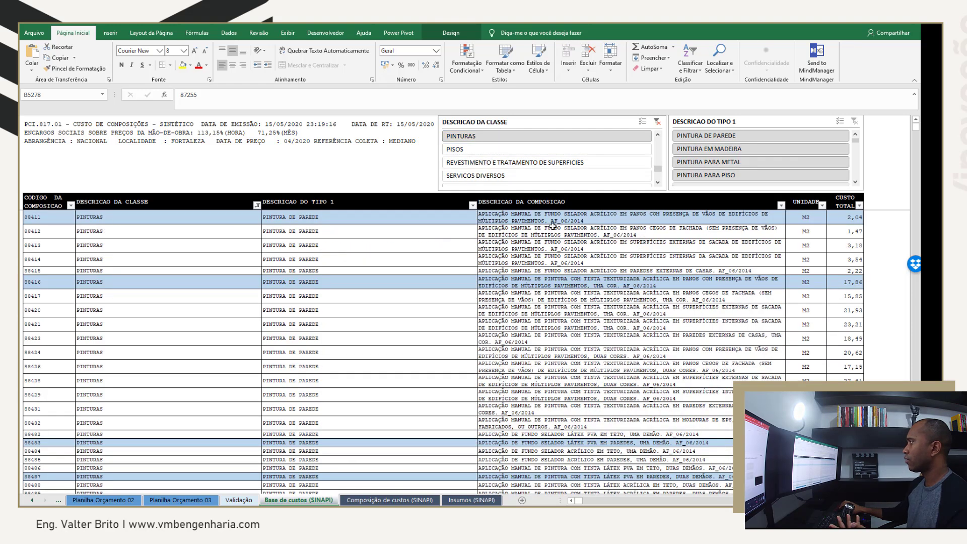
{"action": "left_click", "coordinate": [587, 216]}
{"action": "left_click", "coordinate": [47, 218]}
{"action": "double_click", "coordinate": [197, 93]}
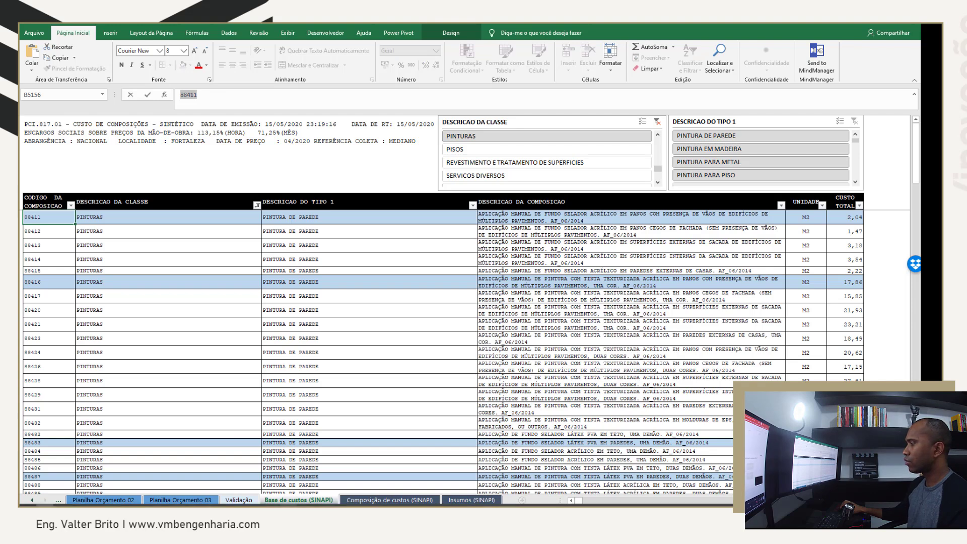
Step: Return to Revit, check the Fundo Selador em Parede Interna Antecâmara code, and open the 00 - Levantamento de paredes com orçamento schedule
{"action": "key", "text": "alt+Tab"}
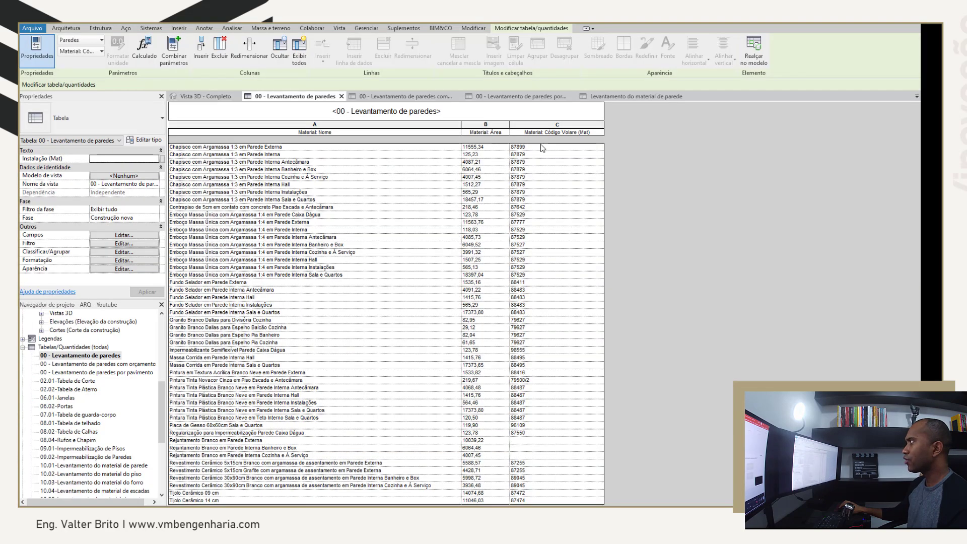
{"action": "left_click", "coordinate": [526, 290]}
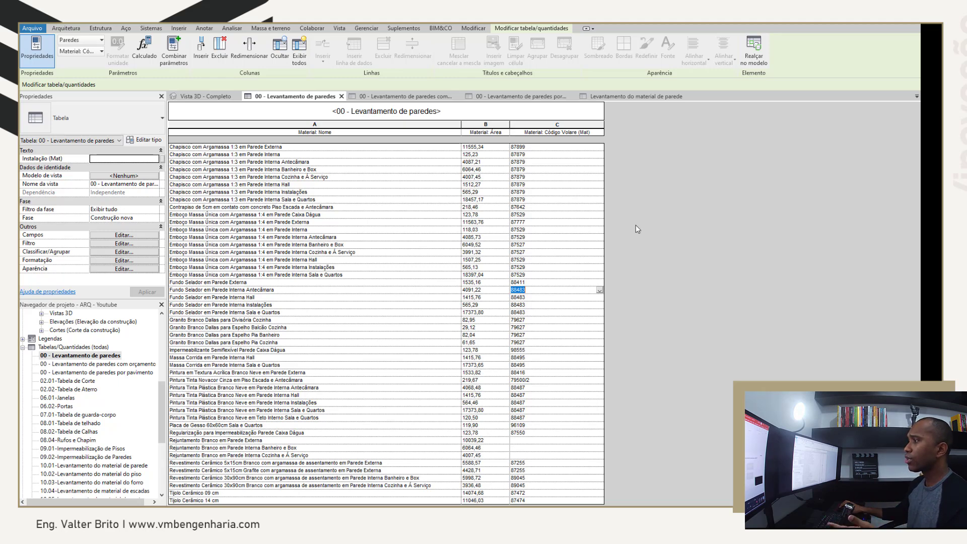
{"action": "double_click", "coordinate": [103, 365]}
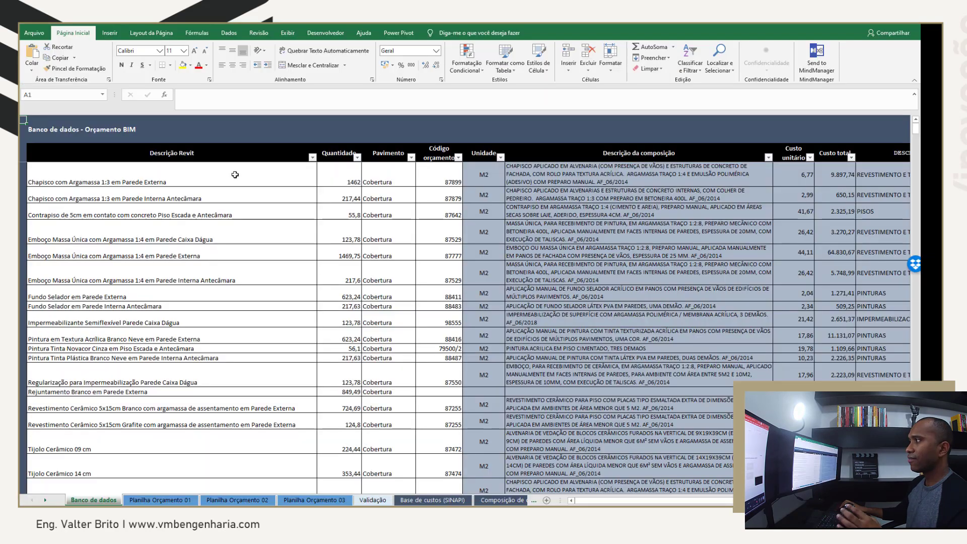
Step: Examine the filled Banco de dados sheet's Revit description, quantity, floor and budget code columns, and minimize Excel
{"action": "left_click_drag", "start_coordinate": [235, 175], "coordinate": [432, 401]}
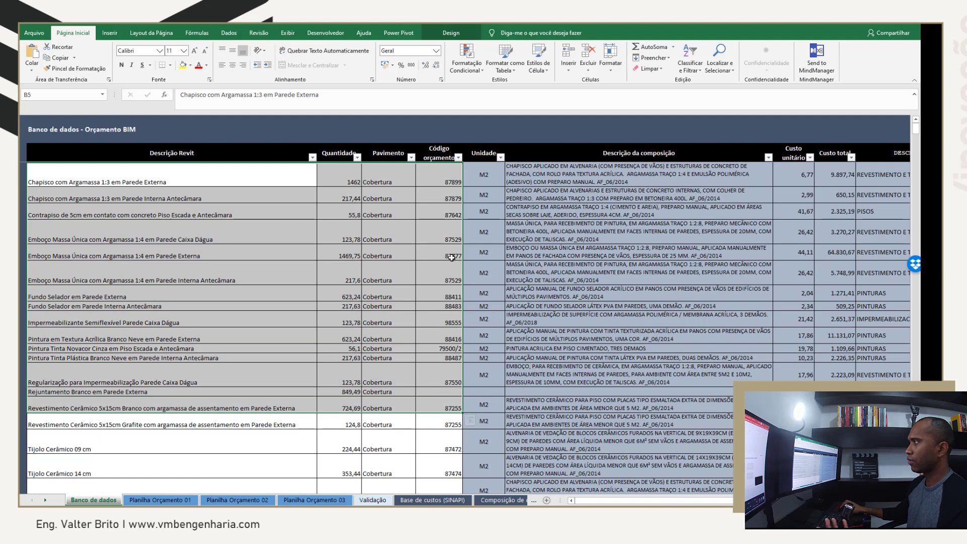
{"action": "left_click", "coordinate": [443, 177]}
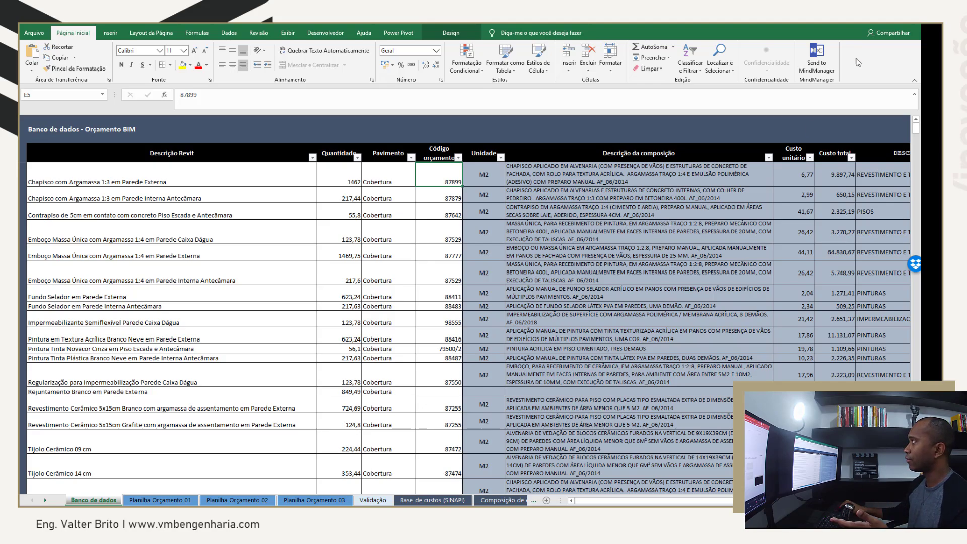
{"action": "left_click", "coordinate": [866, 24]}
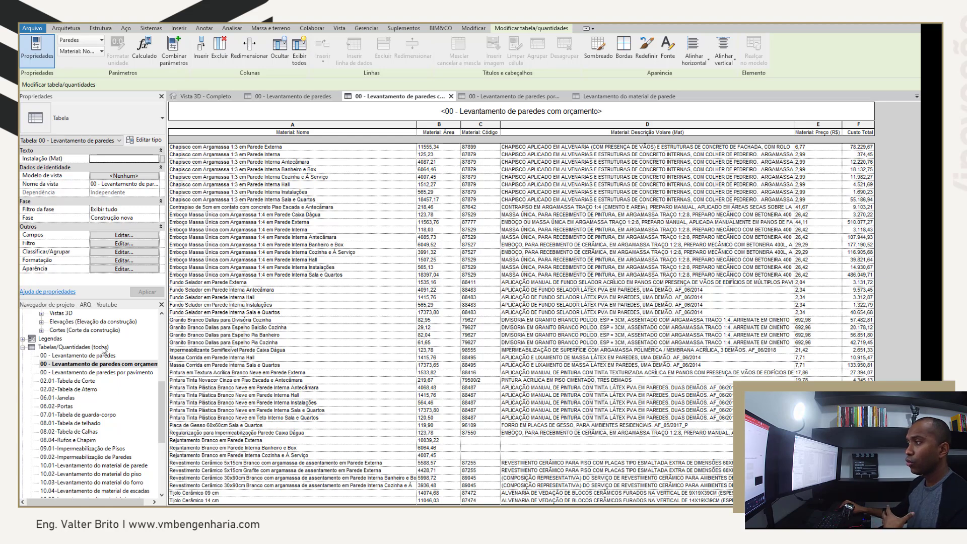
Step: Open the 00 - Levantamento de paredes por pavimento schedule and review its Pavimento (Mat) field and sorting settings without editing them
{"action": "double_click", "coordinate": [83, 355]}
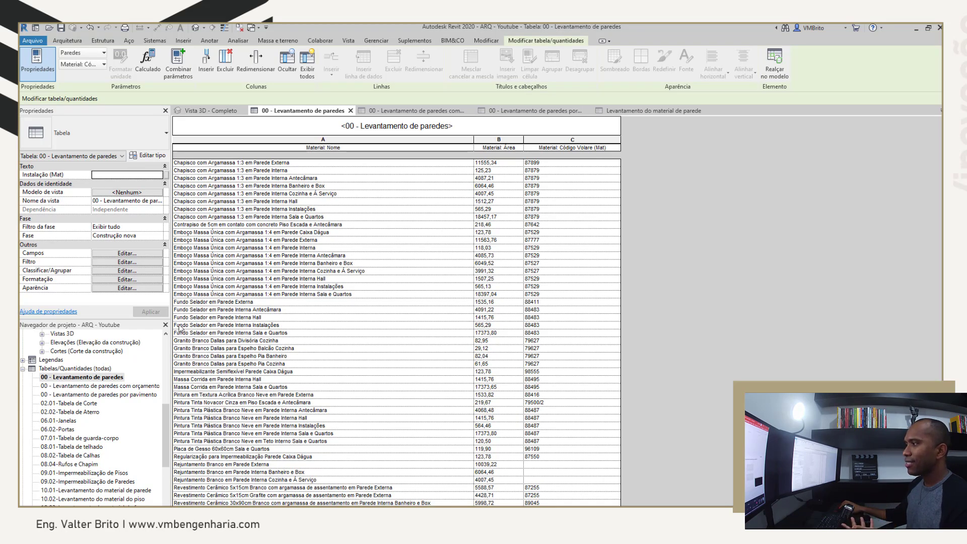
{"action": "double_click", "coordinate": [105, 399]}
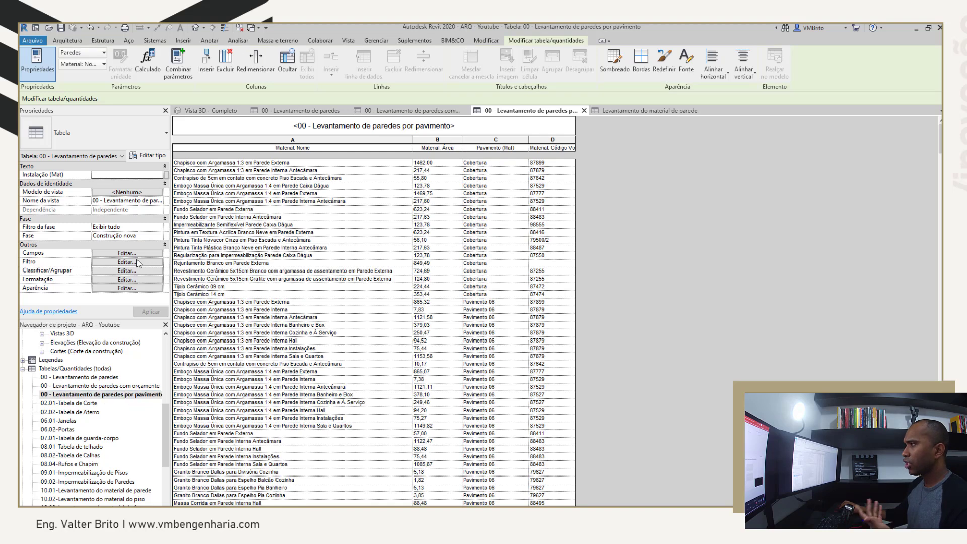
{"action": "left_click", "coordinate": [127, 253]}
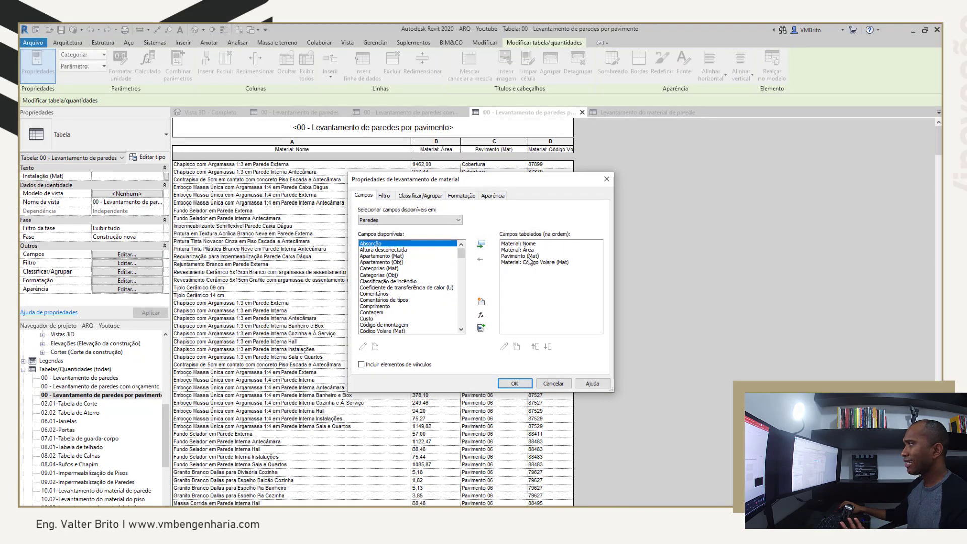
{"action": "left_click", "coordinate": [517, 254]}
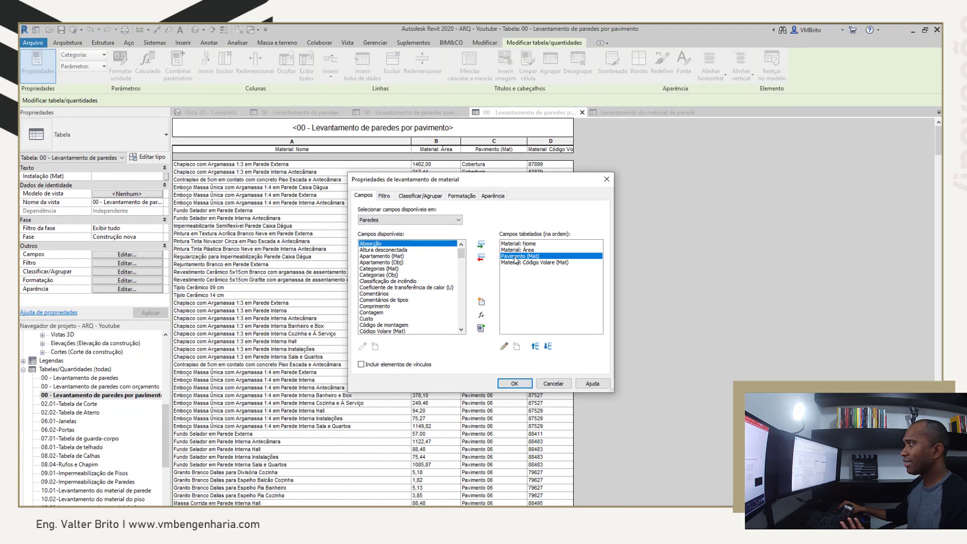
{"action": "left_click", "coordinate": [427, 197]}
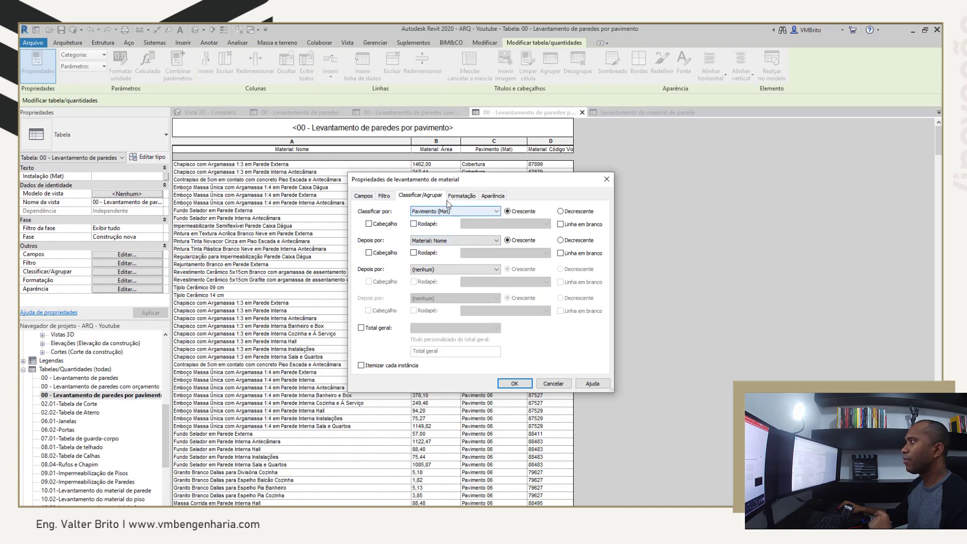
{"action": "left_click", "coordinate": [553, 383]}
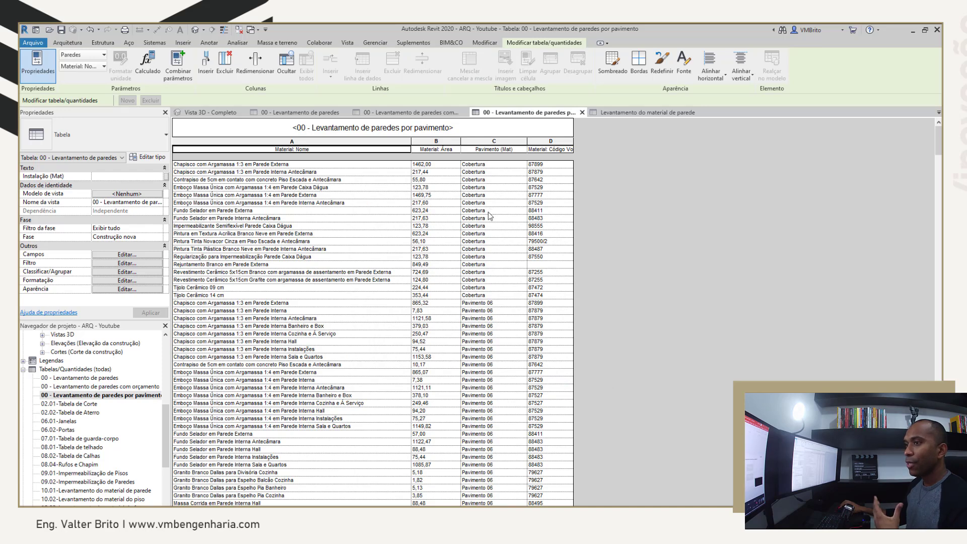
Step: Export the schedule as 00 - Levantamento de paredes por pavimento.txt, replacing the existing file, with tab delimiters and without saving the project
{"action": "left_click", "coordinate": [33, 43]}
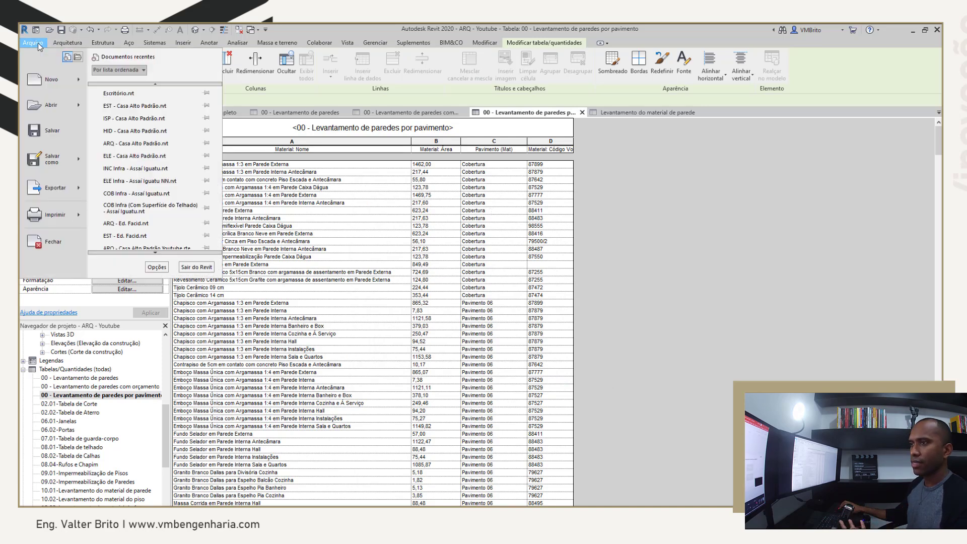
{"action": "mouse_move", "coordinate": [62, 191]}
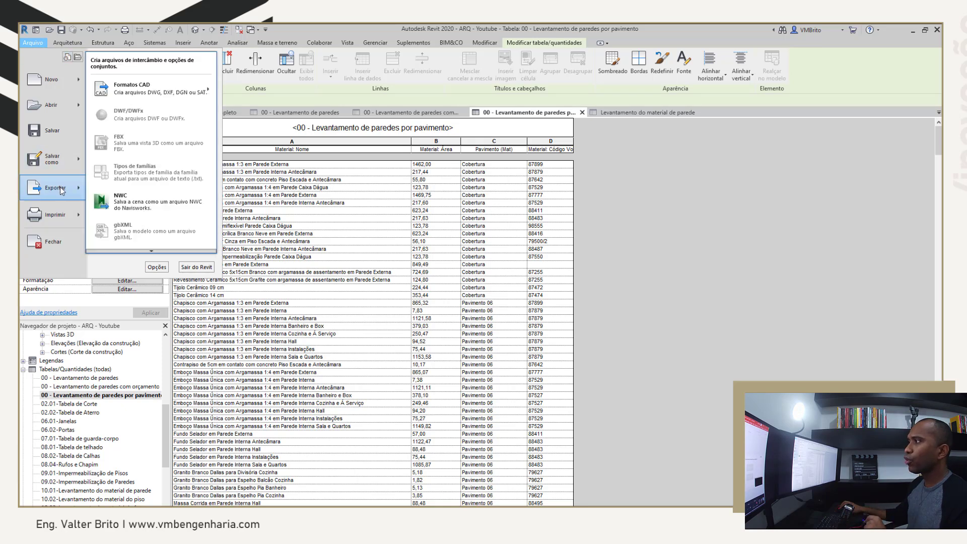
{"action": "left_click", "coordinate": [151, 251]}
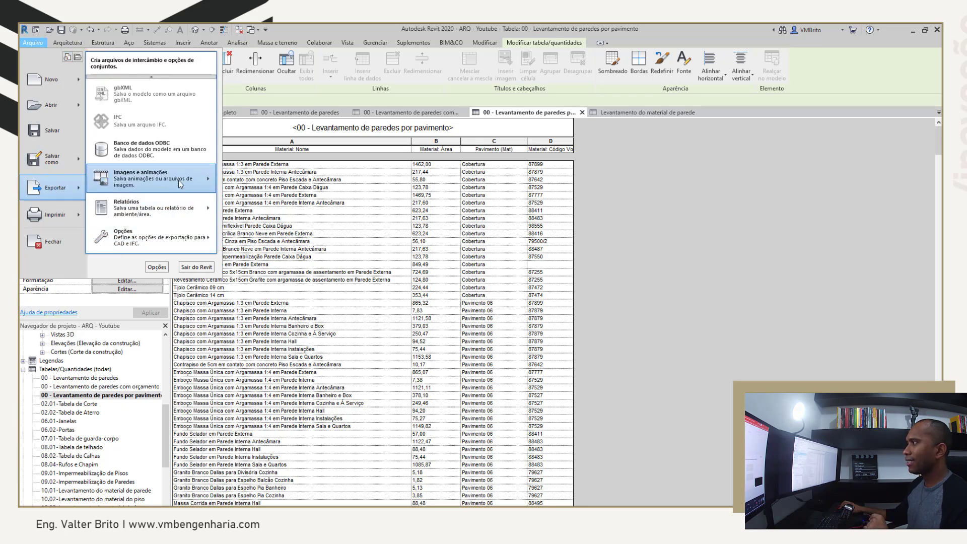
{"action": "mouse_move", "coordinate": [165, 214]}
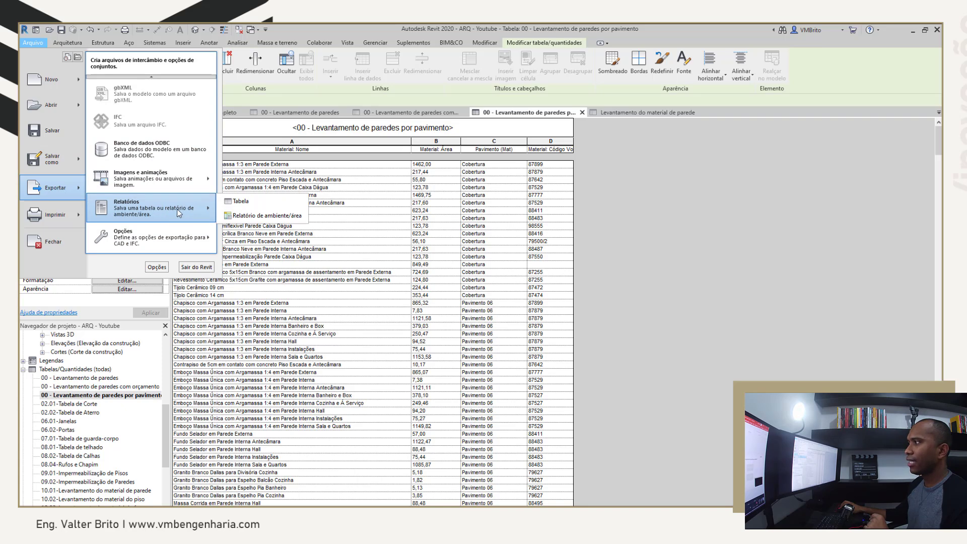
{"action": "left_click", "coordinate": [260, 202]}
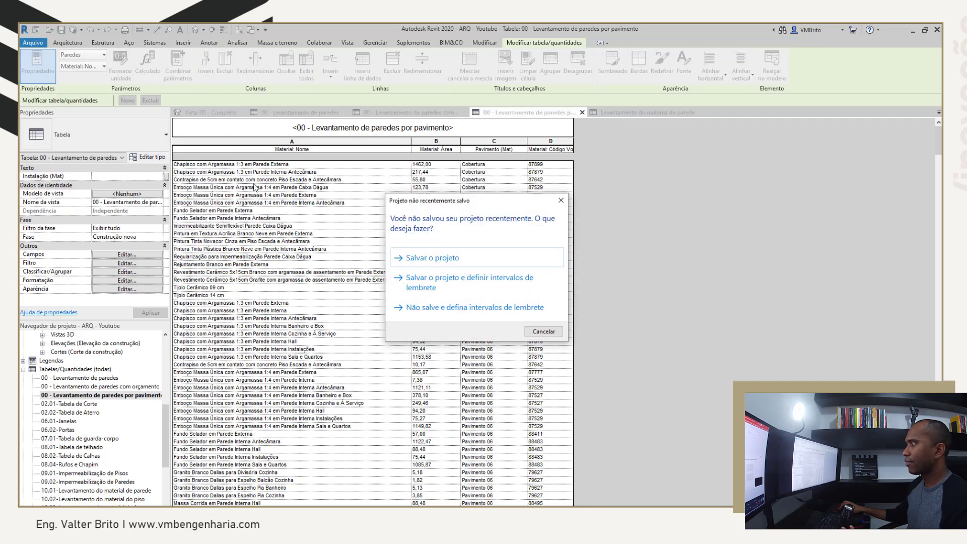
{"action": "left_click", "coordinate": [559, 334]}
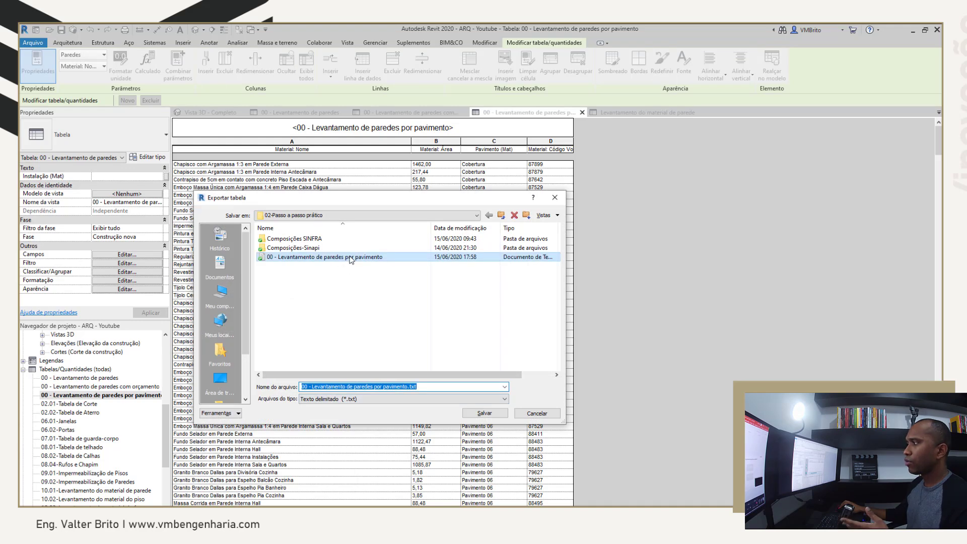
{"action": "left_click", "coordinate": [487, 416]}
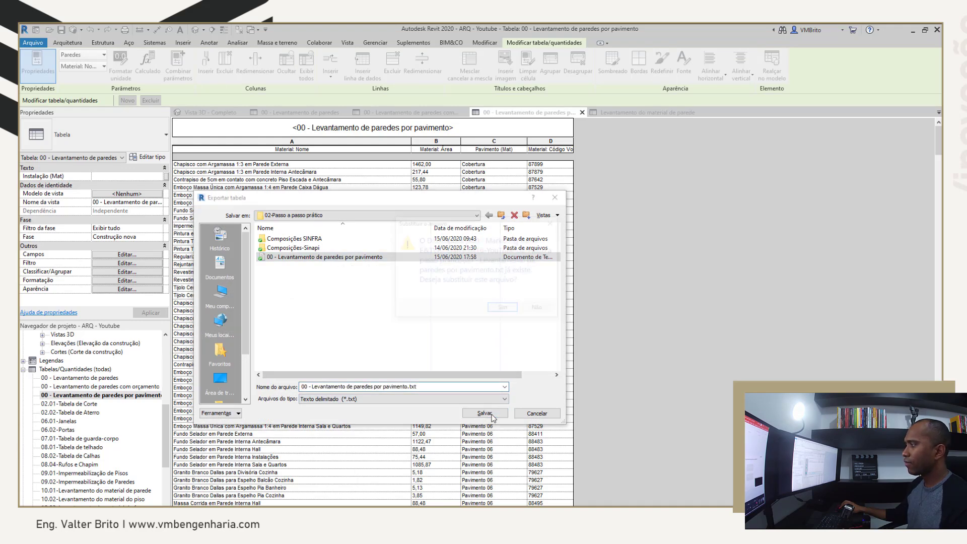
{"action": "left_click", "coordinate": [508, 311]}
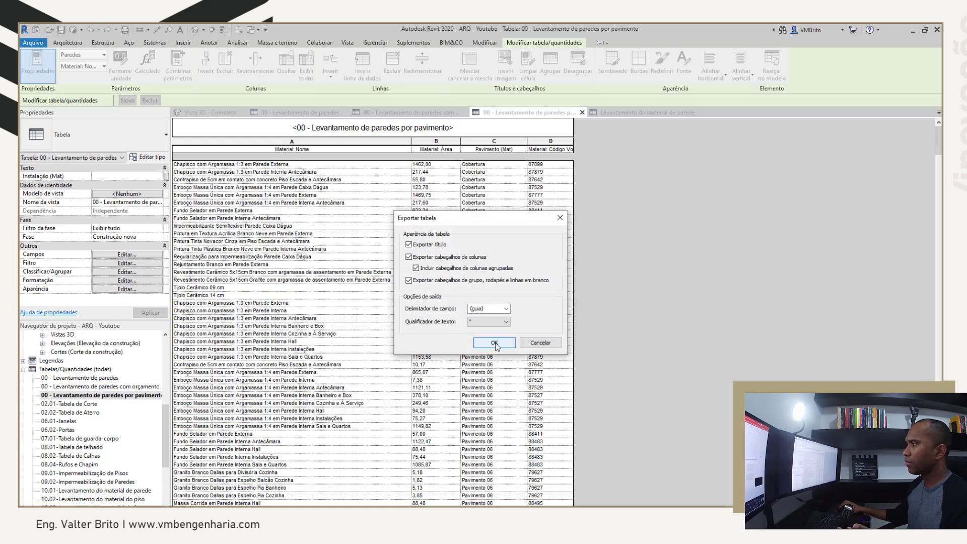
{"action": "left_click", "coordinate": [500, 347]}
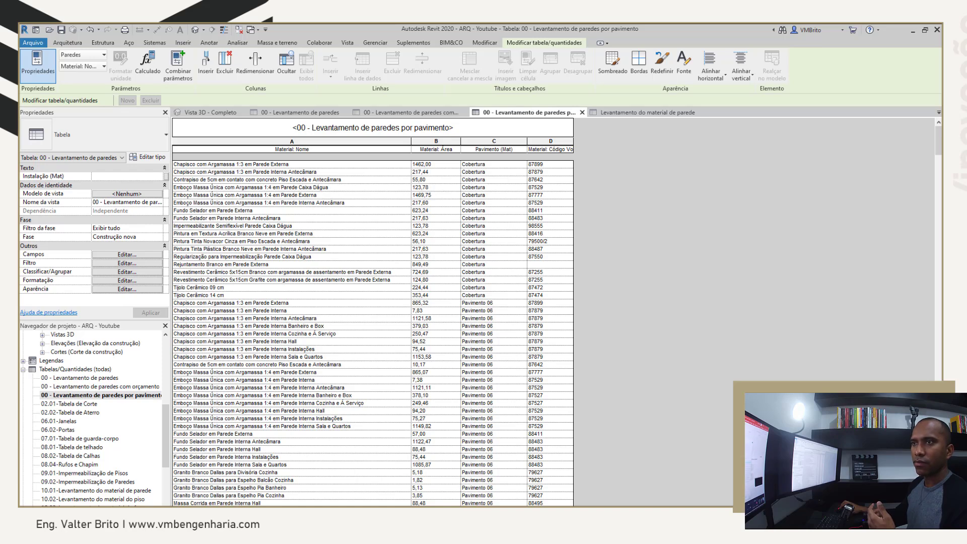
Step: Locate the exported wall takeoff text file in the 02-Passo a passo prático folder
{"action": "left_click_drag", "start_coordinate": [21, 206], "coordinate": [299, 155]}
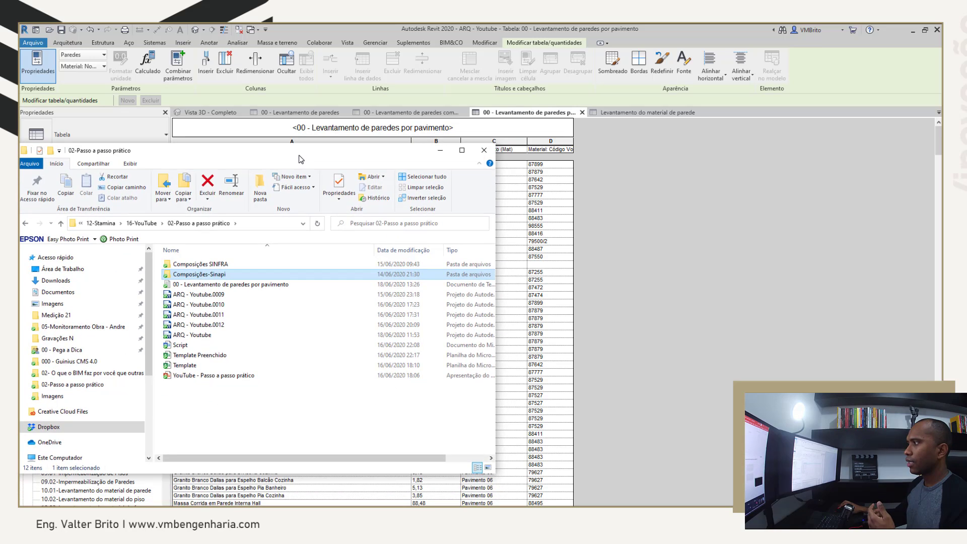
{"action": "left_click", "coordinate": [223, 285]}
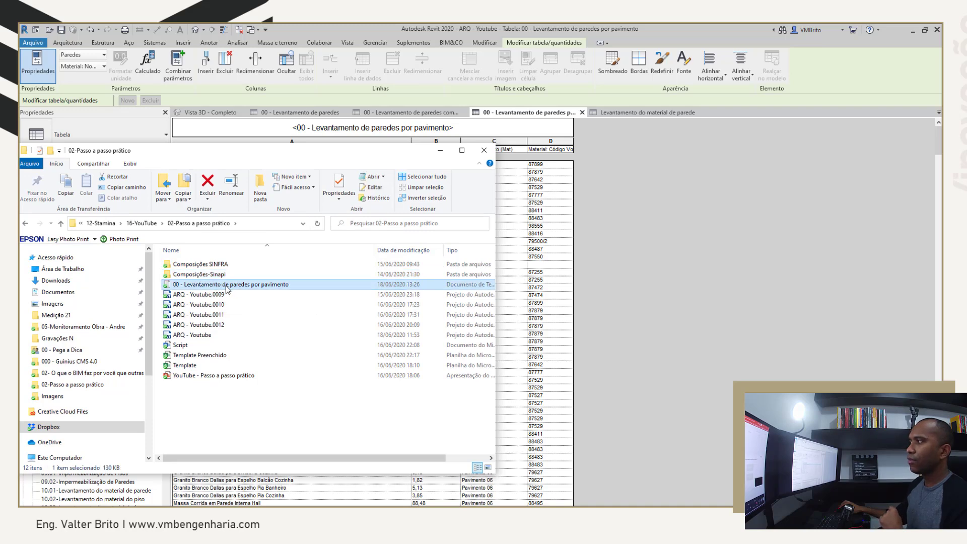
{"action": "left_click_drag", "start_coordinate": [301, 156], "coordinate": [20, 182]}
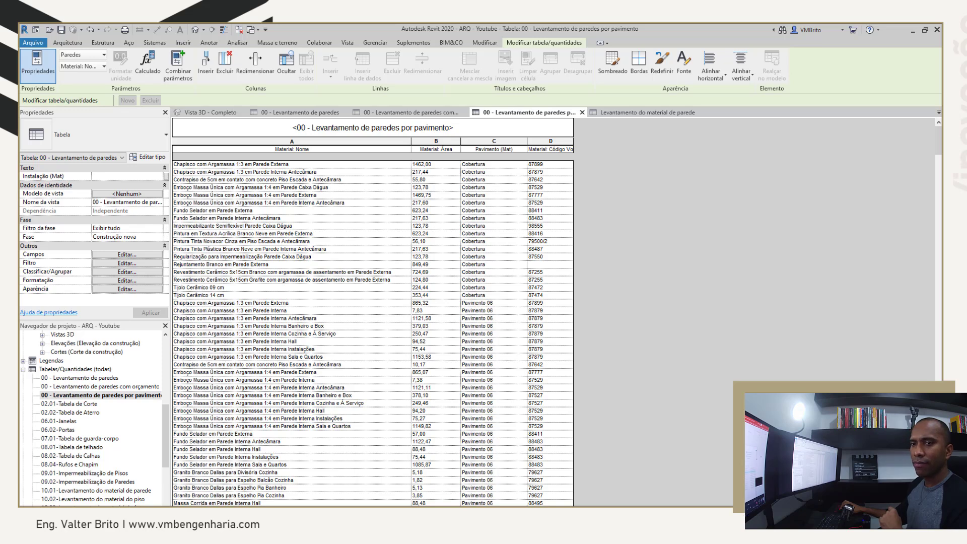
Step: Switch to the empty Template workbook in Excel and look through its Banco de dados and Planilha Orçamento sheets
{"action": "key", "text": "alt+Tab"}
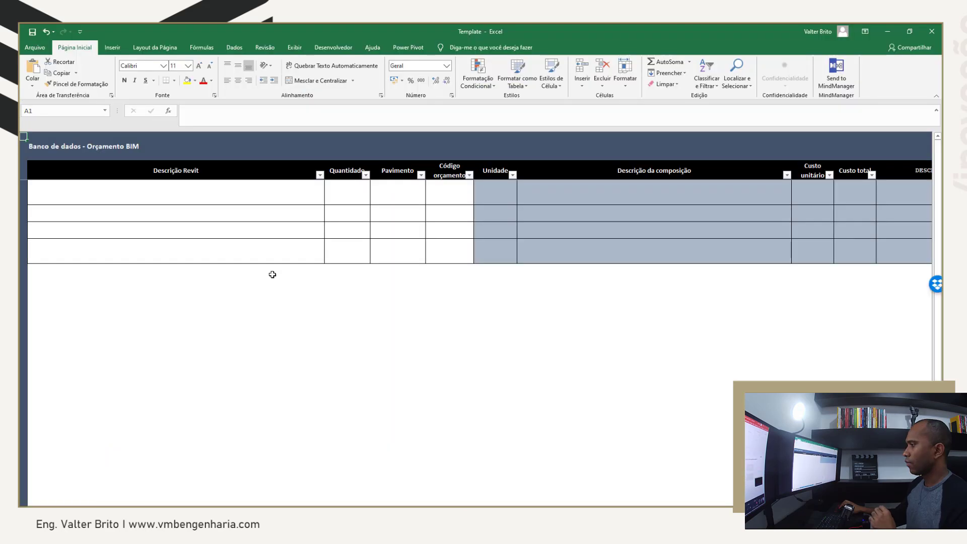
{"action": "key", "text": "ctrl+Page_Down"}
{"action": "key", "text": "ctrl+Page_Down"}
{"action": "key", "text": "ctrl+Page_Down"}
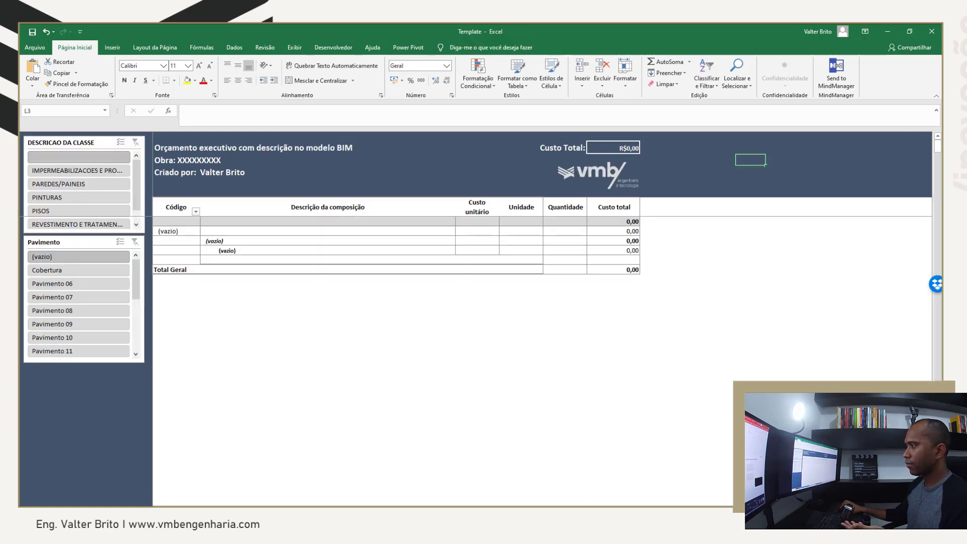
{"action": "key", "text": "ctrl+Page_Down"}
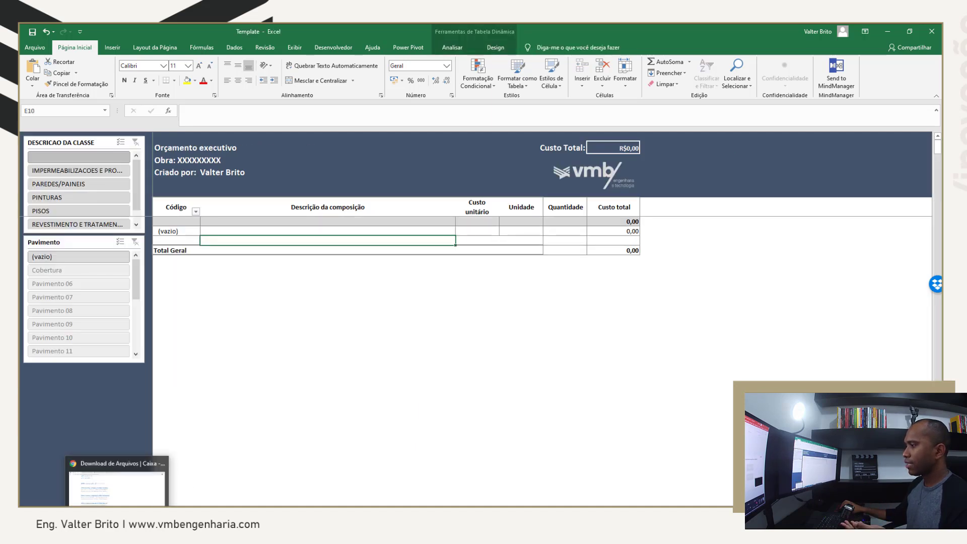
Step: Open the exported wall takeoff text file from its folder in Notepad, review its contents, and close it
{"action": "left_click", "coordinate": [100, 529]}
{"action": "left_click", "coordinate": [283, 274]}
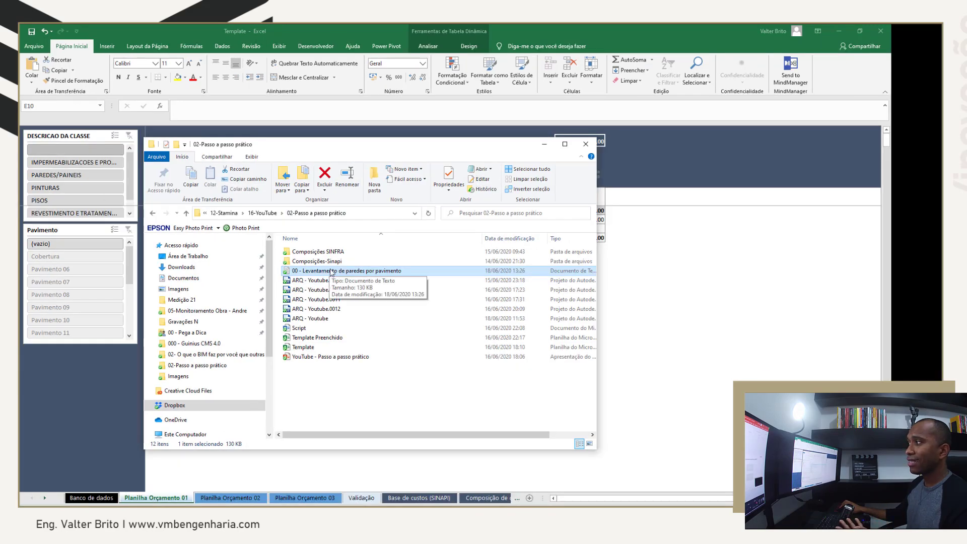
{"action": "double_click", "coordinate": [338, 273]}
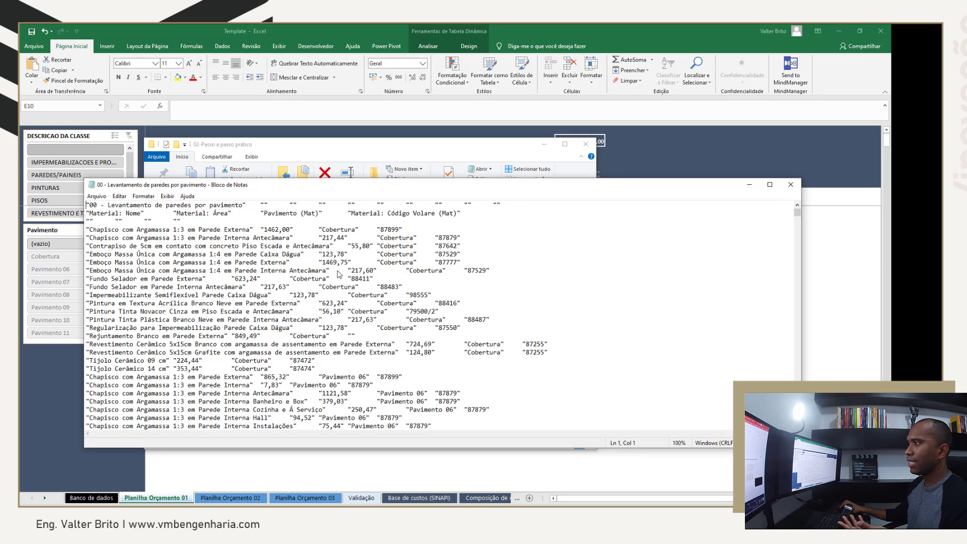
{"action": "left_click", "coordinate": [790, 184]}
Step: Open the 00 - Levantamento de paredes por pavimento text file in Excel and auto-fit columns A to G
{"action": "left_click_drag", "start_coordinate": [353, 274], "coordinate": [681, 309]}
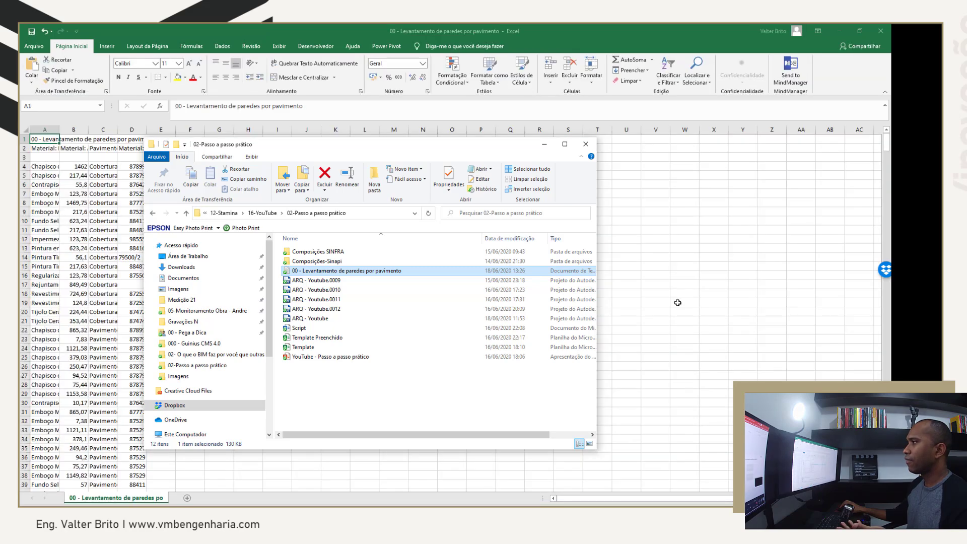
{"action": "left_click", "coordinate": [544, 145]}
{"action": "left_click_drag", "start_coordinate": [45, 129], "coordinate": [219, 129]}
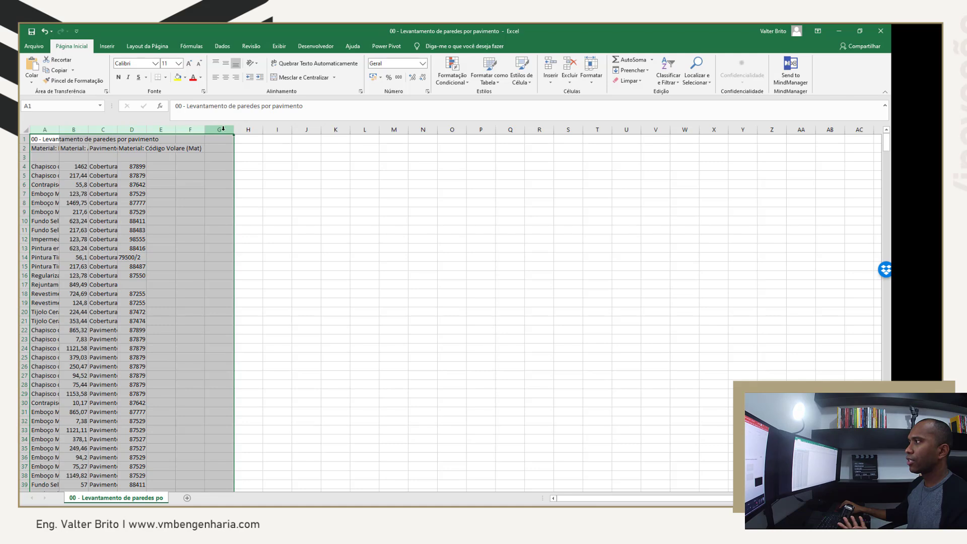
{"action": "double_click", "coordinate": [233, 129]}
Step: Copy all wall takeoff rows from A4 down to the last record, across columns A to D
{"action": "left_click_drag", "start_coordinate": [174, 169], "coordinate": [514, 194]}
{"action": "key", "text": "ctrl+shift+Down"}
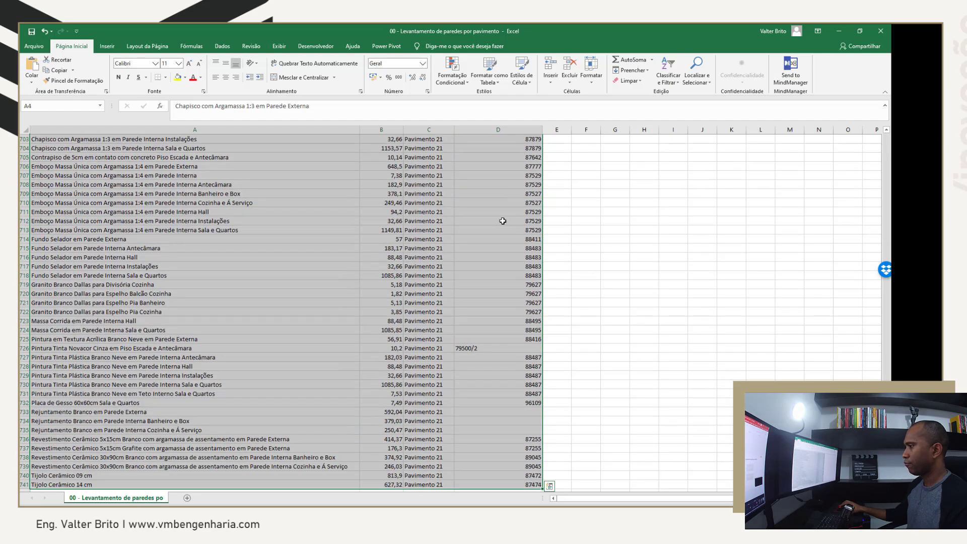
{"action": "scroll", "coordinate": [505, 215], "scroll_direction": "down", "scroll_amount": 1}
{"action": "key", "text": "ctrl+c"}
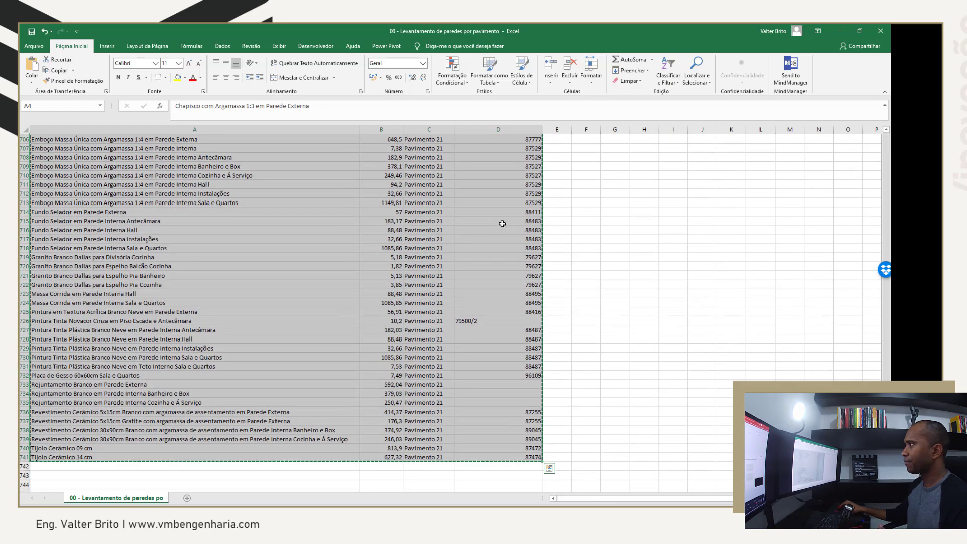
Step: Paste the takeoff rows into the Banco de dados sheet of the Template workbook, starting at the first Descrição Revit cell, B5
{"action": "double_click", "coordinate": [407, 31]}
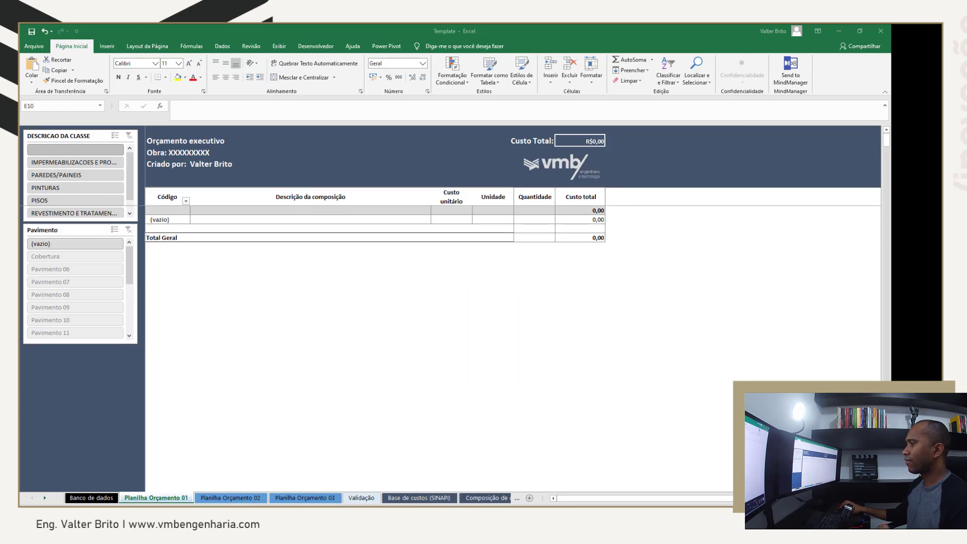
{"action": "left_click", "coordinate": [102, 499]}
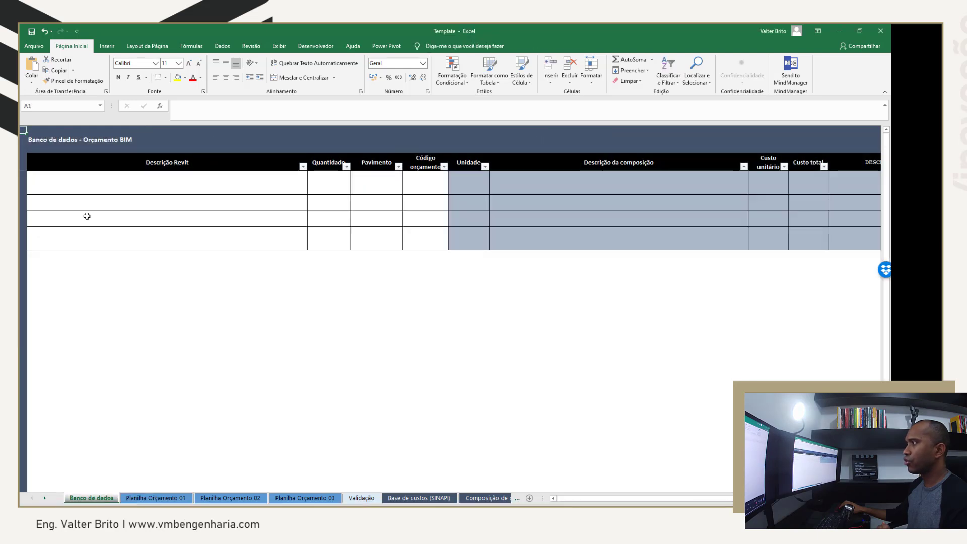
{"action": "left_click", "coordinate": [131, 180]}
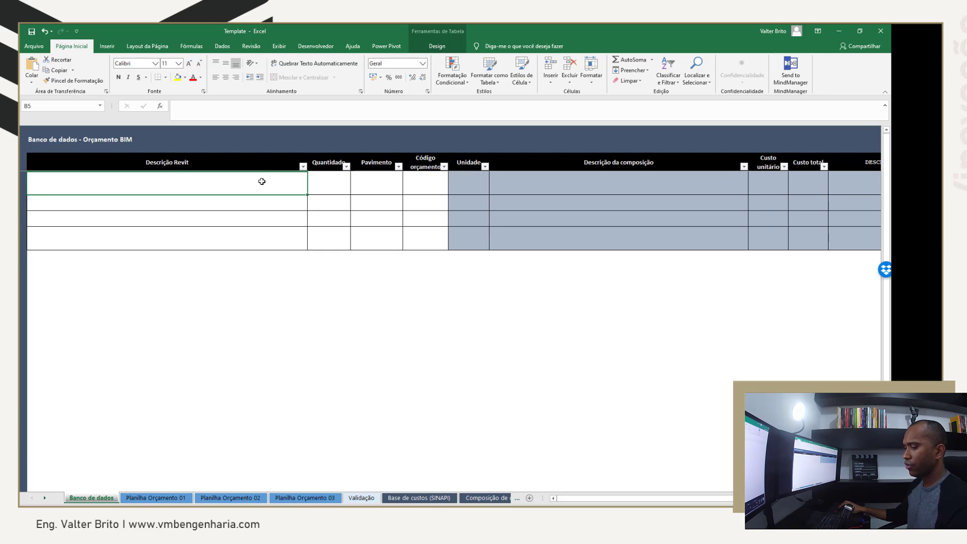
{"action": "key", "text": "ctrl+v"}
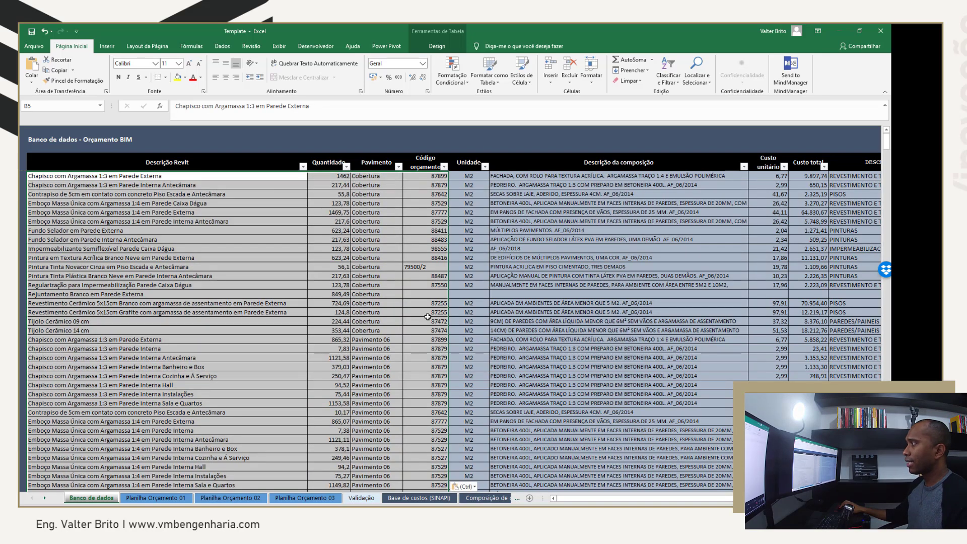
Step: Examine the Banco de dados rows and the lookup formulas behind the unit, composition description, cost, class and type columns
{"action": "left_click", "coordinate": [427, 318]}
{"action": "scroll", "coordinate": [473, 242], "scroll_direction": "down", "scroll_amount": 4}
{"action": "scroll", "coordinate": [474, 242], "scroll_direction": "up", "scroll_amount": 4}
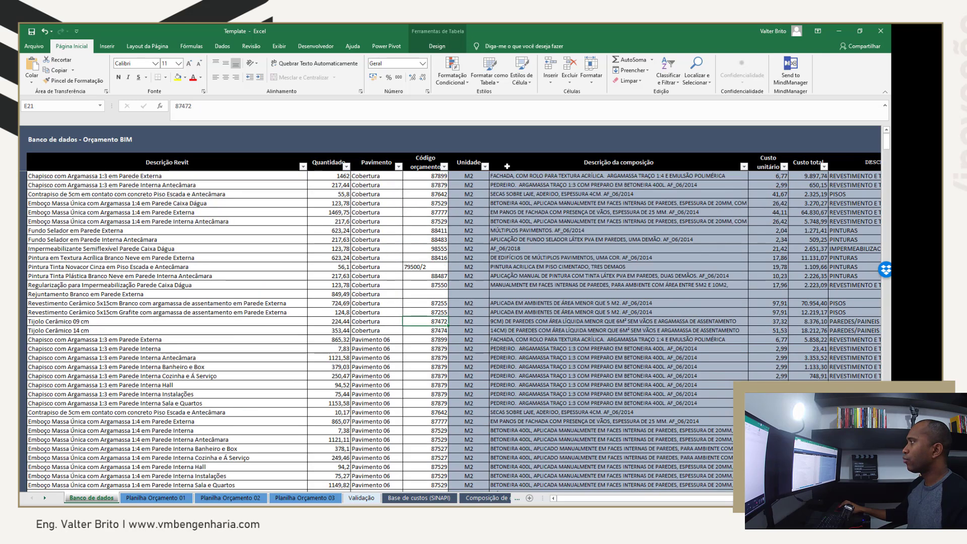
{"action": "left_click", "coordinate": [621, 232]}
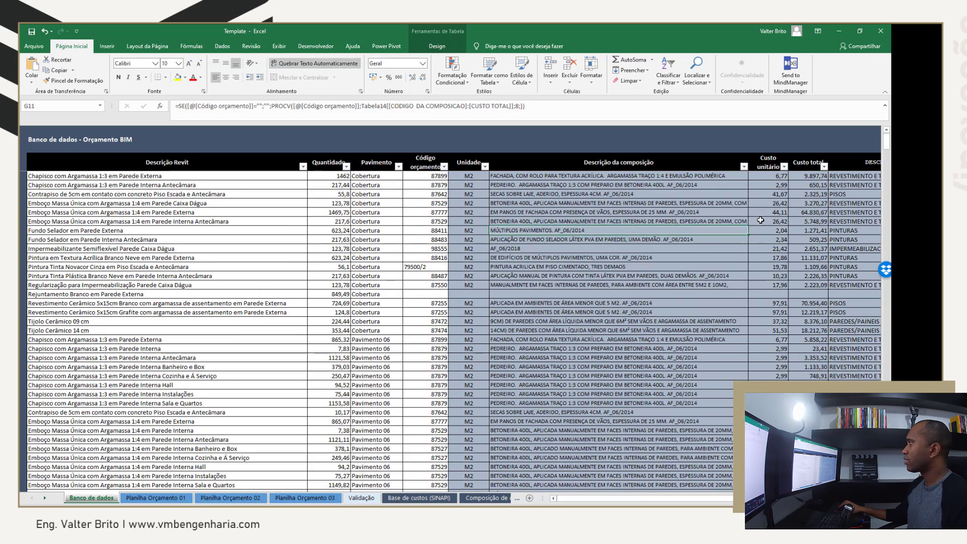
{"action": "left_click", "coordinate": [467, 230]}
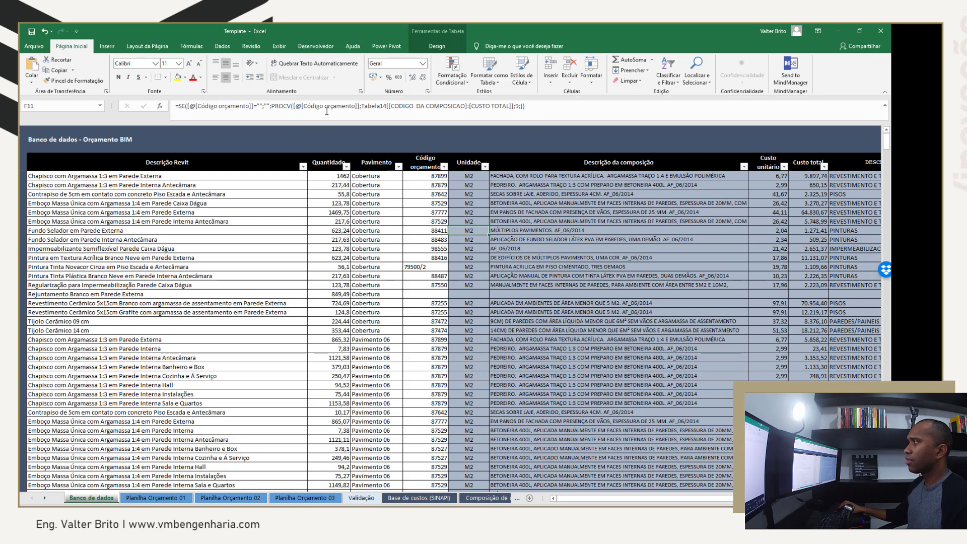
{"action": "left_click", "coordinate": [501, 232]}
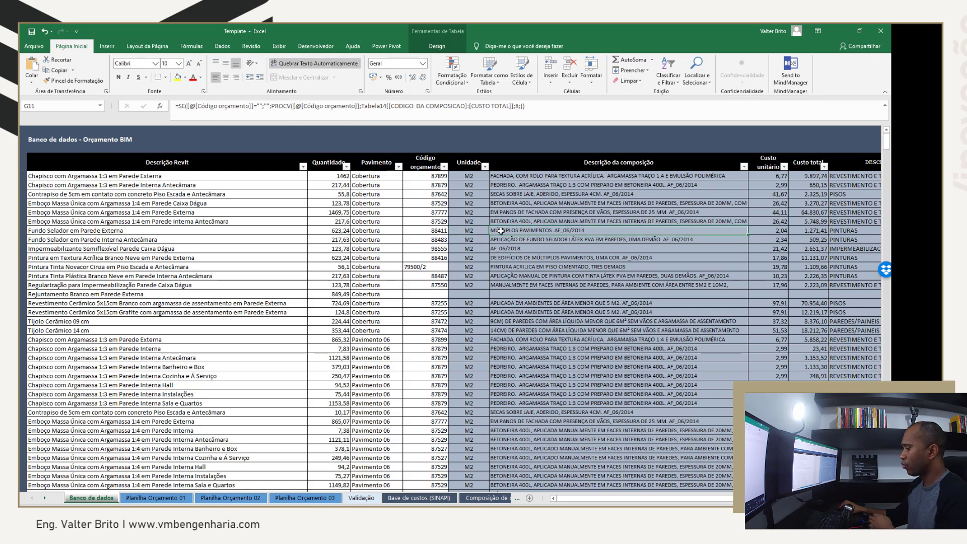
{"action": "key", "text": "Right"}
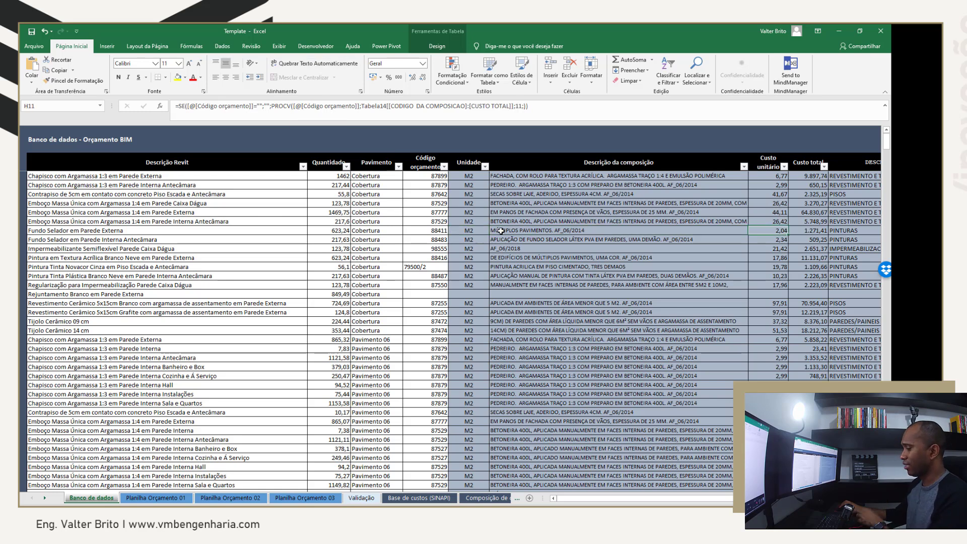
{"action": "key", "text": "Right"}
{"action": "key", "text": "Right"}
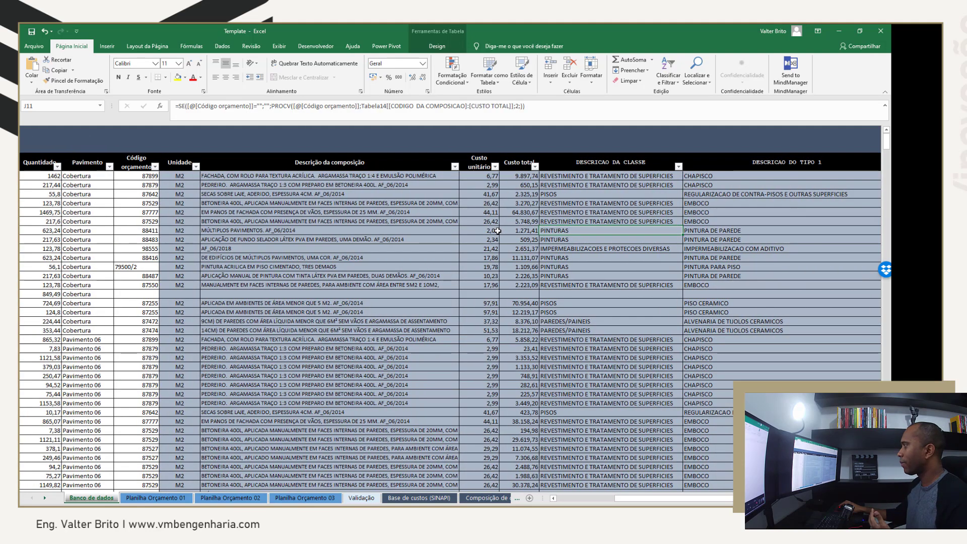
{"action": "key", "text": "Right"}
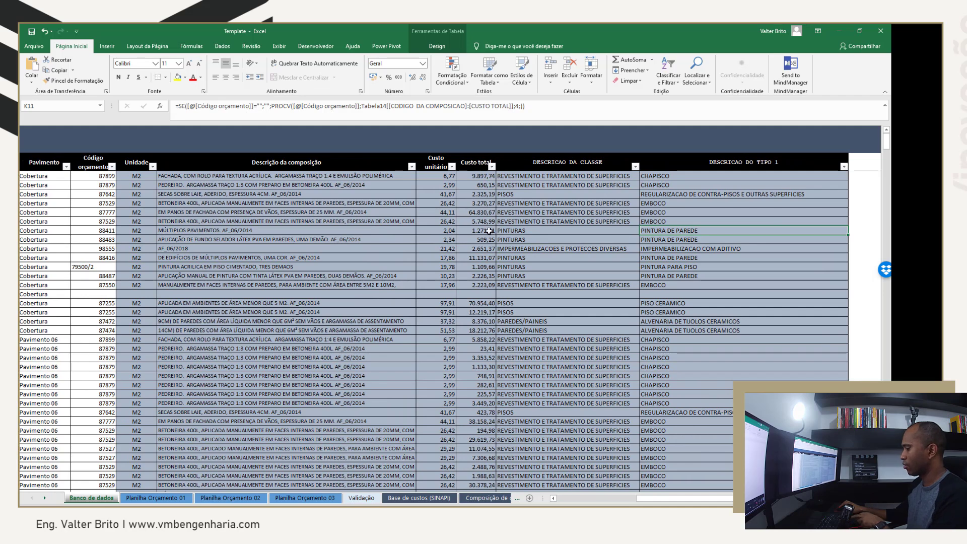
{"action": "key", "text": "Left"}
{"action": "key", "text": "Left"}
{"action": "key", "text": "Left"}
{"action": "key", "text": "Left"}
{"action": "key", "text": "Left"}
{"action": "key", "text": "Left"}
{"action": "key", "text": "Left"}
{"action": "key", "text": "Left"}
{"action": "key", "text": "Left"}
{"action": "key", "text": "Left"}
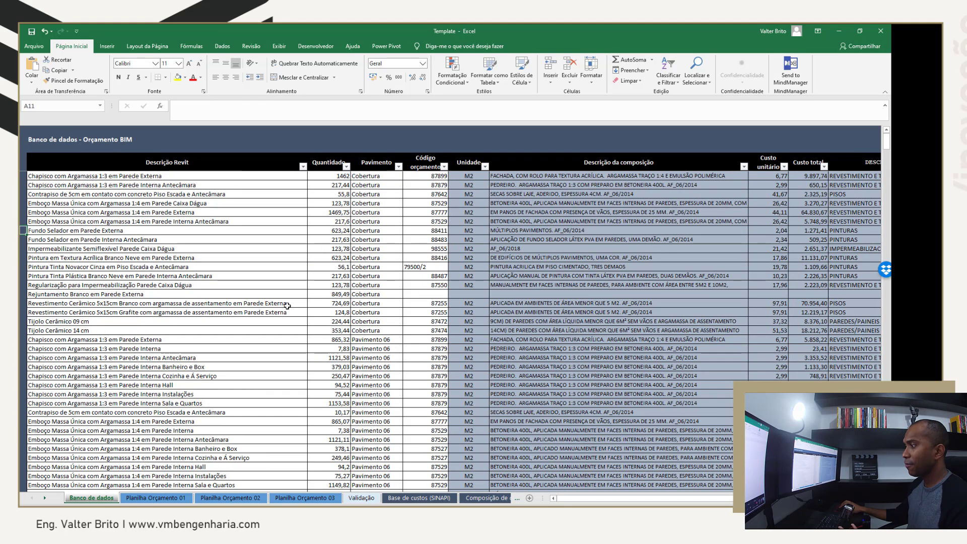
Step: Refresh all pivot tables from the Planilha Orçamento 01 sheet with Atualizar Tudo
{"action": "left_click", "coordinate": [171, 498]}
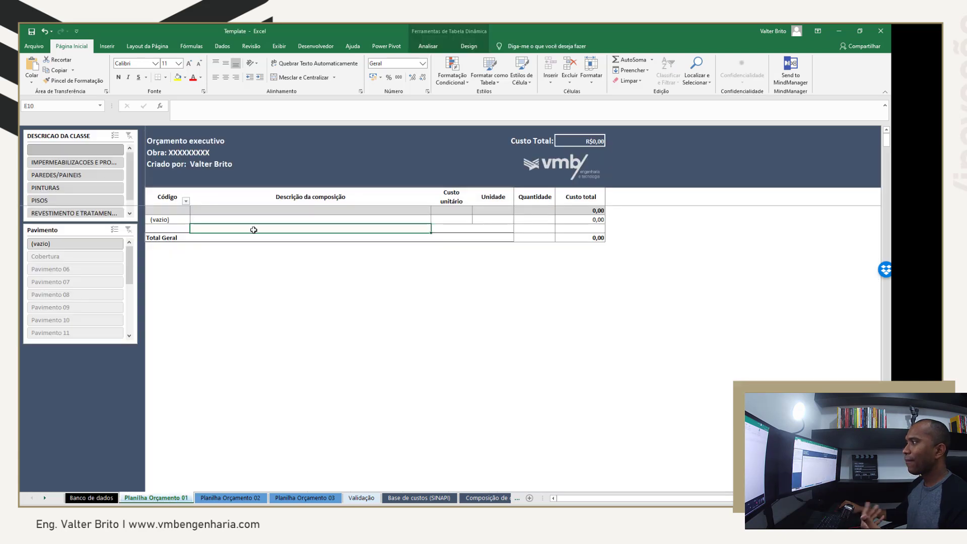
{"action": "left_click", "coordinate": [274, 220]}
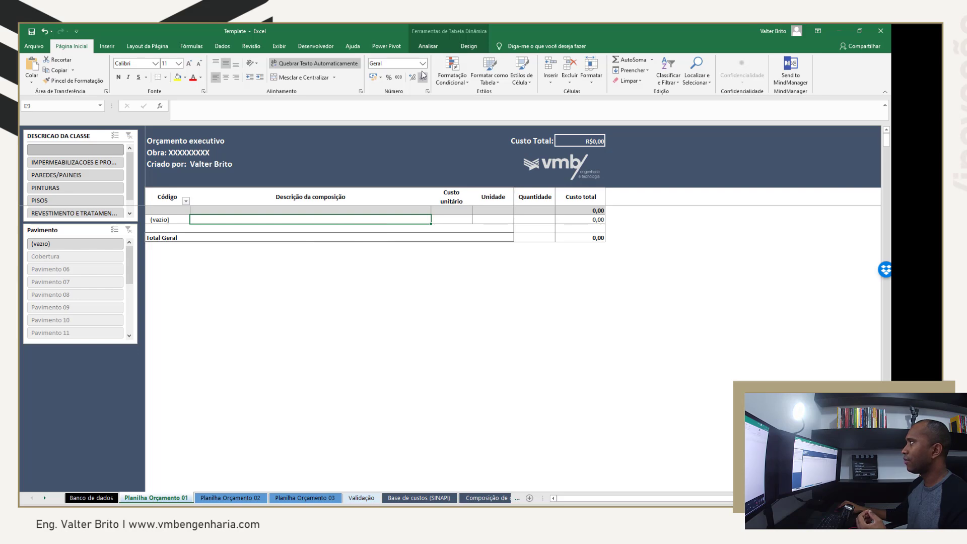
{"action": "left_click", "coordinate": [431, 49]}
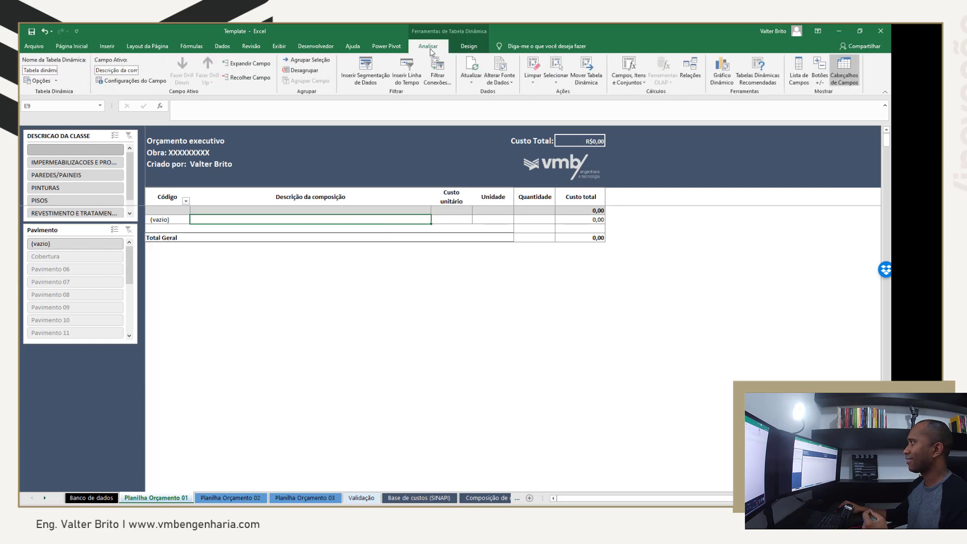
{"action": "left_click", "coordinate": [472, 83]}
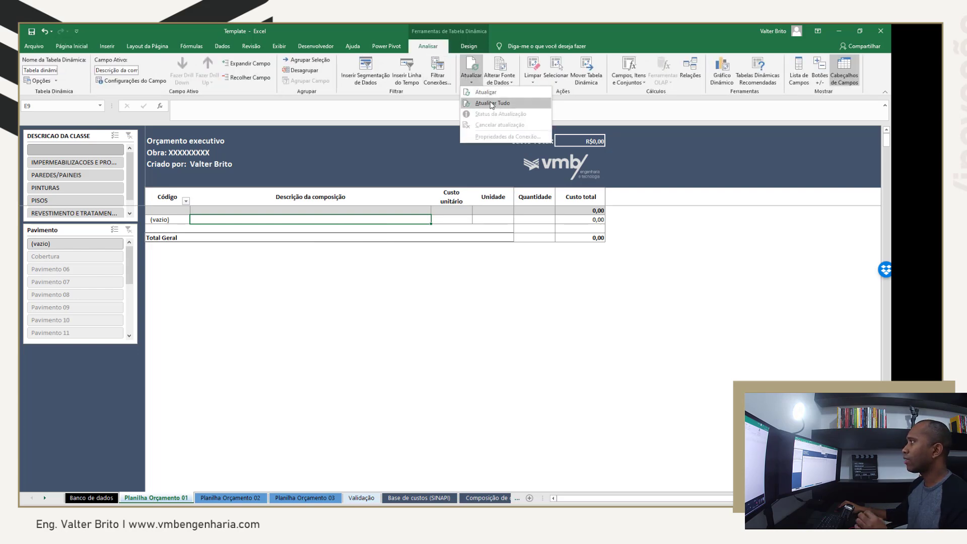
{"action": "left_click", "coordinate": [491, 105]}
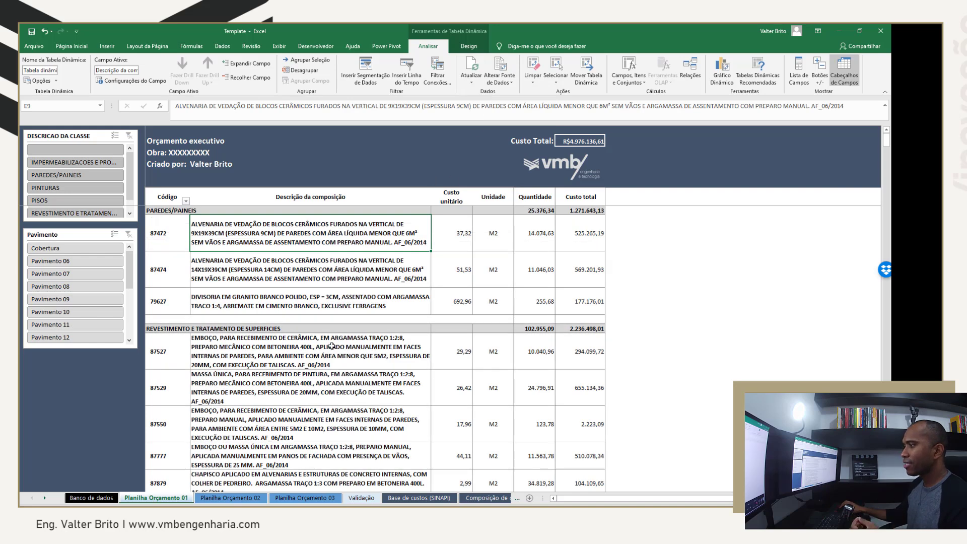
Step: Look through the refreshed Planilha Orçamento 01, 02 and 03 sheets and the Validação sheet
{"action": "left_click", "coordinate": [93, 499]}
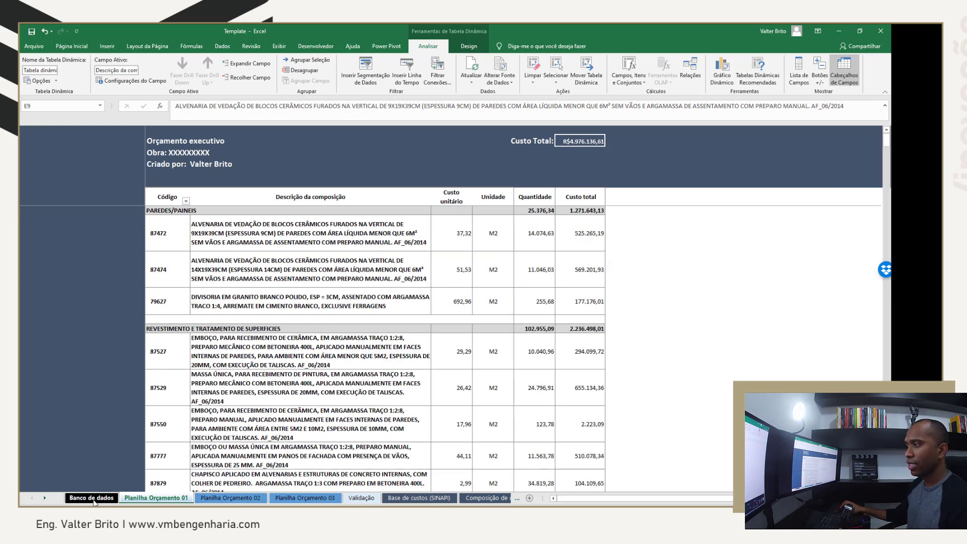
{"action": "left_click", "coordinate": [147, 501]}
{"action": "scroll", "coordinate": [270, 406], "scroll_direction": "down", "scroll_amount": 3}
{"action": "scroll", "coordinate": [269, 406], "scroll_direction": "up", "scroll_amount": 3}
{"action": "left_click", "coordinate": [296, 498]}
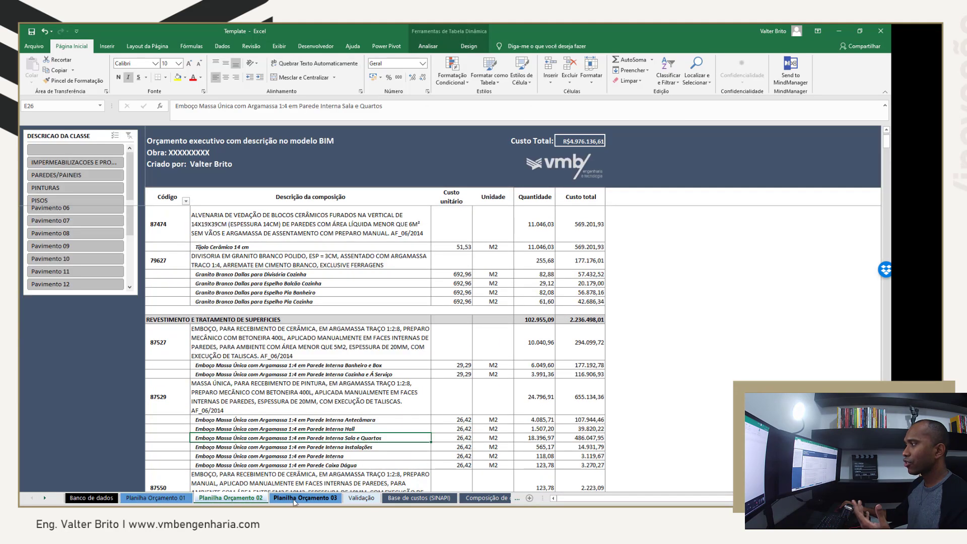
{"action": "left_click", "coordinate": [361, 499]}
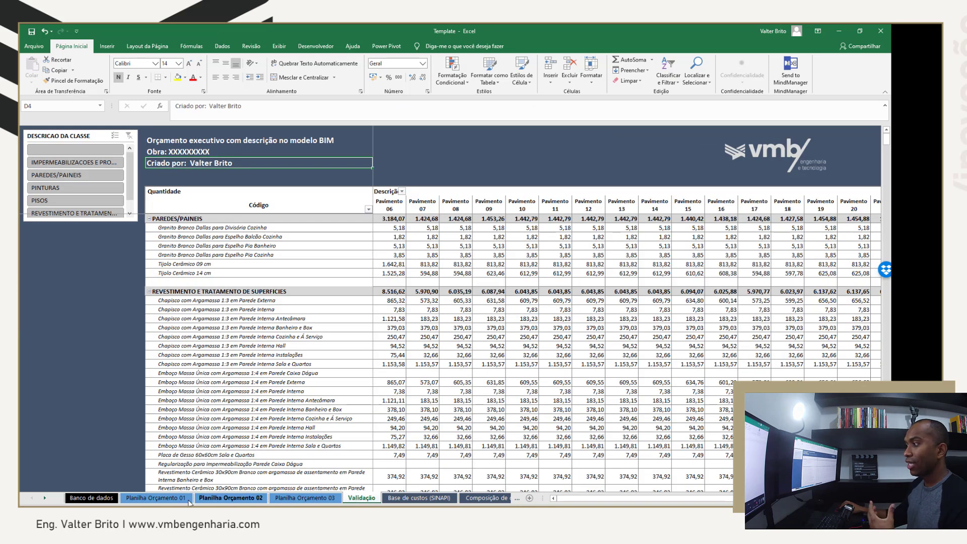
Step: Return to Planilha Orçamento 01 and examine its code, composition description and unit cost columns
{"action": "left_click", "coordinate": [157, 498]}
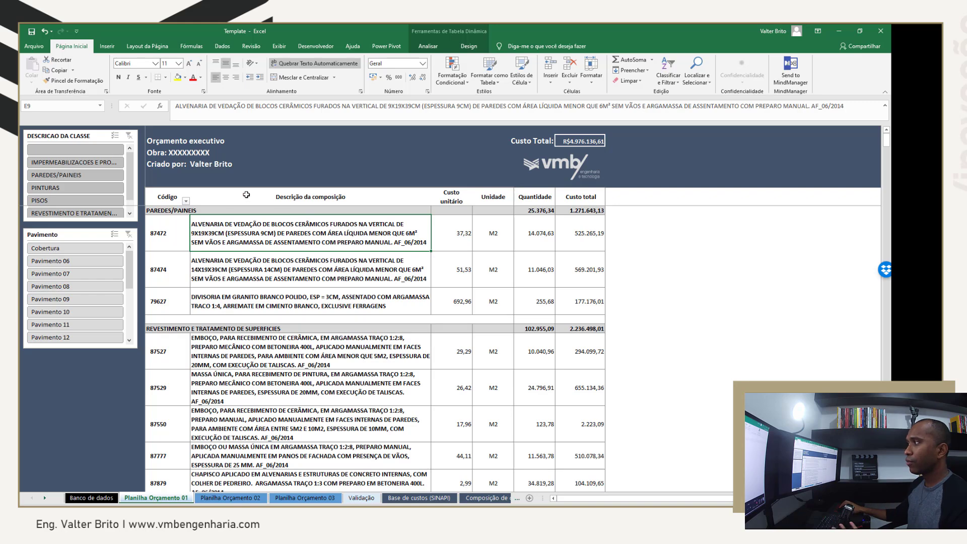
{"action": "left_click_drag", "start_coordinate": [164, 197], "coordinate": [591, 293]}
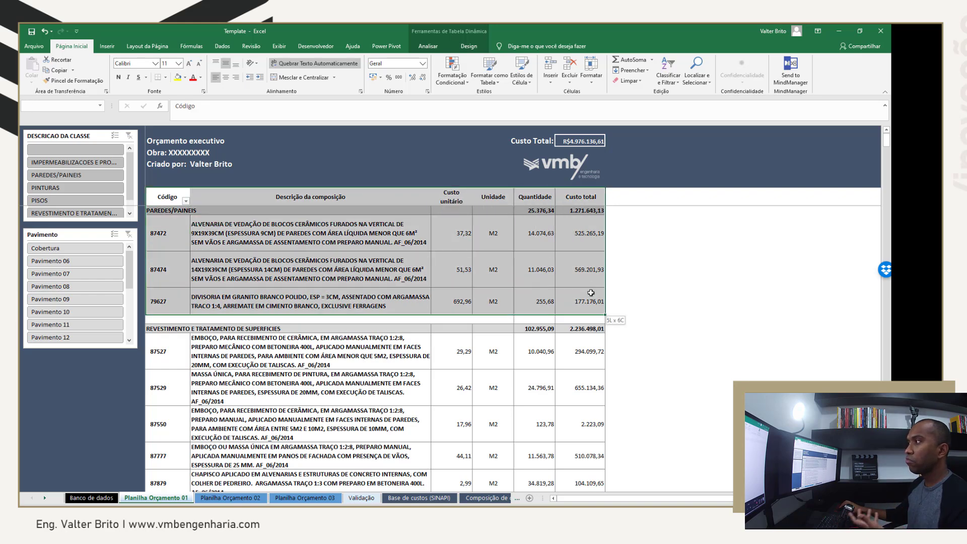
{"action": "left_click", "coordinate": [165, 197]}
{"action": "left_click", "coordinate": [269, 197]}
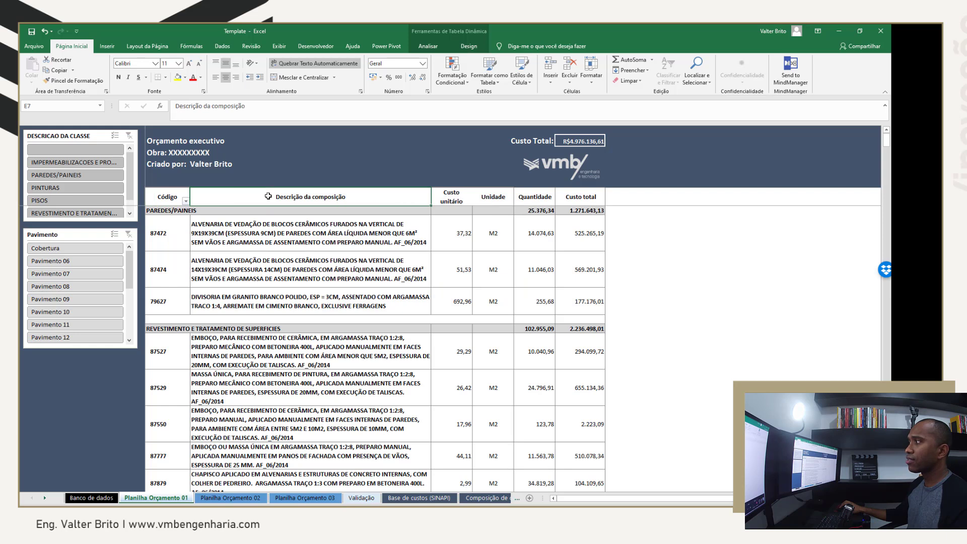
{"action": "left_click", "coordinate": [451, 197]}
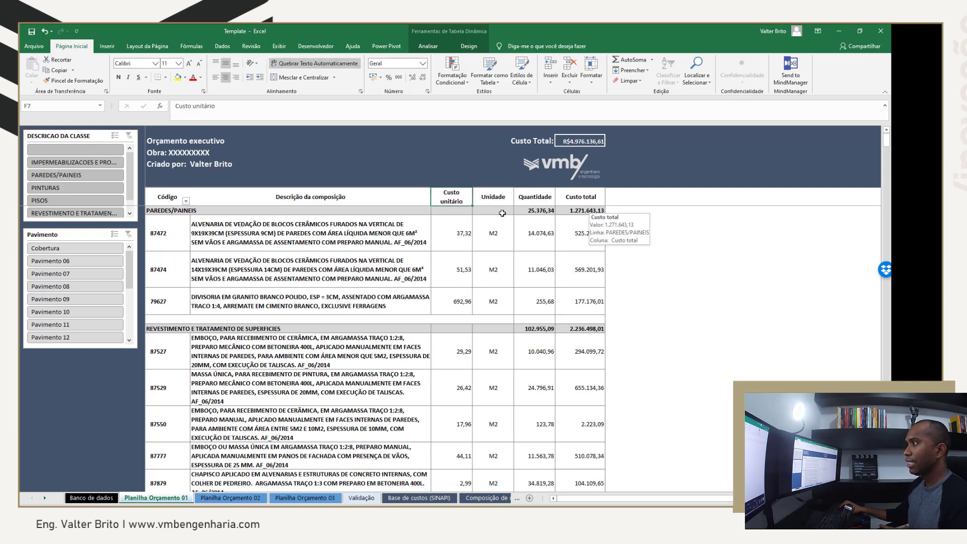
Step: Filter the budget by the classes PINTURAS and PISOS, and clear the class filter after viewing it
{"action": "left_click", "coordinate": [45, 189]}
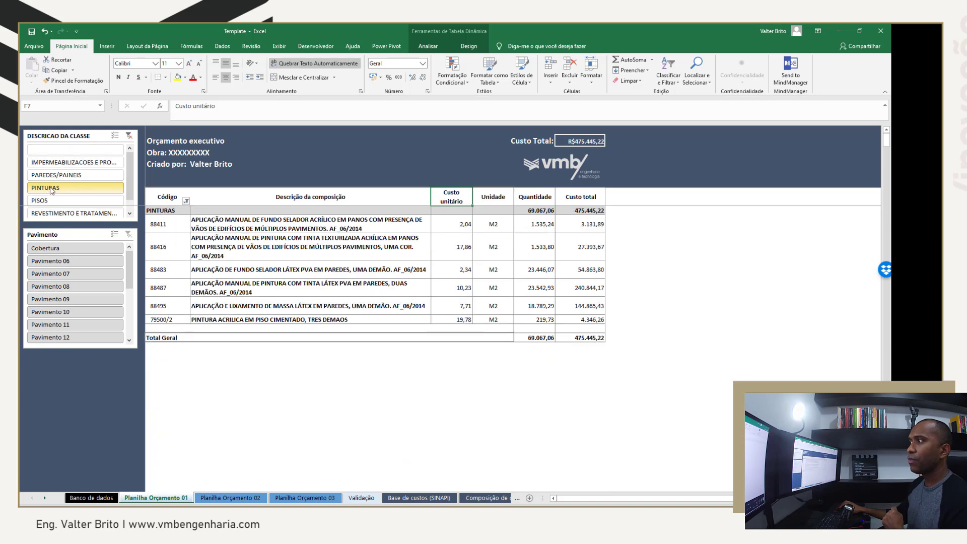
{"action": "left_click", "coordinate": [82, 202], "text": "ctrl"}
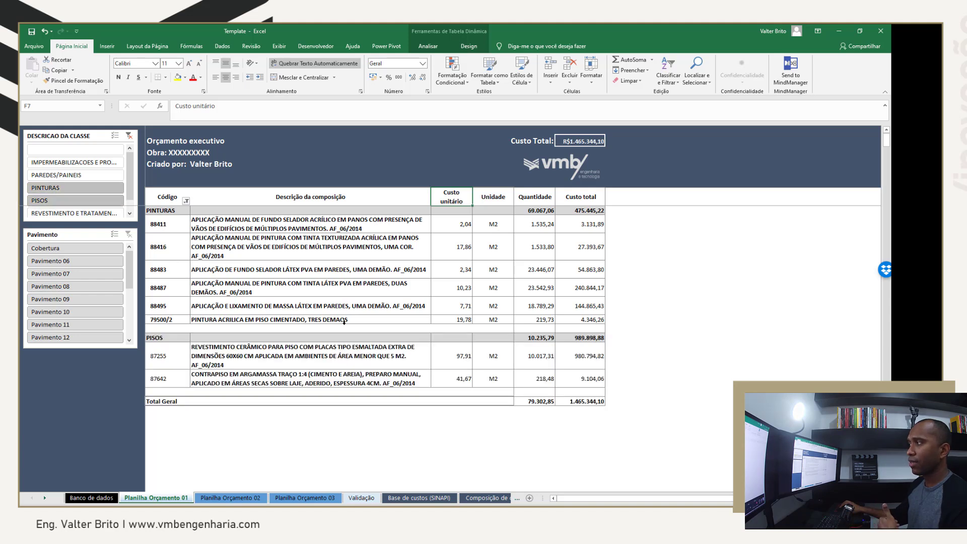
{"action": "left_click", "coordinate": [130, 137]}
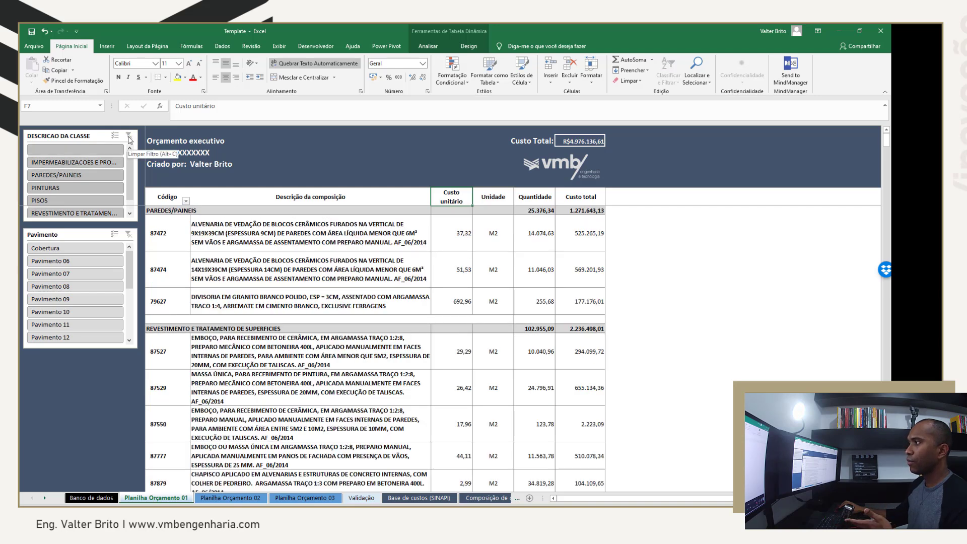
Step: Filter the budget by floors Pavimento 08 to Pavimento 11, and clear the floor filter after viewing it
{"action": "left_click", "coordinate": [78, 287]}
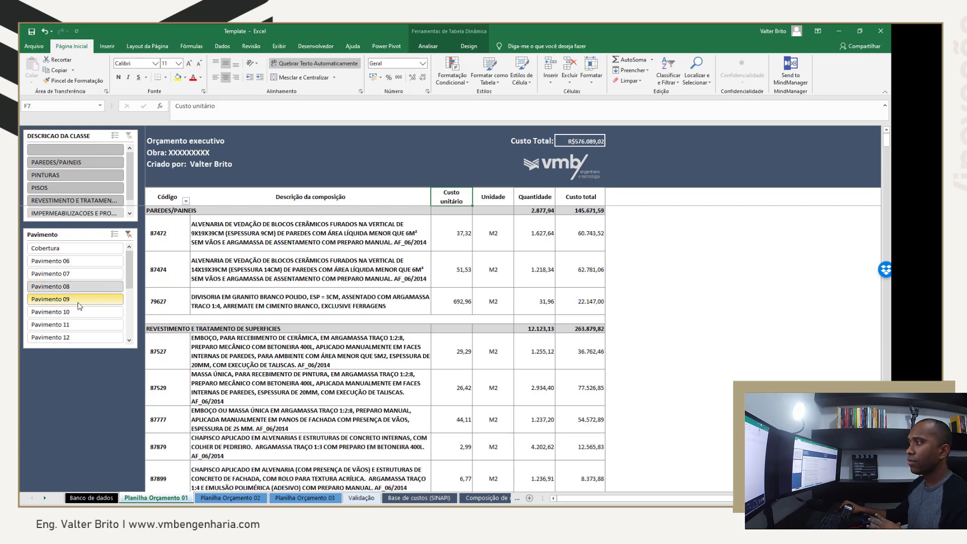
{"action": "left_click_drag", "start_coordinate": [79, 289], "coordinate": [82, 328]}
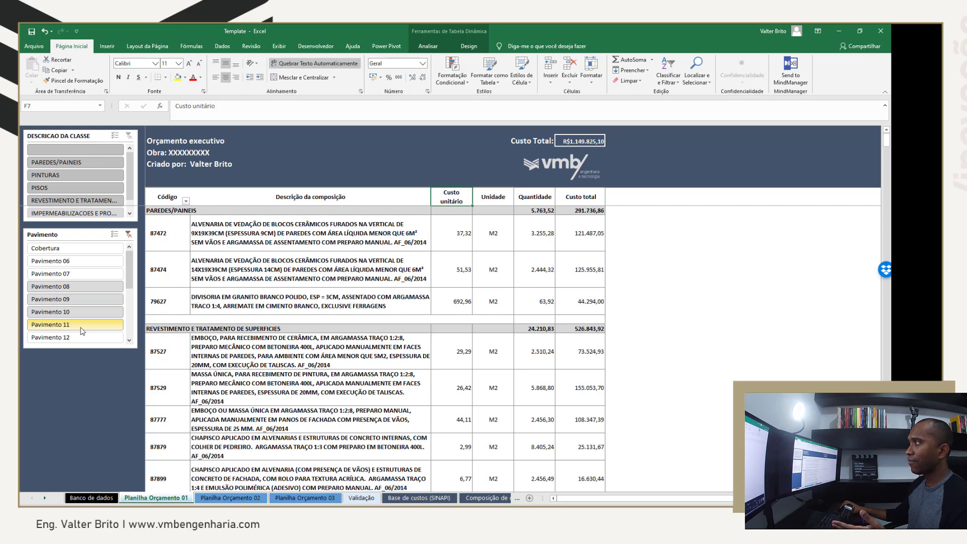
{"action": "left_click", "coordinate": [129, 235]}
Step: Examine on Planilha Orçamento 02 how composition 87529 breaks down into its BIM model descriptions
{"action": "left_click", "coordinate": [231, 498]}
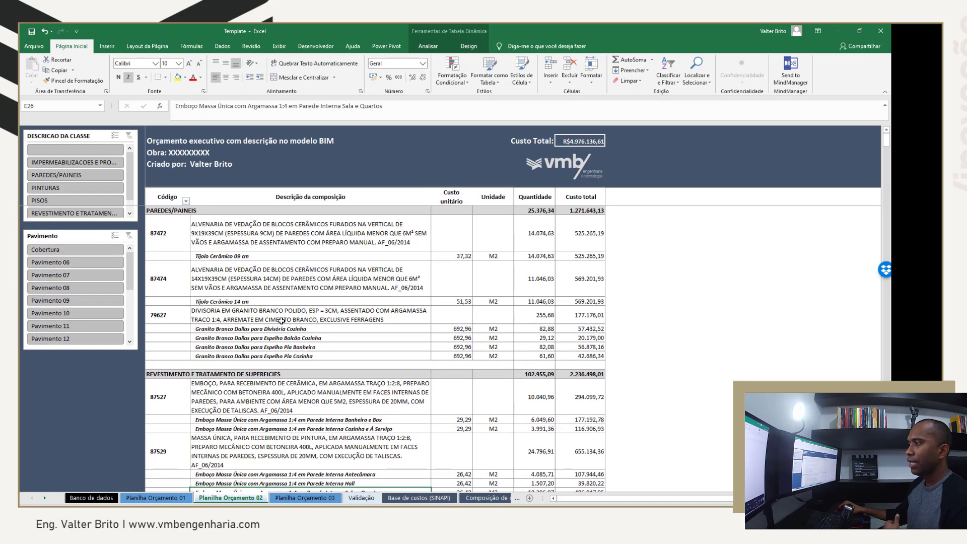
{"action": "scroll", "coordinate": [283, 286], "scroll_direction": "down", "scroll_amount": 5}
{"action": "left_click", "coordinate": [249, 277]}
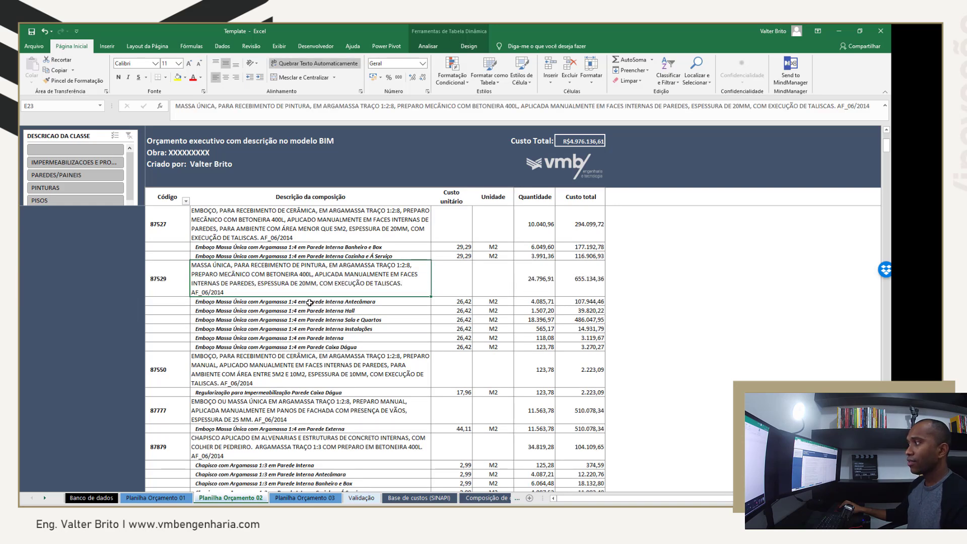
{"action": "left_click_drag", "start_coordinate": [308, 303], "coordinate": [320, 346]}
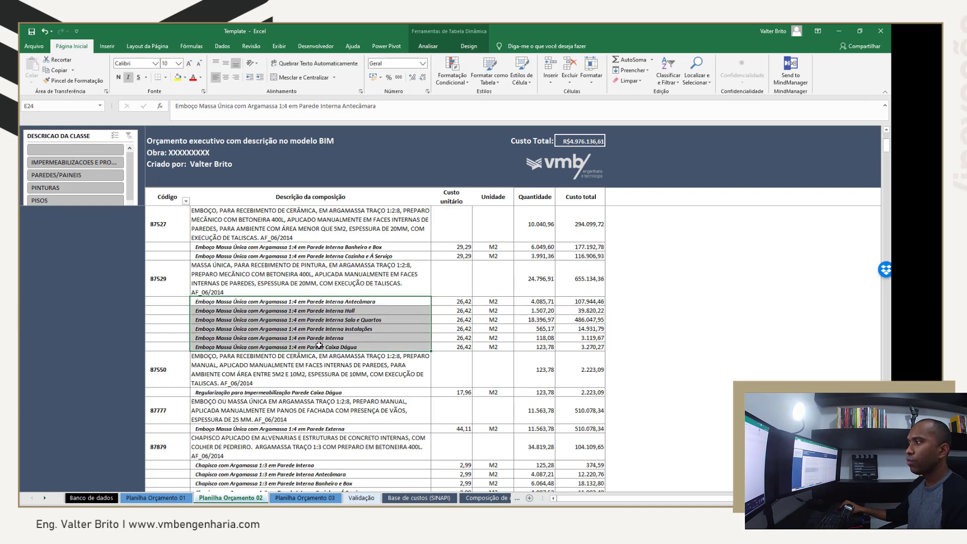
{"action": "left_click", "coordinate": [396, 279]}
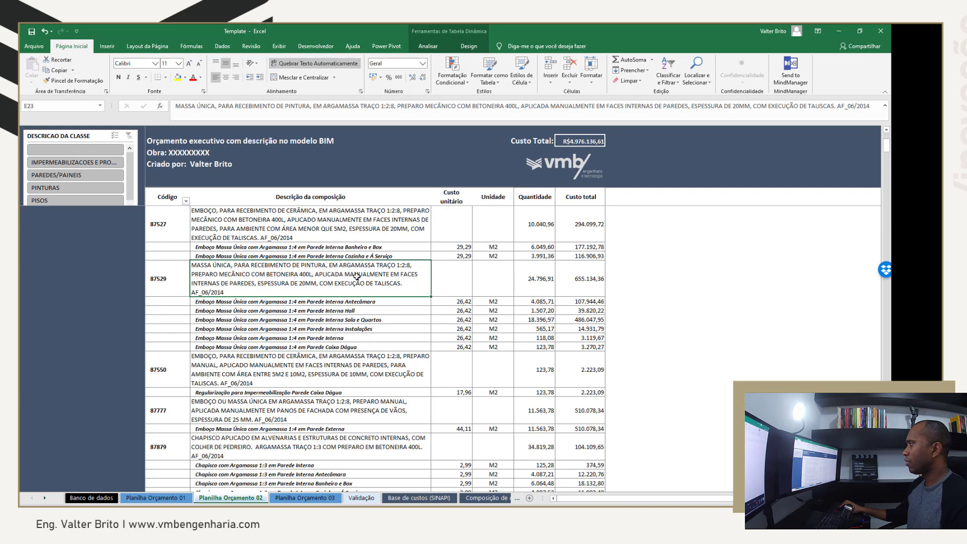
Step: Examine on Planilha Orçamento 02 how the quantity of composition 87529 is split among its BIM model descriptions
{"action": "left_click", "coordinate": [540, 287]}
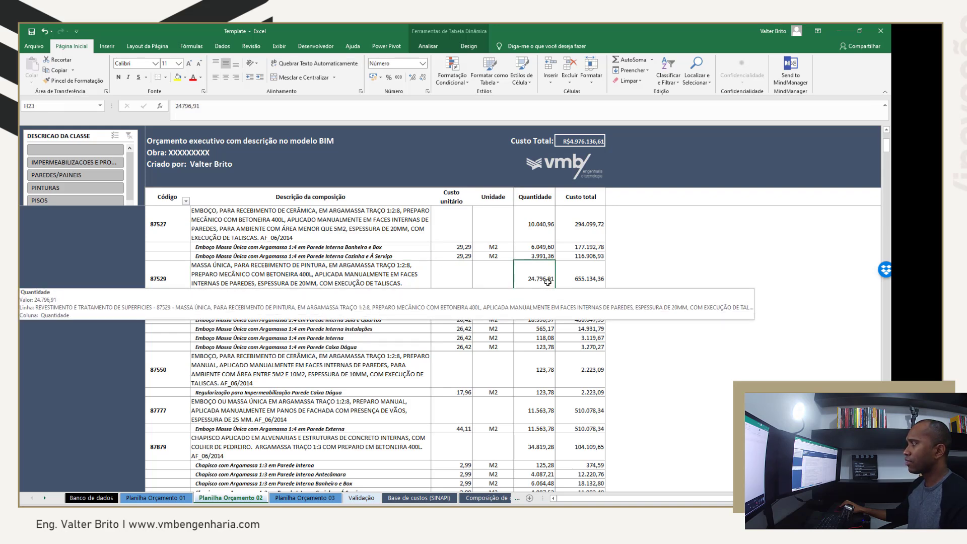
{"action": "left_click", "coordinate": [545, 303]}
{"action": "left_click_drag", "start_coordinate": [545, 303], "coordinate": [544, 340]}
{"action": "left_click_drag", "start_coordinate": [545, 302], "coordinate": [545, 348]}
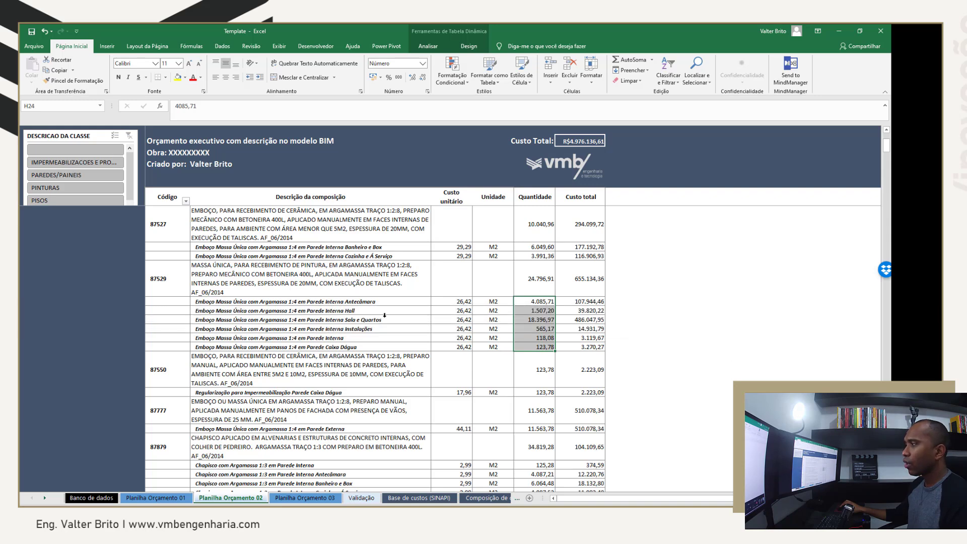
{"action": "left_click", "coordinate": [375, 302]}
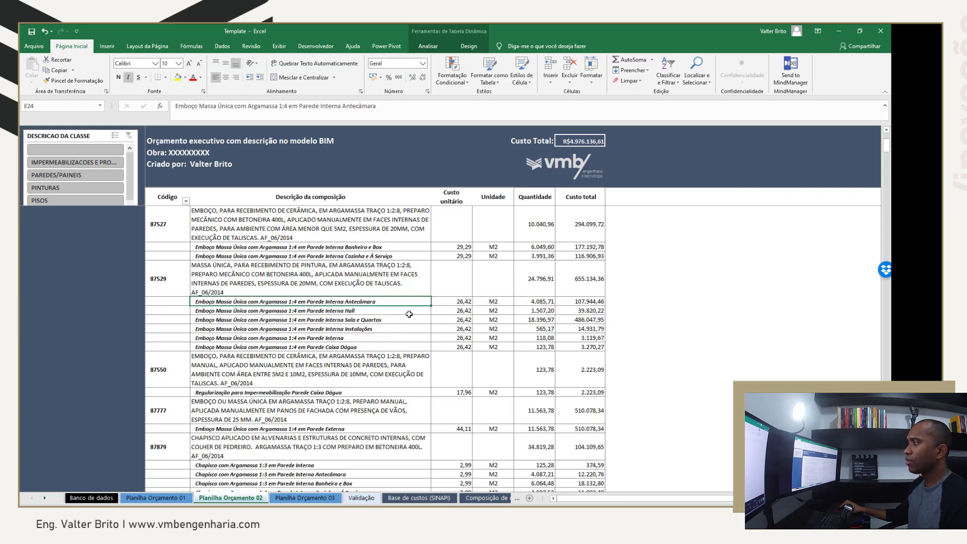
{"action": "left_click", "coordinate": [413, 321]}
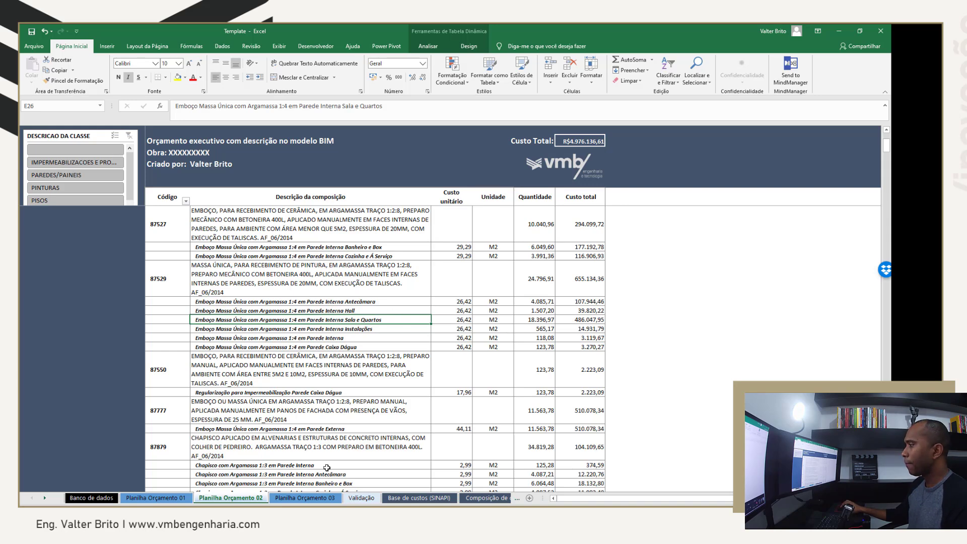
Step: Examine on Planilha Orçamento 03 the floor-by-floor breakdown of Tijolo Cerâmico 09 cm under composition 87472
{"action": "left_click", "coordinate": [323, 500]}
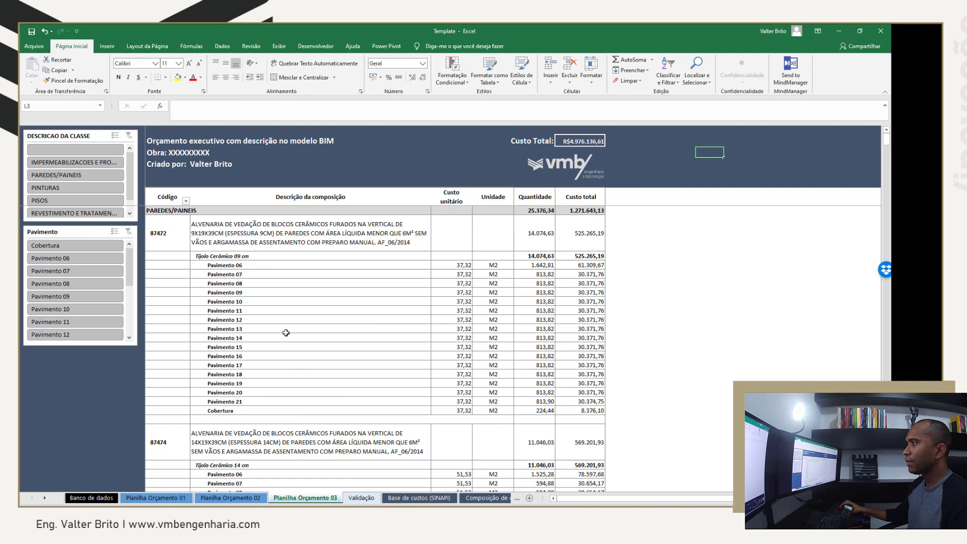
{"action": "left_click", "coordinate": [267, 257]}
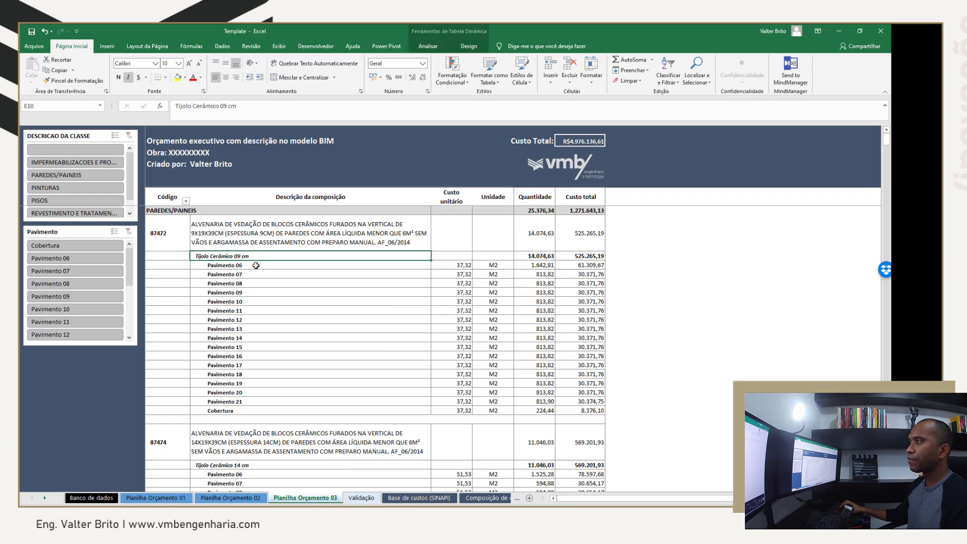
{"action": "left_click_drag", "start_coordinate": [266, 268], "coordinate": [299, 410]}
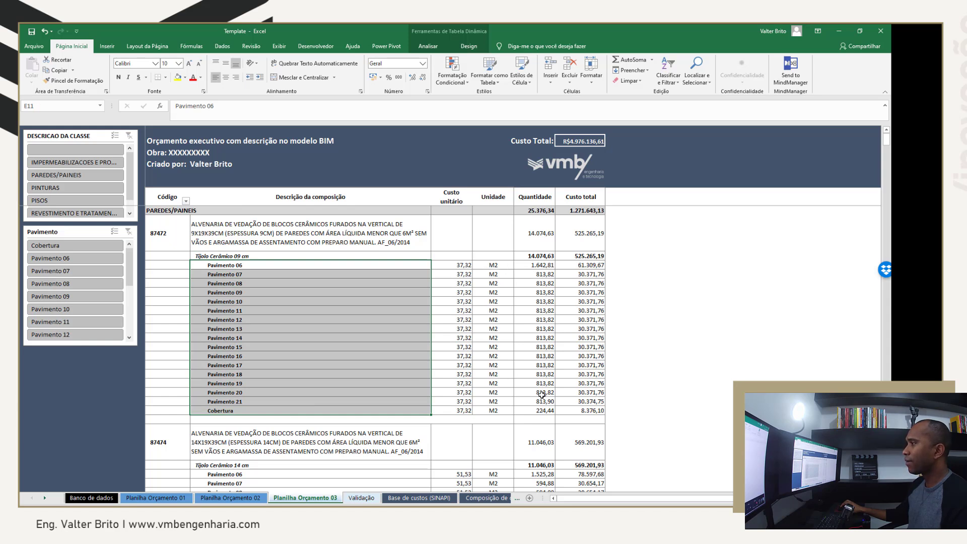
Step: Compare quantities across the floors on the Validação sheet, focusing on Chapisco em Parede Externa and Tijolo Cerâmico 09 cm
{"action": "left_click", "coordinate": [365, 498]}
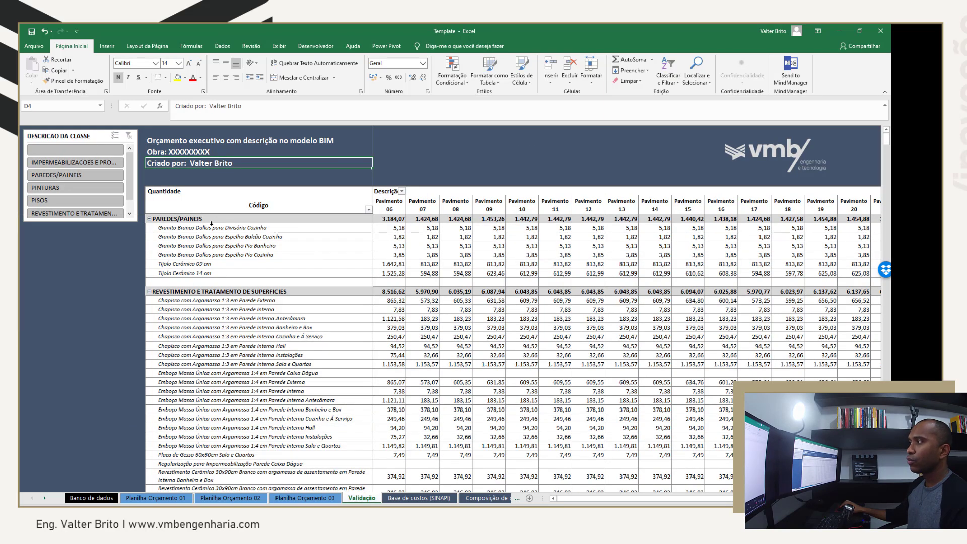
{"action": "scroll", "coordinate": [258, 340], "scroll_direction": "down", "scroll_amount": 3}
{"action": "scroll", "coordinate": [442, 245], "scroll_direction": "up", "scroll_amount": 3}
{"action": "left_click_drag", "start_coordinate": [428, 302], "coordinate": [856, 302]}
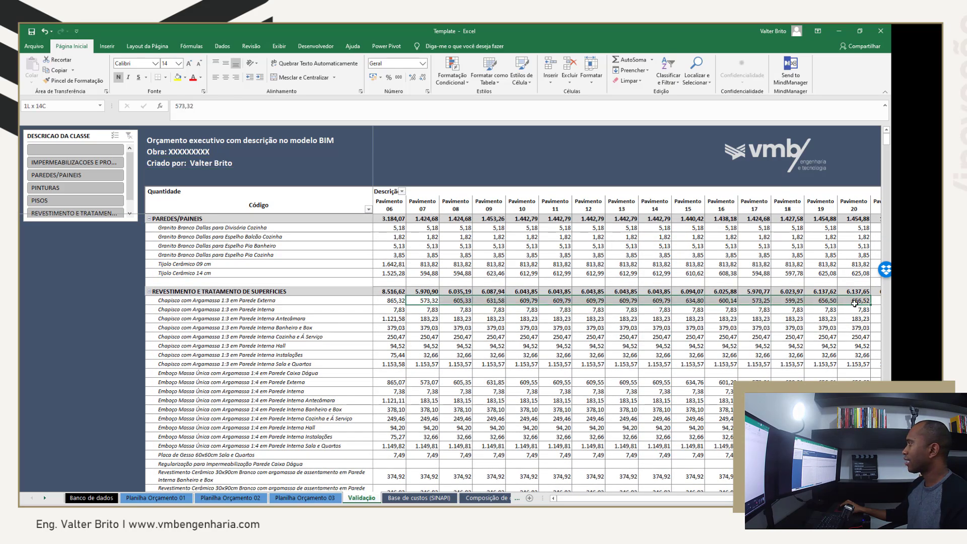
{"action": "left_click", "coordinate": [395, 266]}
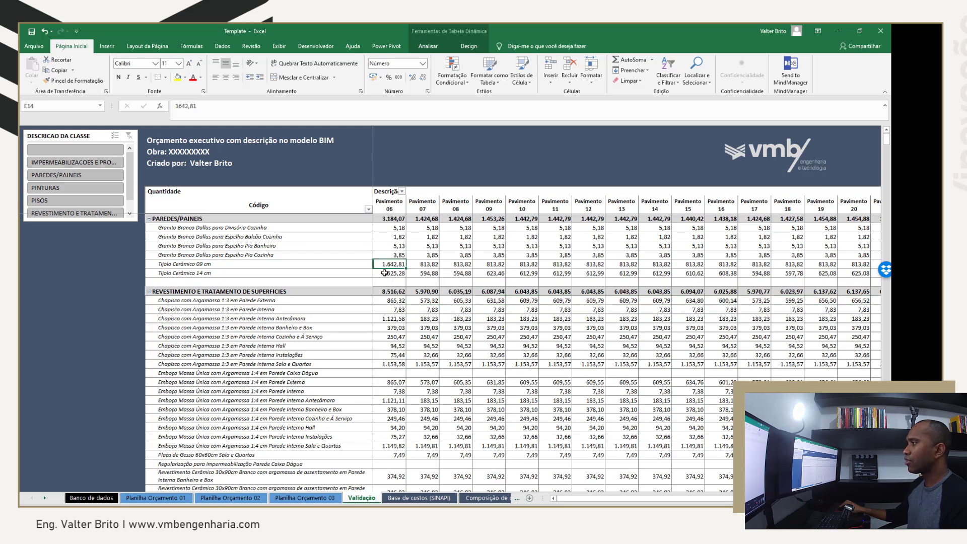
{"action": "left_click_drag", "start_coordinate": [430, 265], "coordinate": [667, 265]}
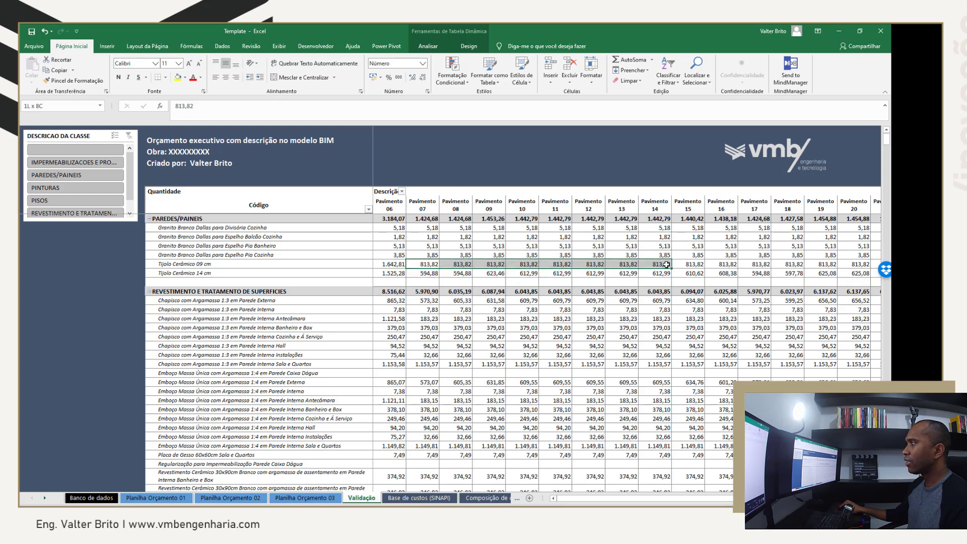
{"action": "left_click", "coordinate": [401, 266]}
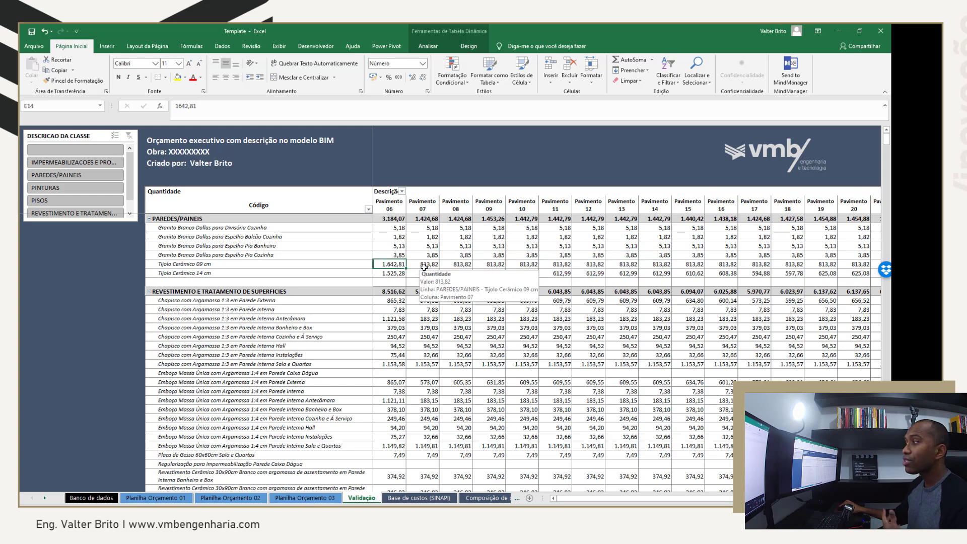
{"action": "scroll", "coordinate": [491, 381], "scroll_direction": "down", "scroll_amount": 15}
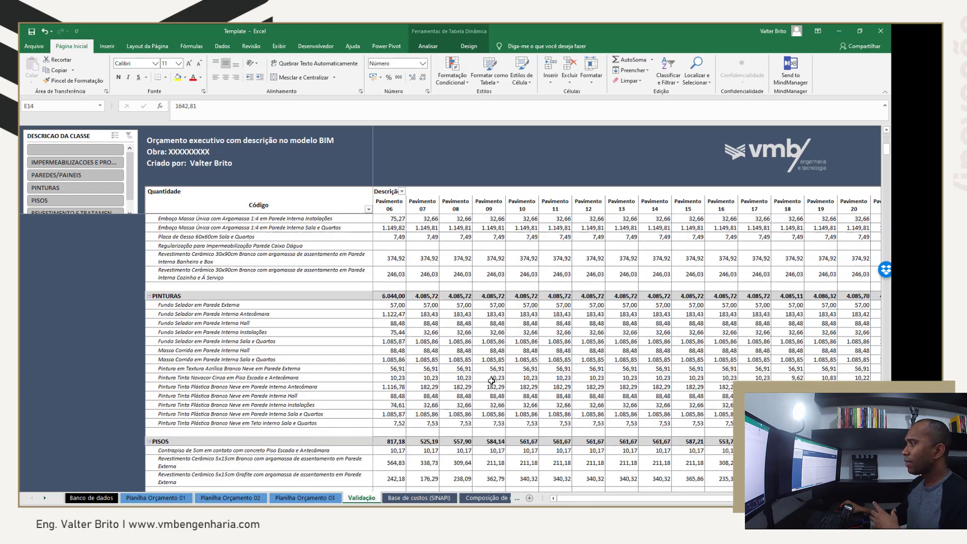
{"action": "scroll", "coordinate": [491, 381], "scroll_direction": "up", "scroll_amount": 15}
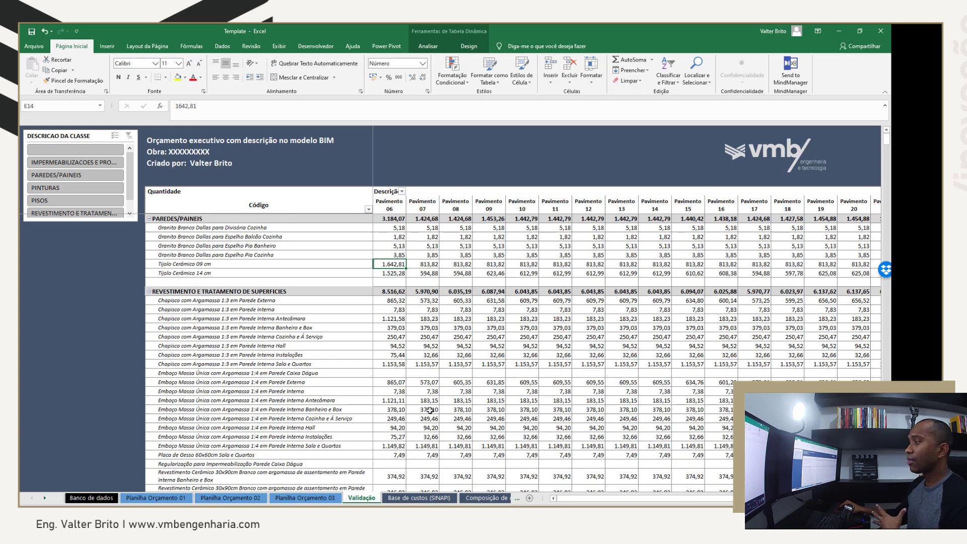
Step: Revisit the three Planilha Orçamento sheets and examine the Revit description, quantity, floor and budget code data in Banco de dados
{"action": "left_click", "coordinate": [314, 498]}
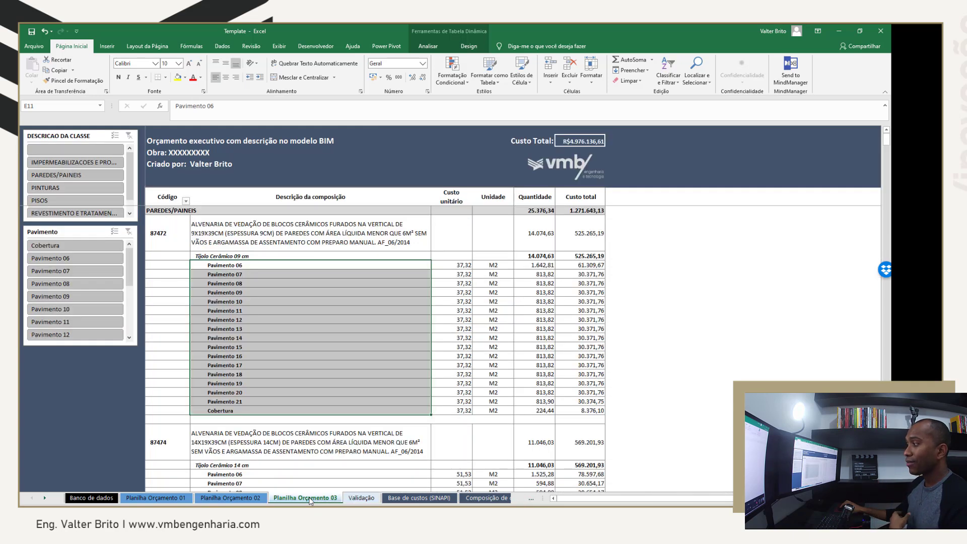
{"action": "left_click", "coordinate": [246, 499]}
{"action": "left_click", "coordinate": [175, 499]}
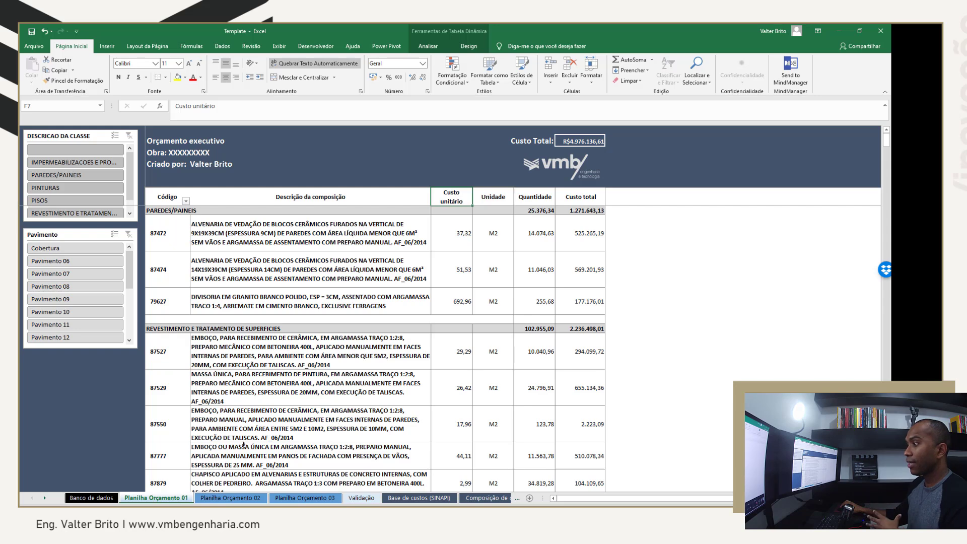
{"action": "left_click", "coordinate": [92, 498]}
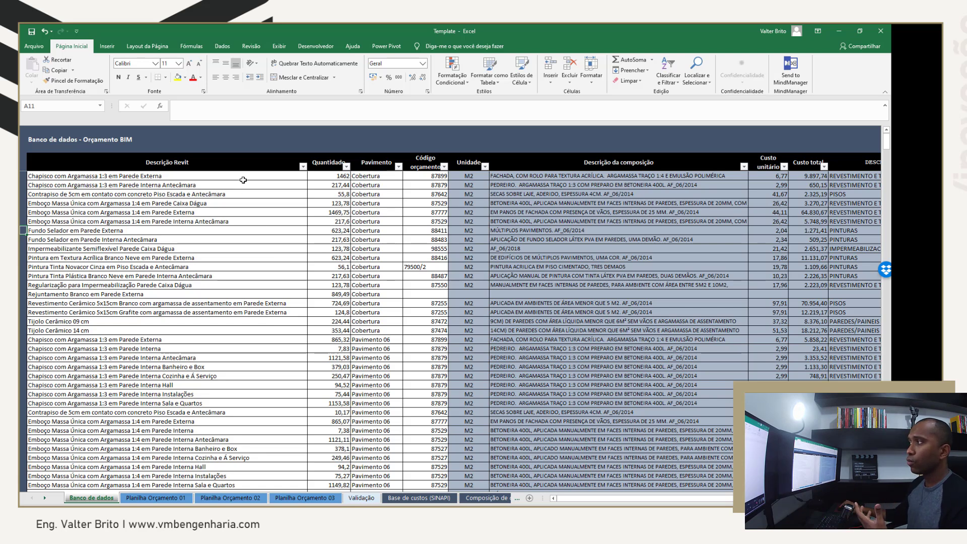
{"action": "left_click_drag", "start_coordinate": [248, 176], "coordinate": [426, 403]}
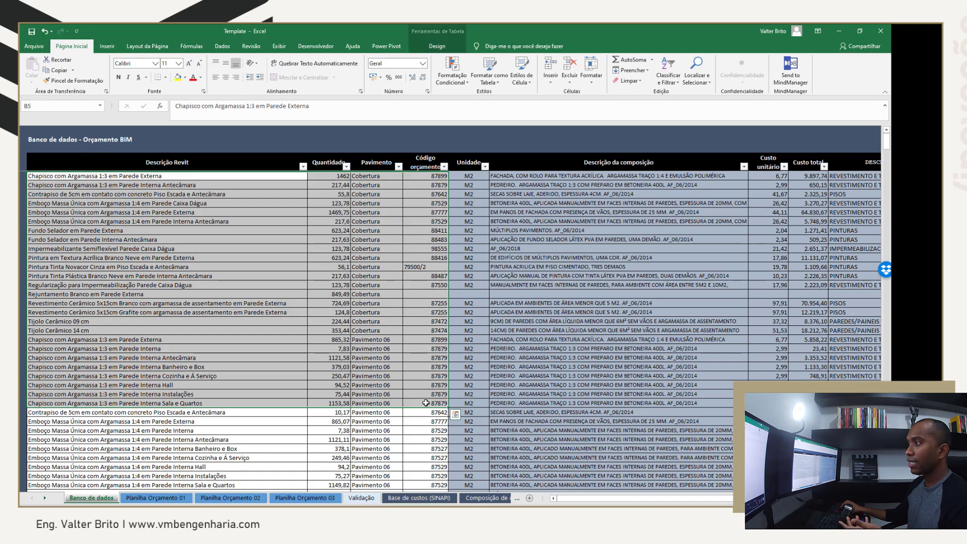
{"action": "left_click", "coordinate": [179, 498]}
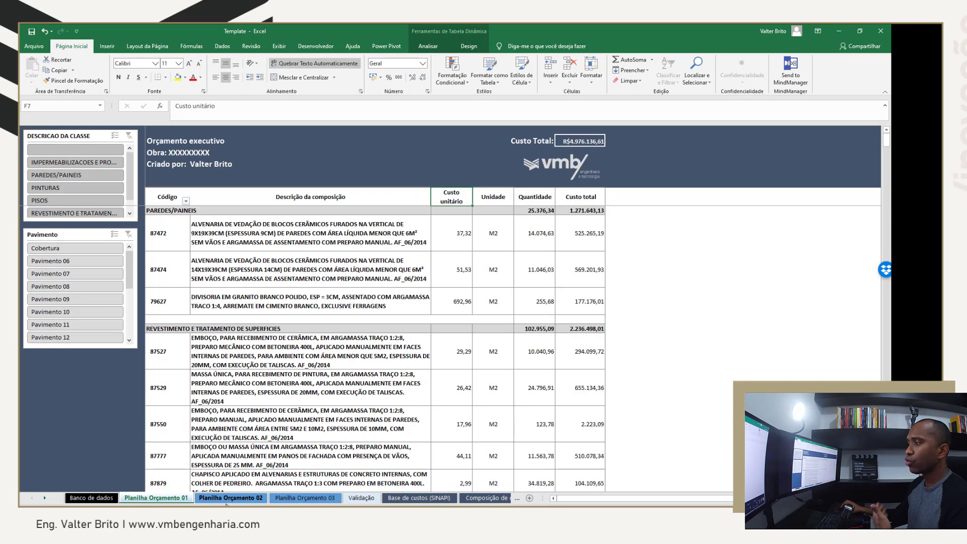
Step: Create a PivotTable on a new worksheet from the Banco de dados table
{"action": "left_click", "coordinate": [111, 498]}
{"action": "left_click", "coordinate": [189, 220]}
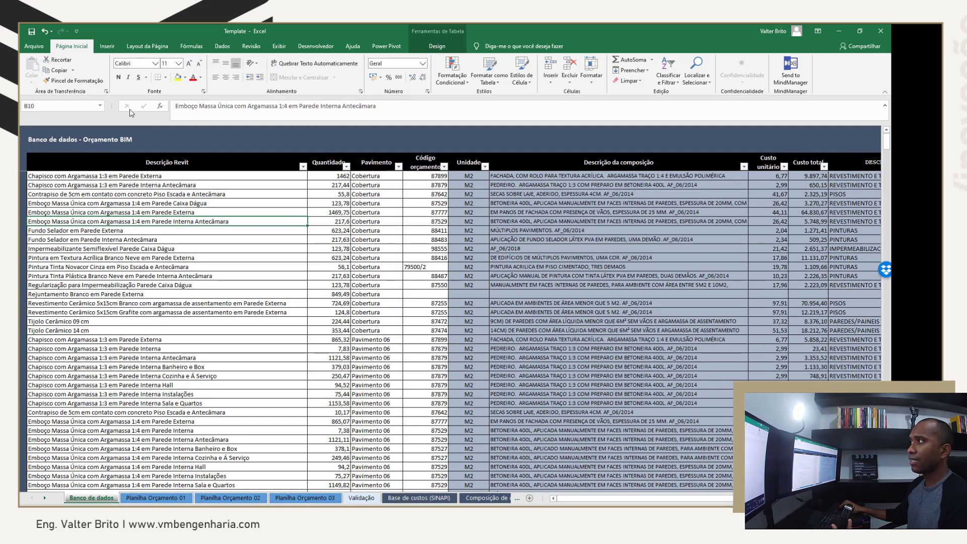
{"action": "left_click", "coordinate": [107, 46]}
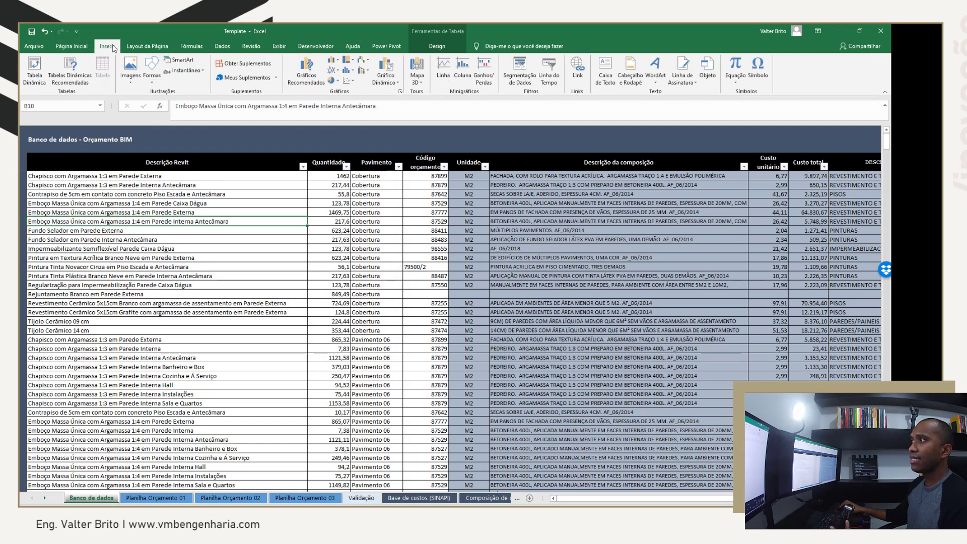
{"action": "left_click", "coordinate": [32, 70]}
{"action": "left_click", "coordinate": [422, 388]}
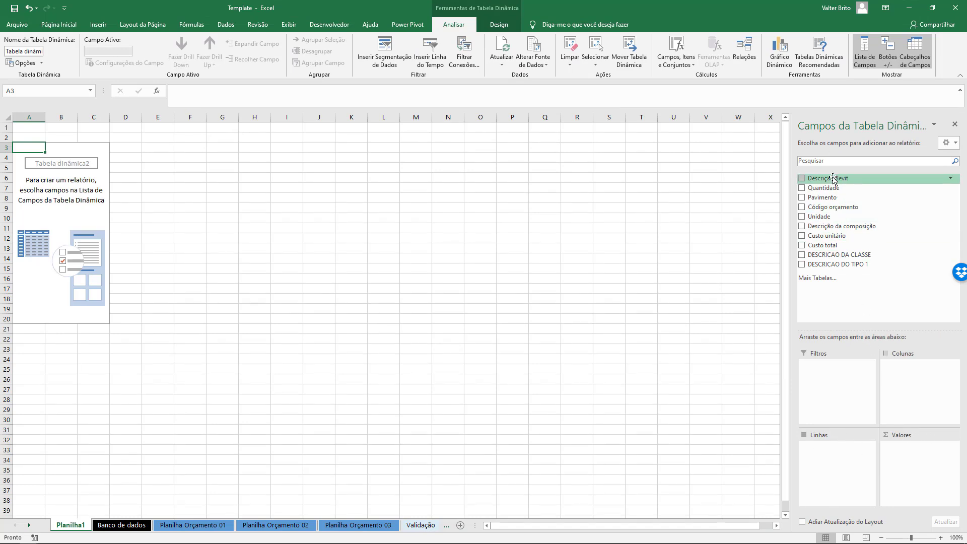
Step: Set Descrição Revit as the PivotTable's row field and Quantidade as its summed value field
{"action": "left_click_drag", "start_coordinate": [828, 185], "coordinate": [808, 465]}
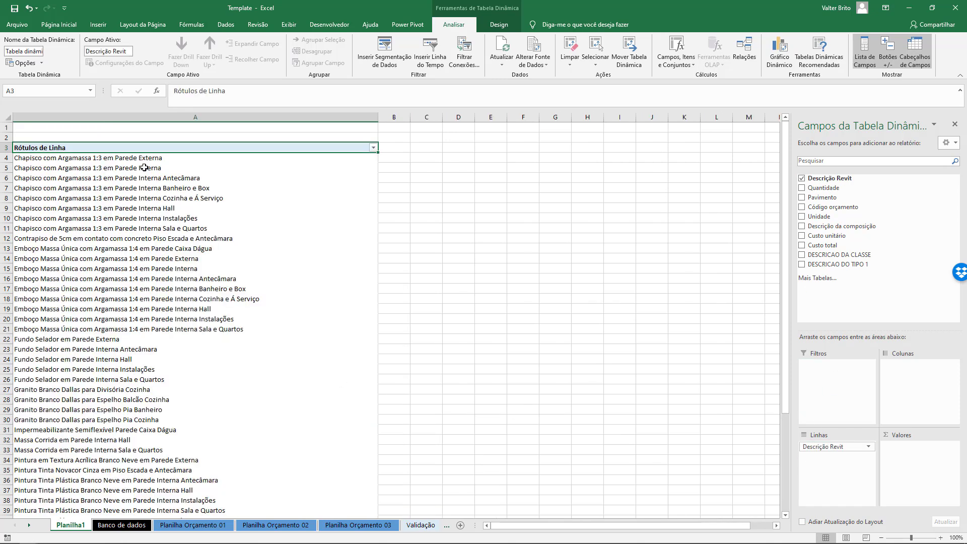
{"action": "scroll", "coordinate": [144, 168], "scroll_direction": "down", "scroll_amount": 8}
{"action": "scroll", "coordinate": [126, 413], "scroll_direction": "up", "scroll_amount": 8}
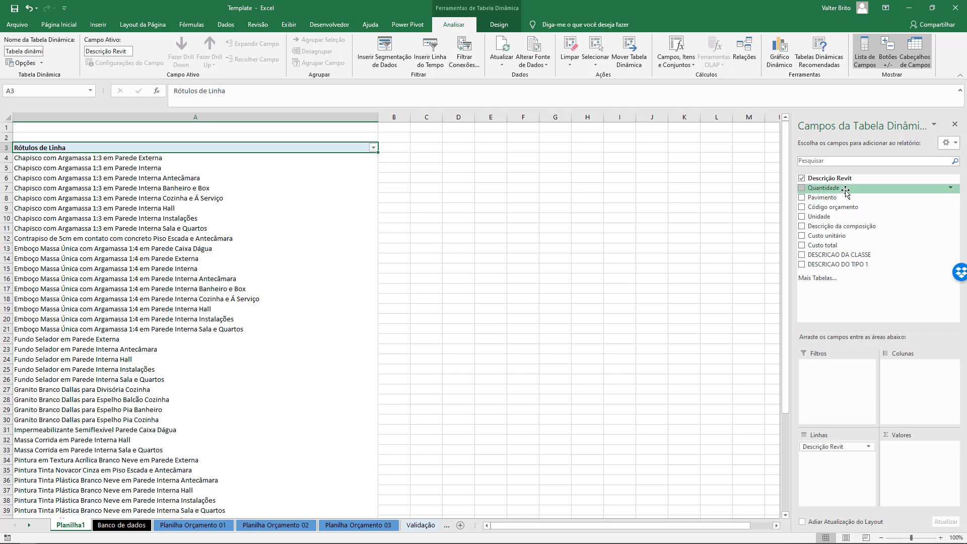
{"action": "left_click_drag", "start_coordinate": [845, 192], "coordinate": [925, 473]}
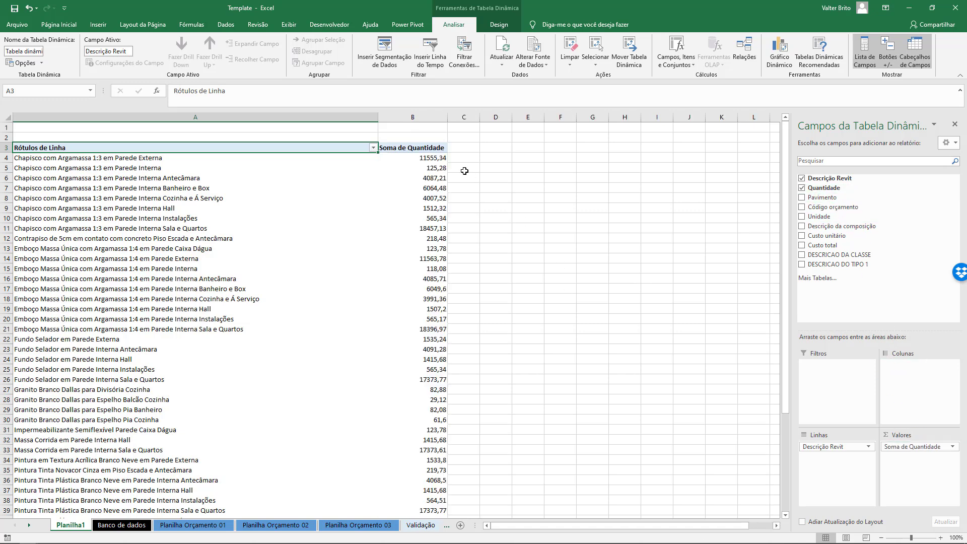
Step: Format the Soma de Quantidade values as numbers with two decimals and a thousands separator
{"action": "left_click", "coordinate": [951, 446]}
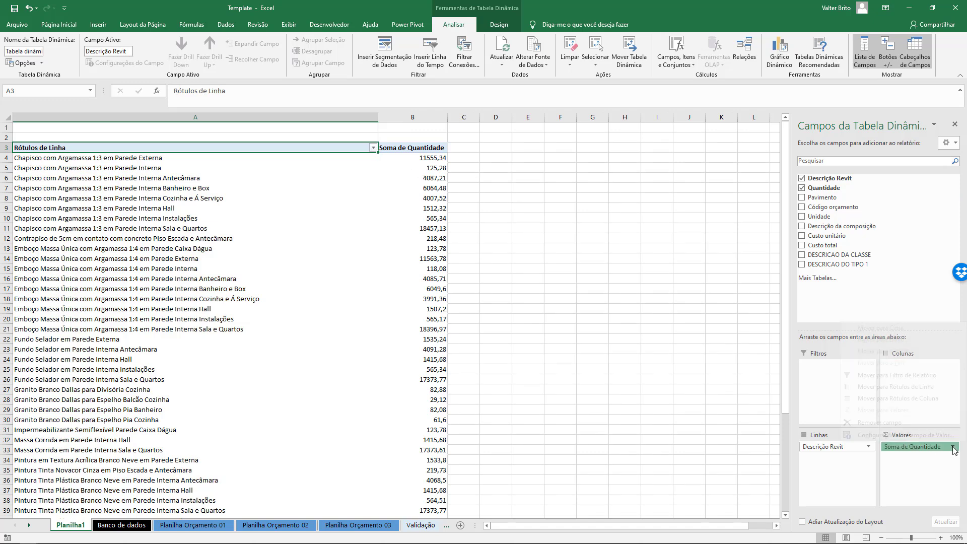
{"action": "left_click", "coordinate": [907, 436]}
{"action": "left_click", "coordinate": [345, 395]}
{"action": "left_click", "coordinate": [291, 257]}
{"action": "left_click", "coordinate": [377, 285]}
{"action": "left_click", "coordinate": [479, 437]}
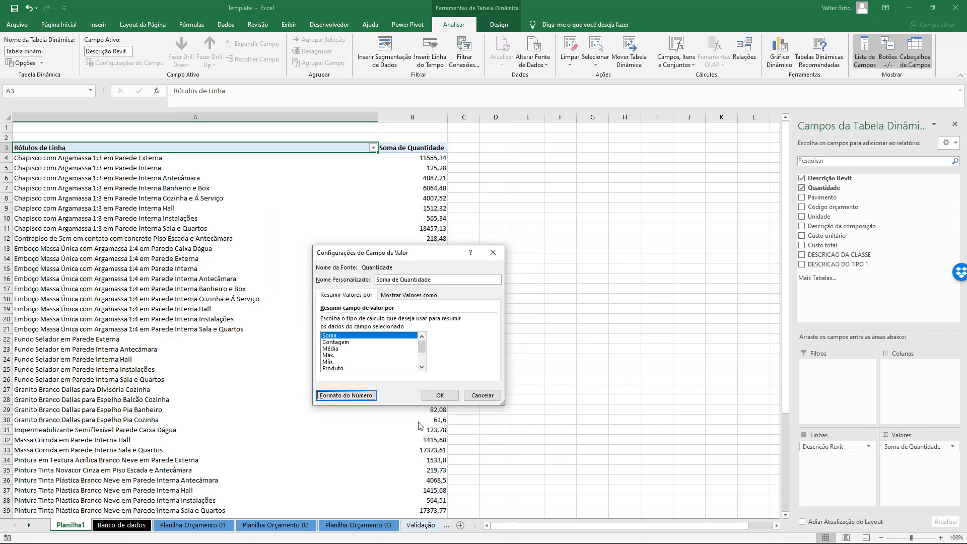
{"action": "left_click", "coordinate": [443, 396]}
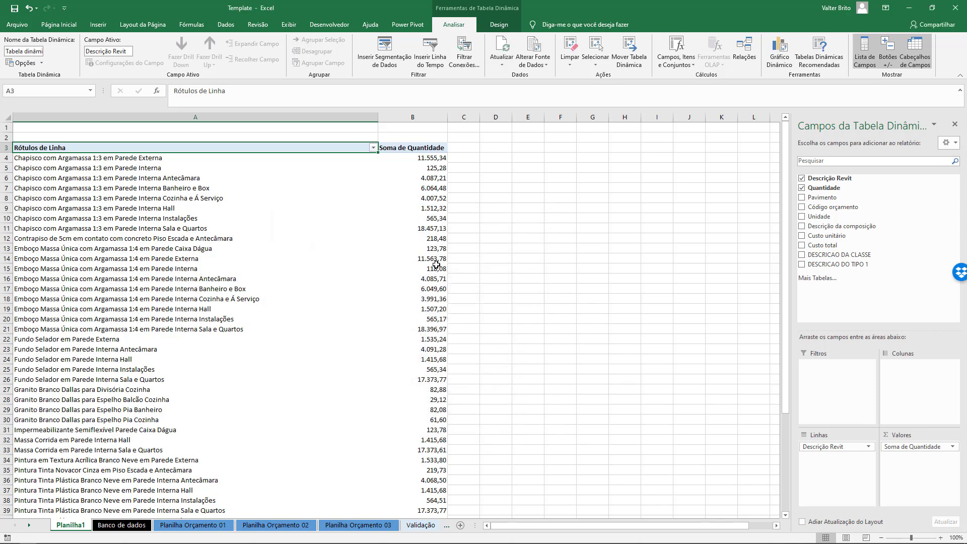
Step: Add Pavimento below Descrição Revit in the PivotTable rows and DESCRICAO DA CLASSE above it
{"action": "left_click_drag", "start_coordinate": [851, 200], "coordinate": [836, 475]}
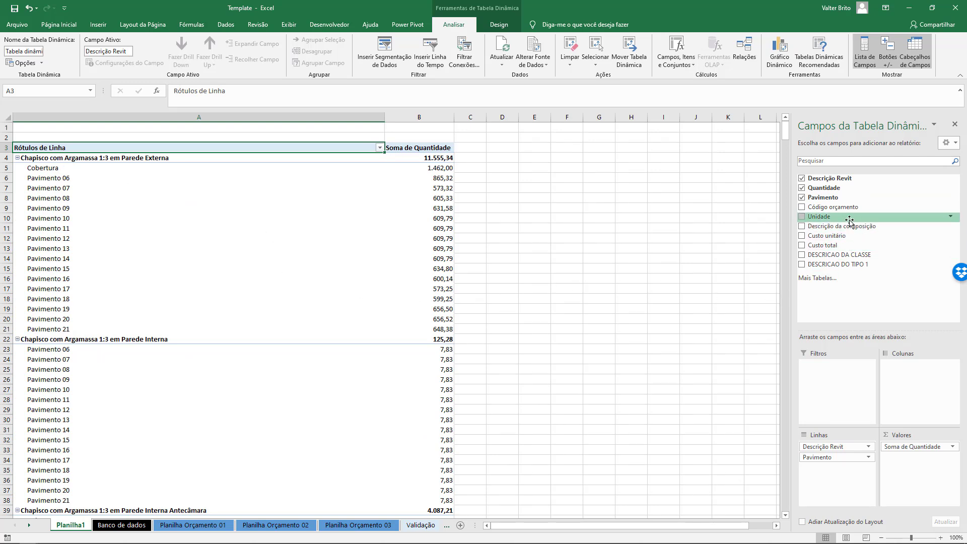
{"action": "left_click_drag", "start_coordinate": [851, 257], "coordinate": [847, 446]}
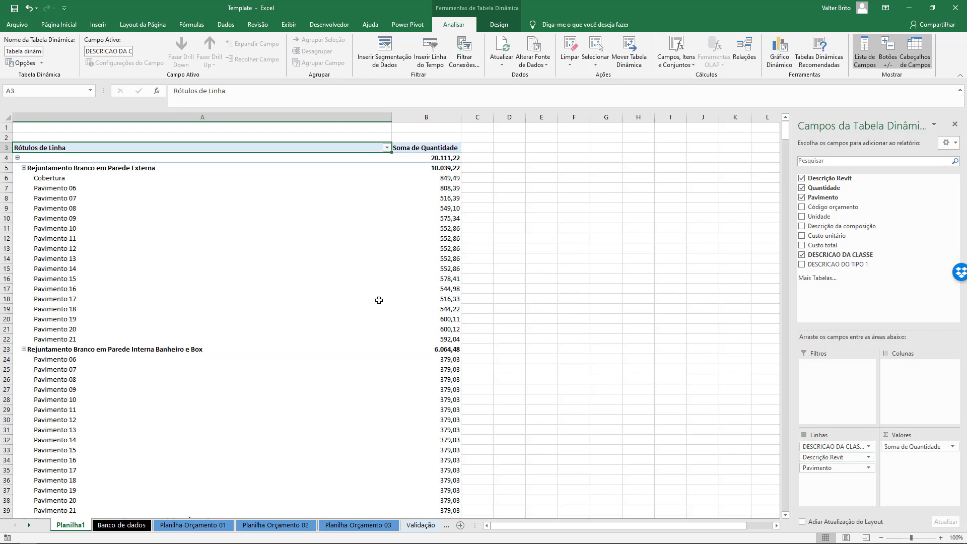
Step: Replace DESCRICAO DA CLASSE with DESCRICAO DO TIPO 1 as the top row level and look through the regrouped PivotTable
{"action": "left_click_drag", "start_coordinate": [832, 449], "coordinate": [855, 444]}
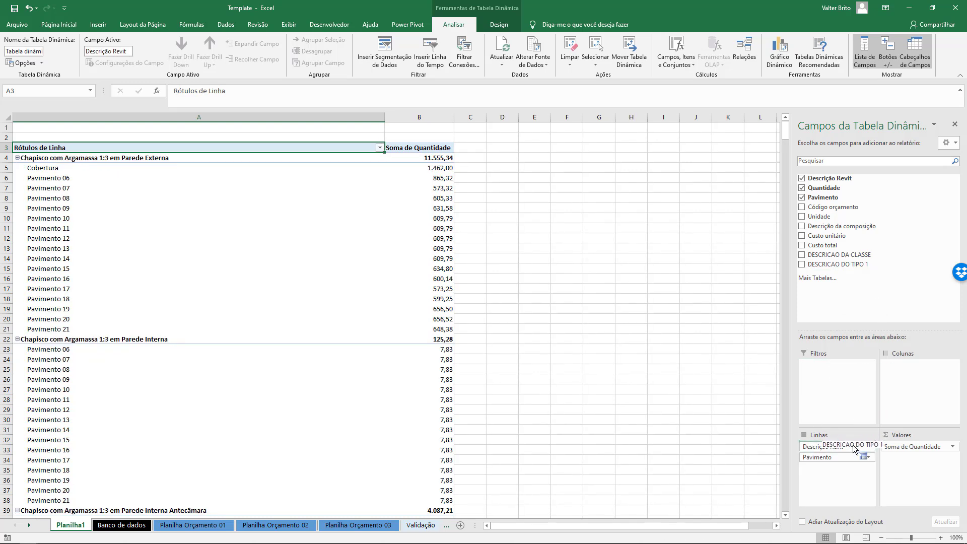
{"action": "scroll", "coordinate": [208, 246], "scroll_direction": "down", "scroll_amount": 17}
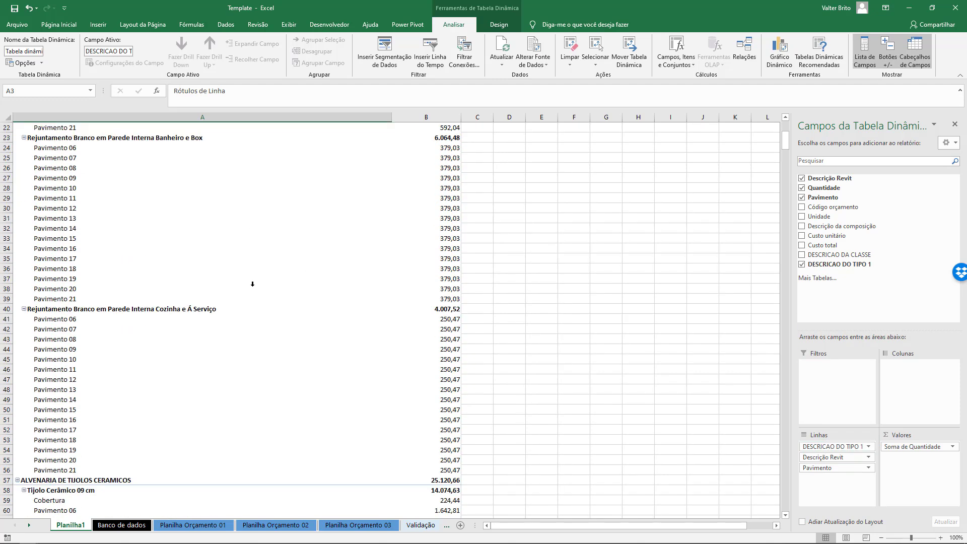
{"action": "scroll", "coordinate": [203, 268], "scroll_direction": "down", "scroll_amount": 13}
{"action": "scroll", "coordinate": [169, 338], "scroll_direction": "up", "scroll_amount": 20}
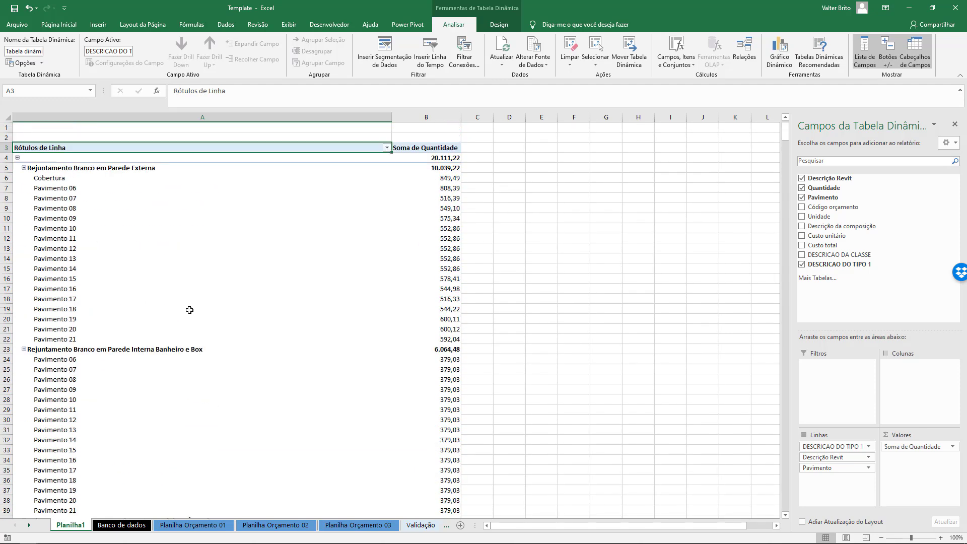
Step: Revisit the Planilha Orçamento sheets and Validação, and close the PivotTable field list
{"action": "left_click", "coordinate": [204, 527]}
{"action": "left_click", "coordinate": [365, 525]}
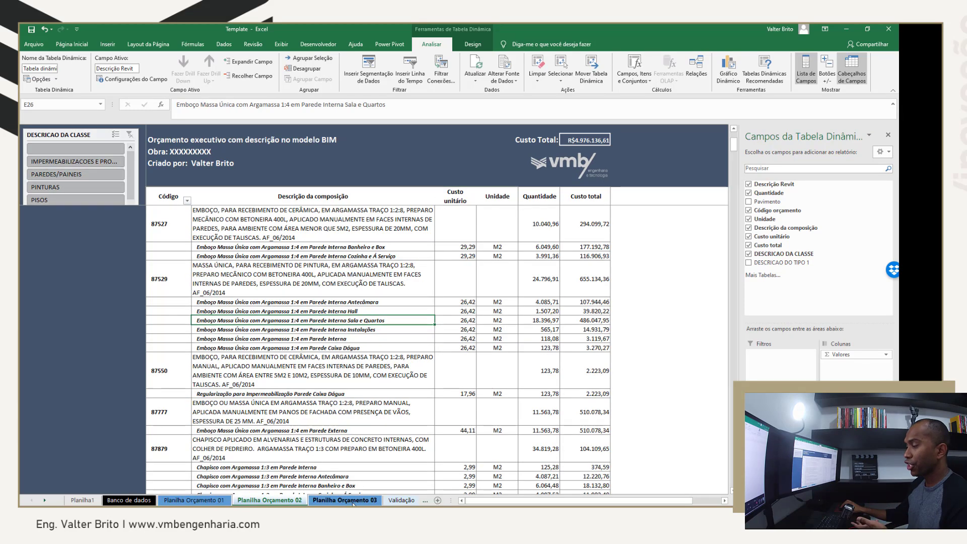
{"action": "left_click", "coordinate": [270, 500]}
{"action": "left_click", "coordinate": [225, 501]}
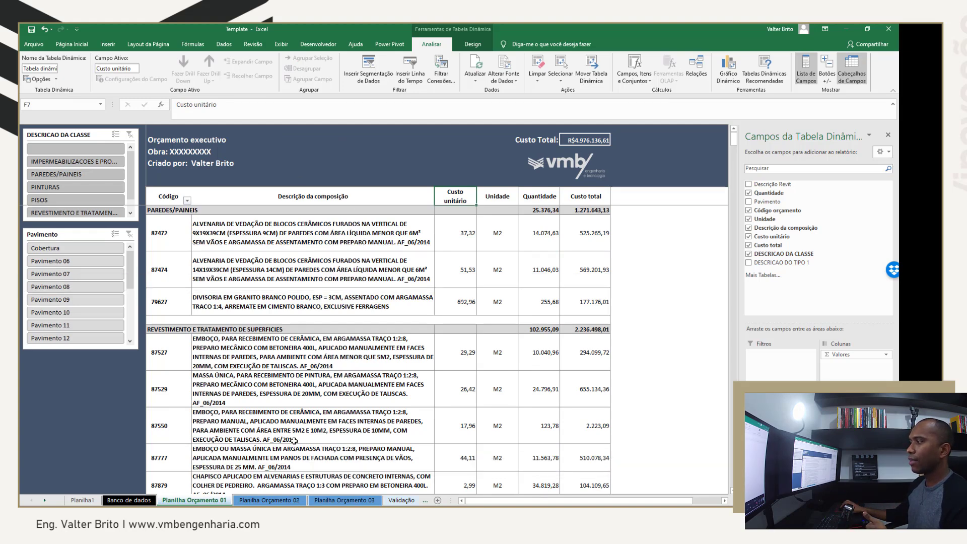
{"action": "left_click", "coordinate": [402, 500]}
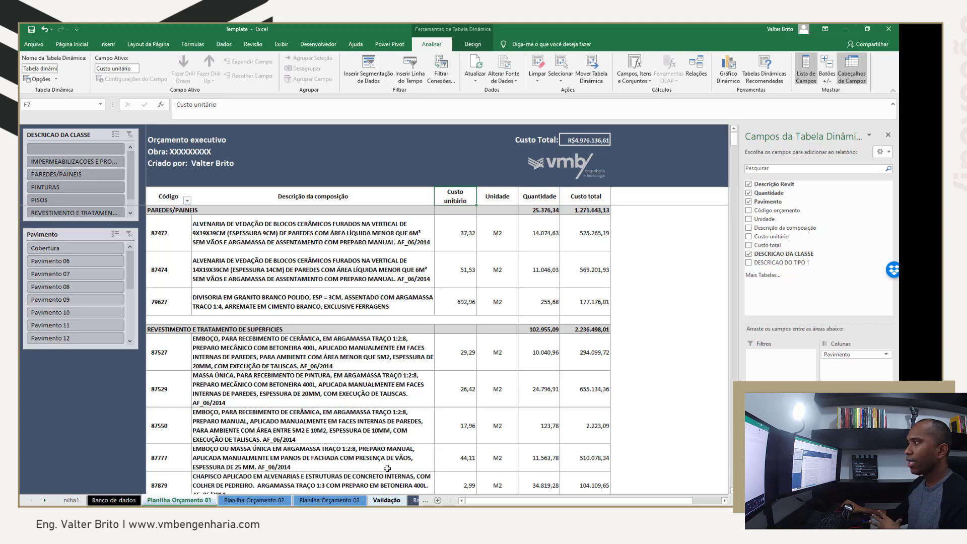
{"action": "left_click", "coordinate": [888, 135]}
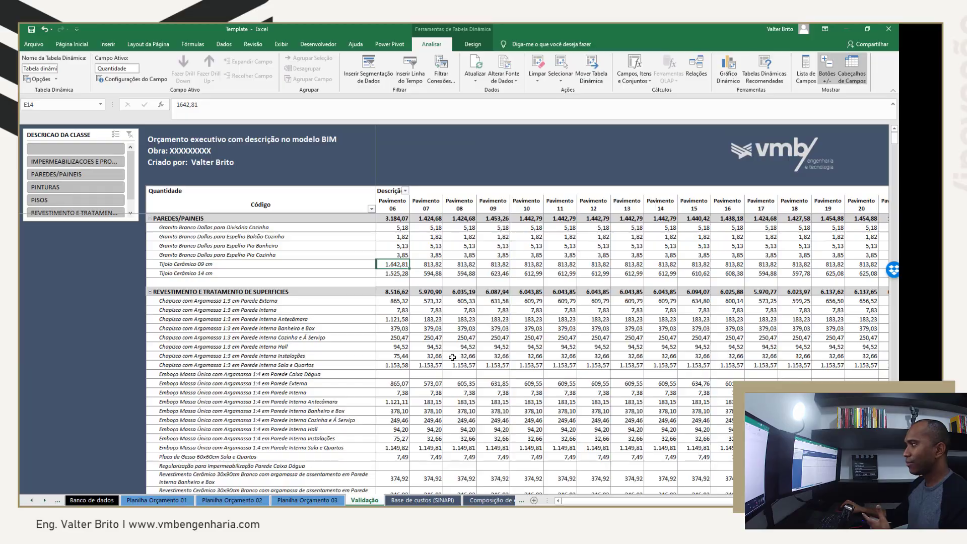